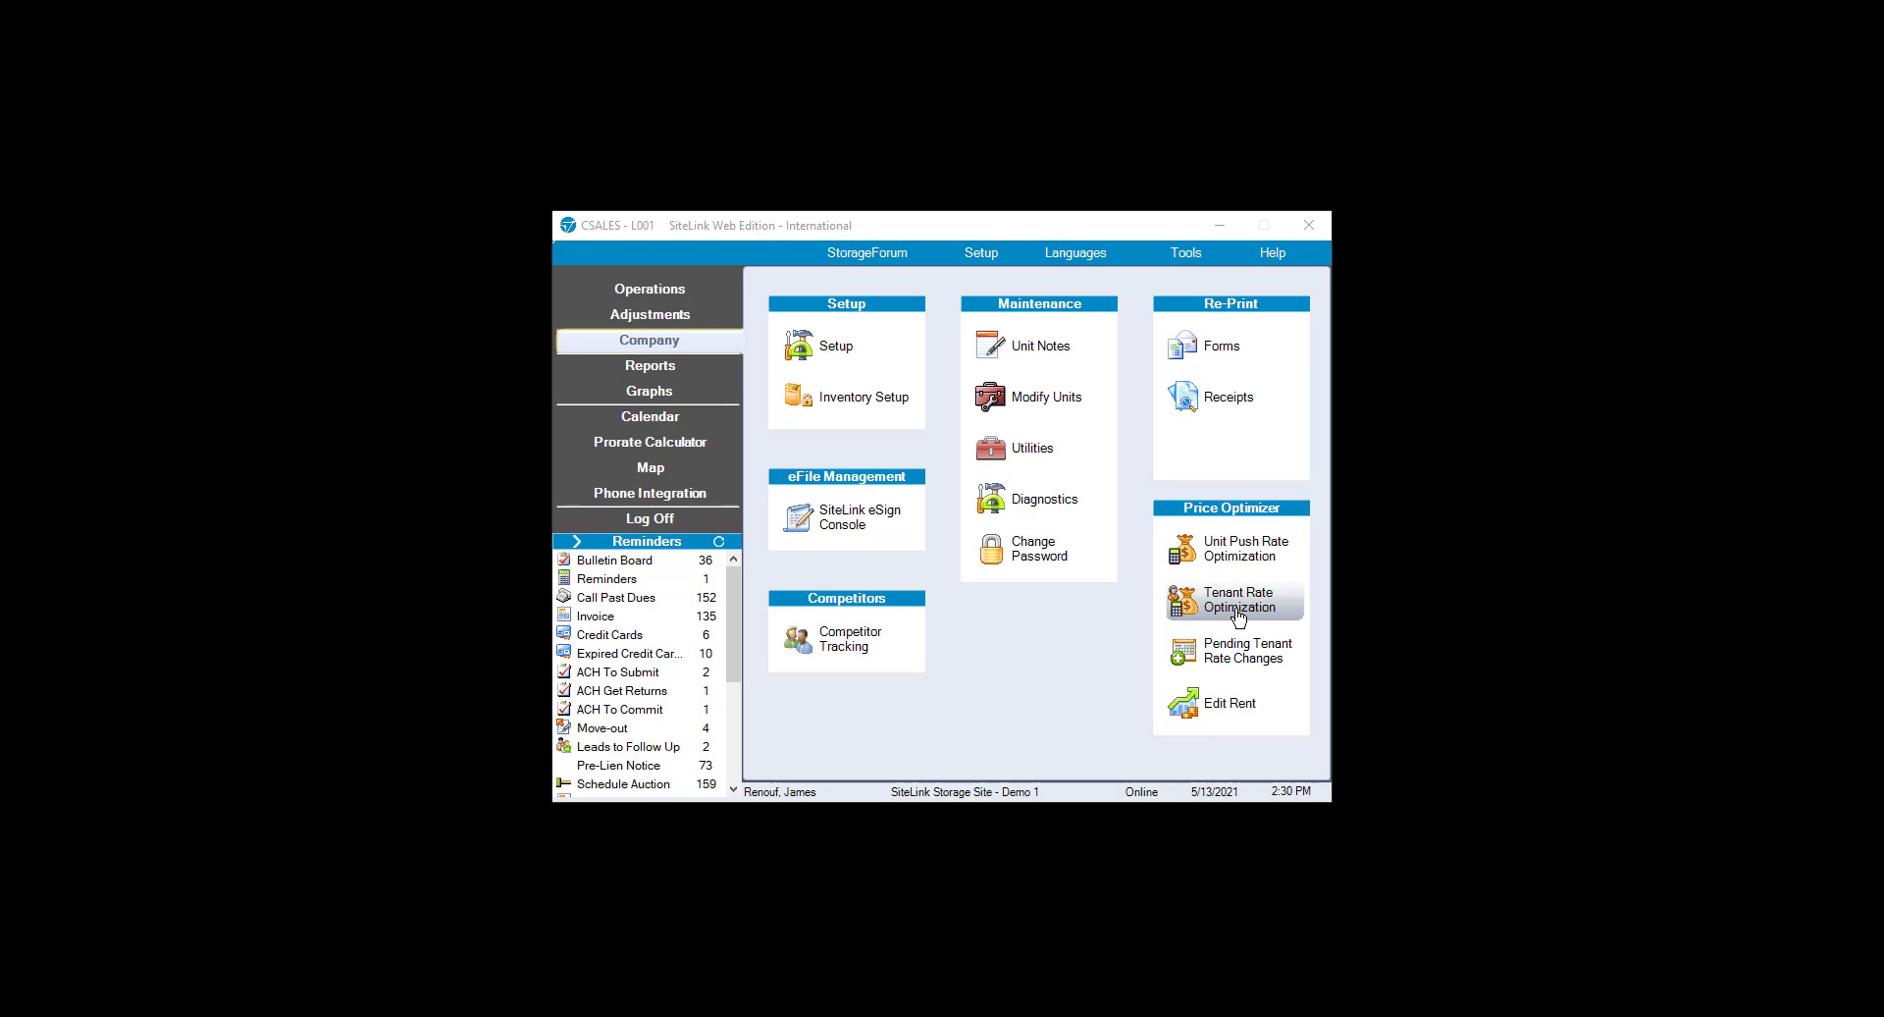
# Open the Unit Push Rate Optimization settings and switch revenue management off and back on
pyautogui.click(1248, 553)
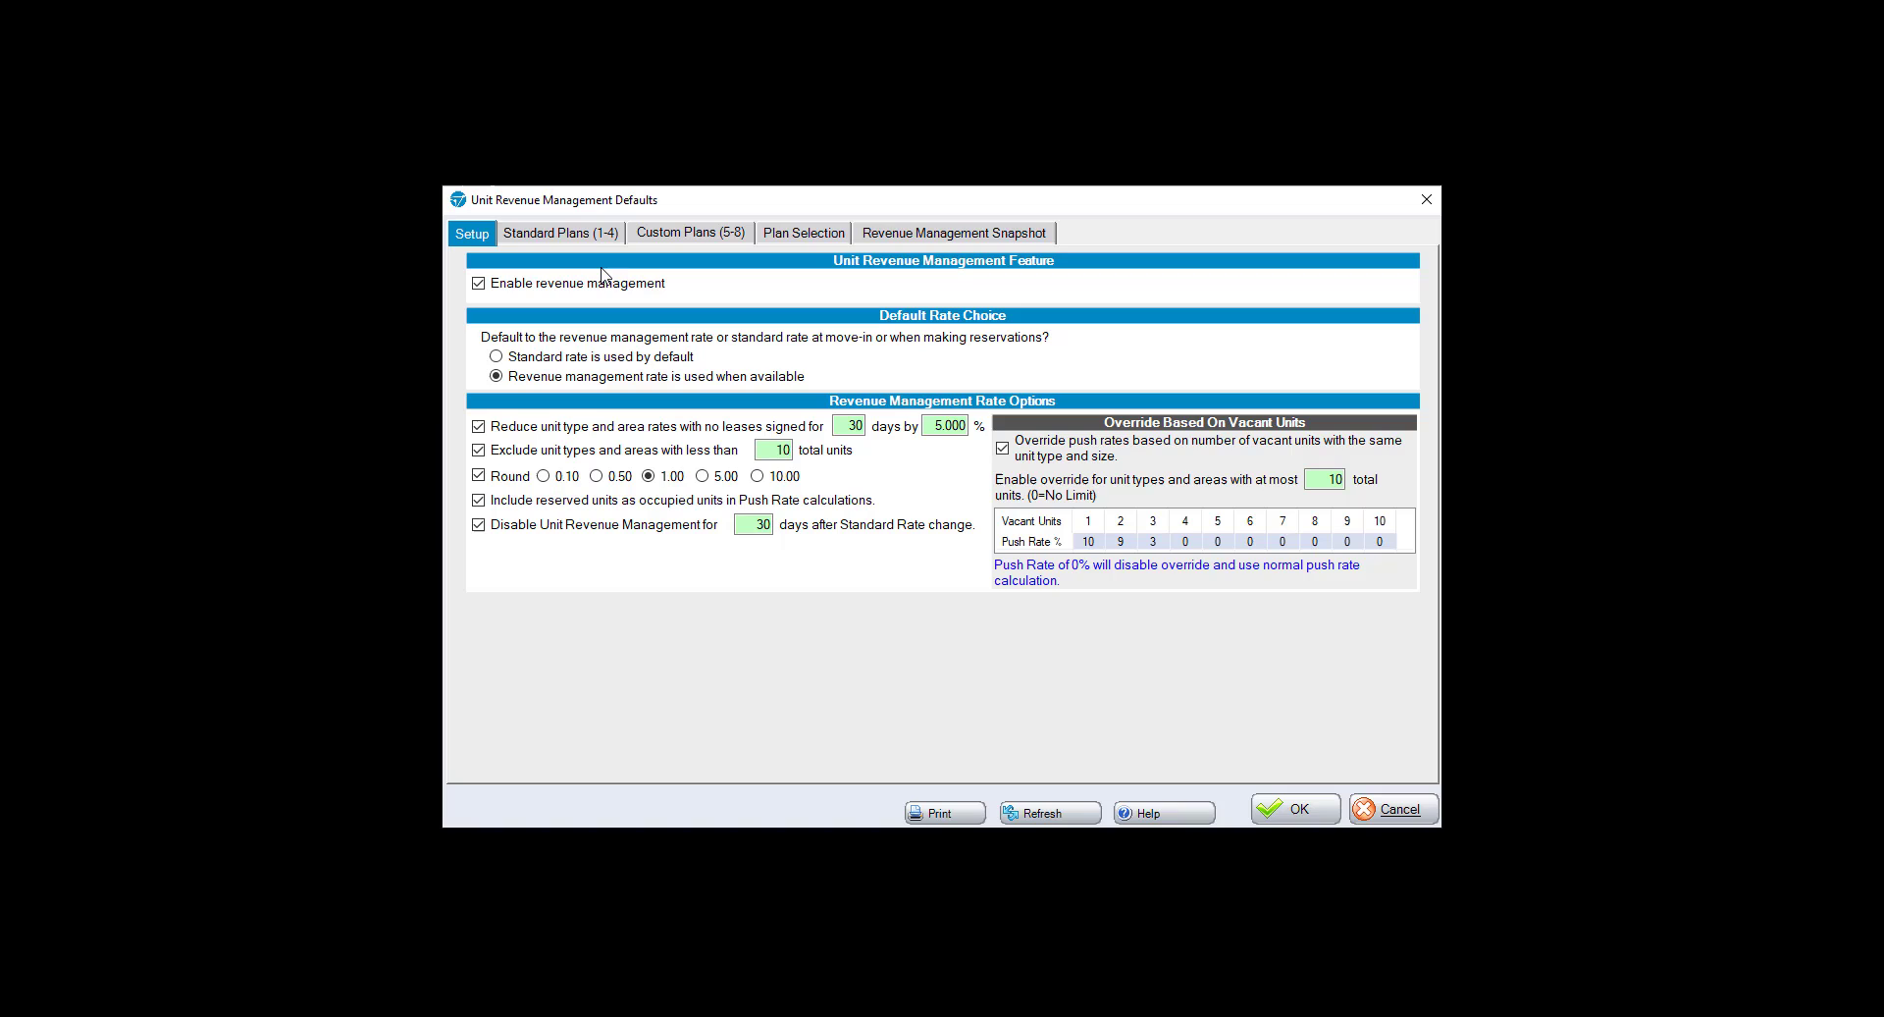
pyautogui.click(479, 283)
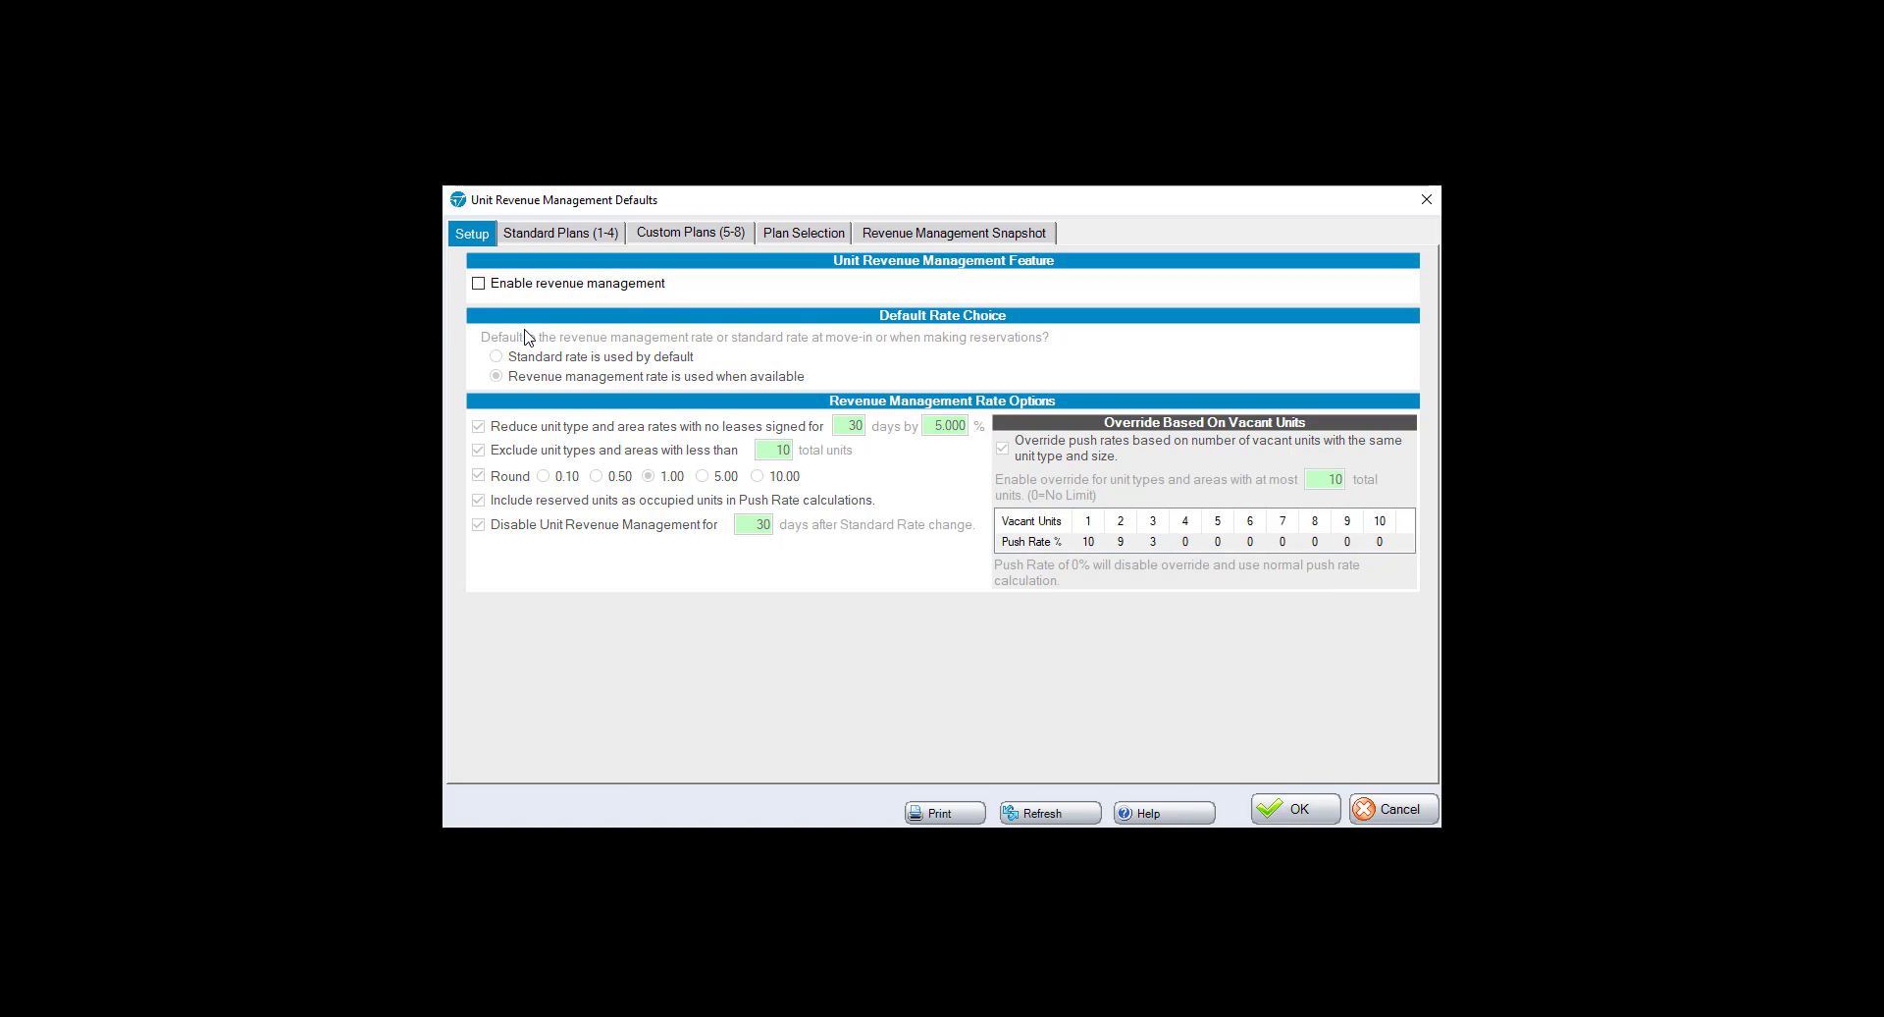
pyautogui.click(479, 283)
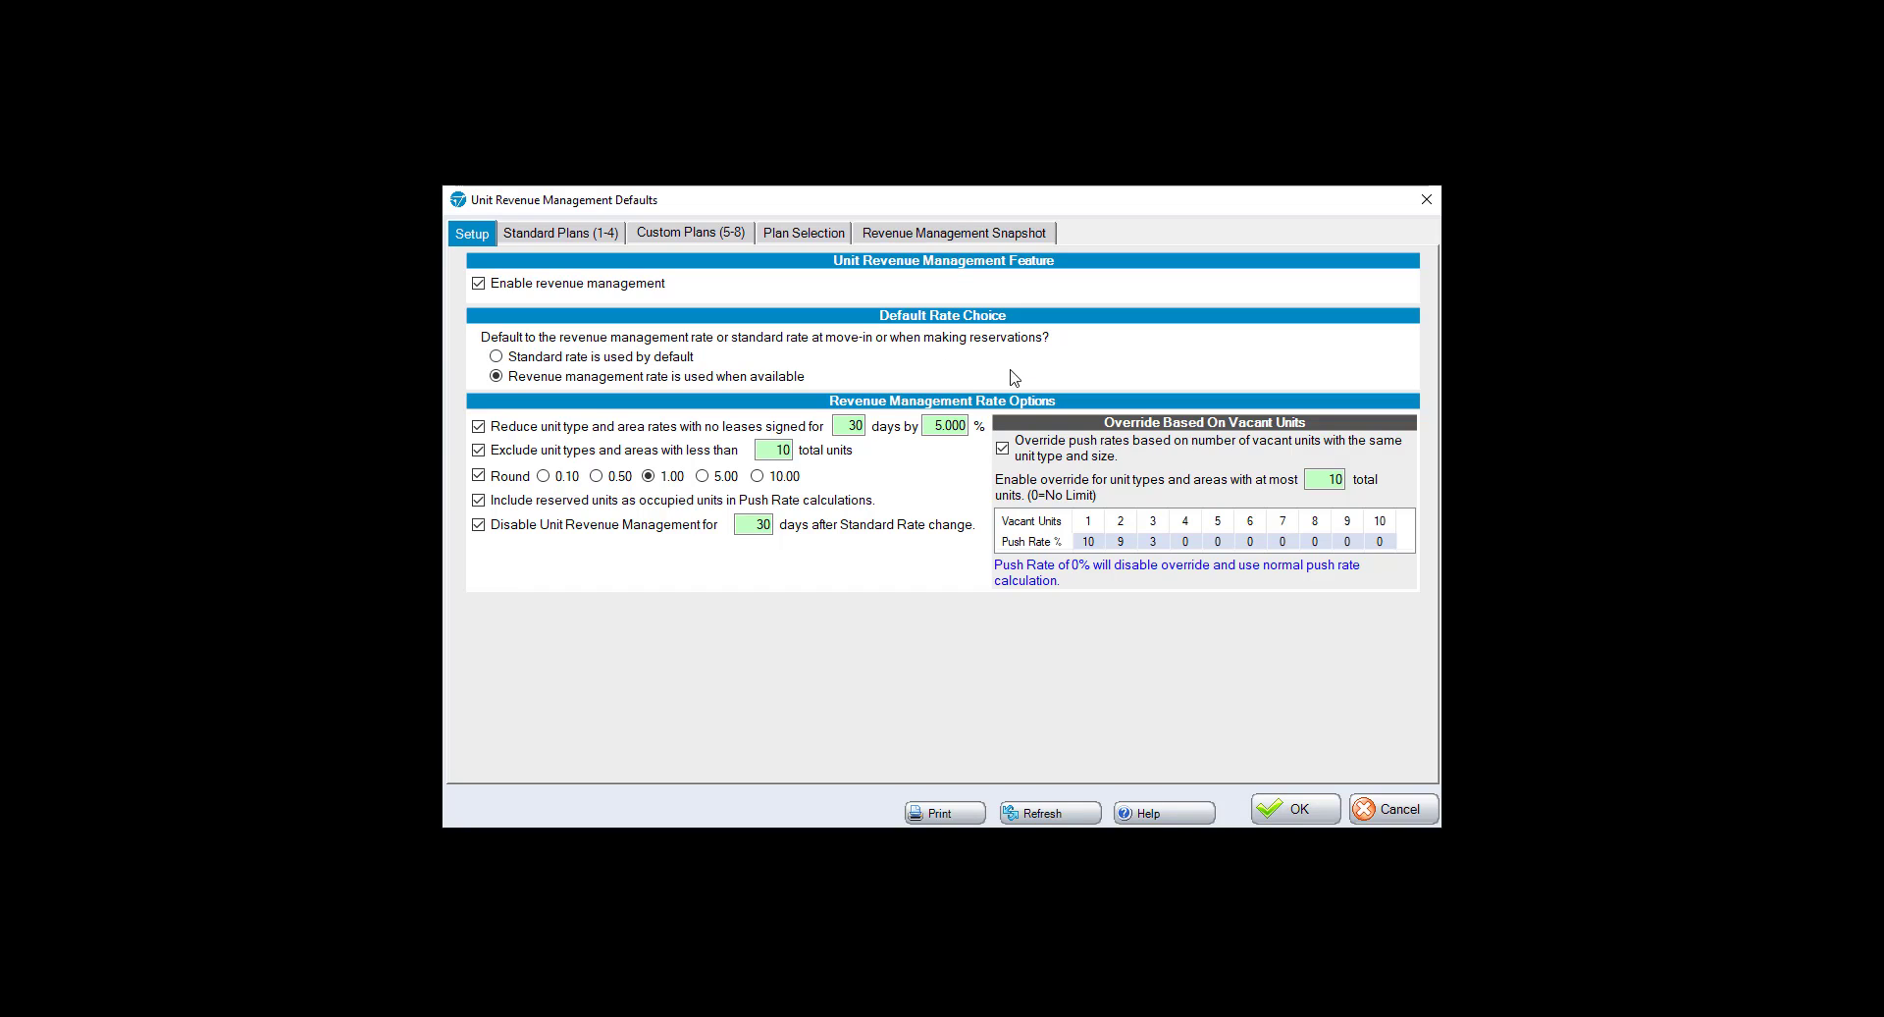
# Examine the default rate choice and the options for reducing rates, excluding small unit types and pausing after standard rate changes
pyautogui.click(608, 357)
pyautogui.click(495, 376)
pyautogui.click(497, 357)
pyautogui.click(848, 426)
pyautogui.click(927, 425)
pyautogui.moveTo(927, 425); pyautogui.dragTo(976, 429)
pyautogui.click(773, 450)
pyautogui.doubleClick(758, 531)
# Set the vacant-unit override push rates to 20% for one vacant unit and 15% for two
pyautogui.click(1088, 541)
pyautogui.write('20')
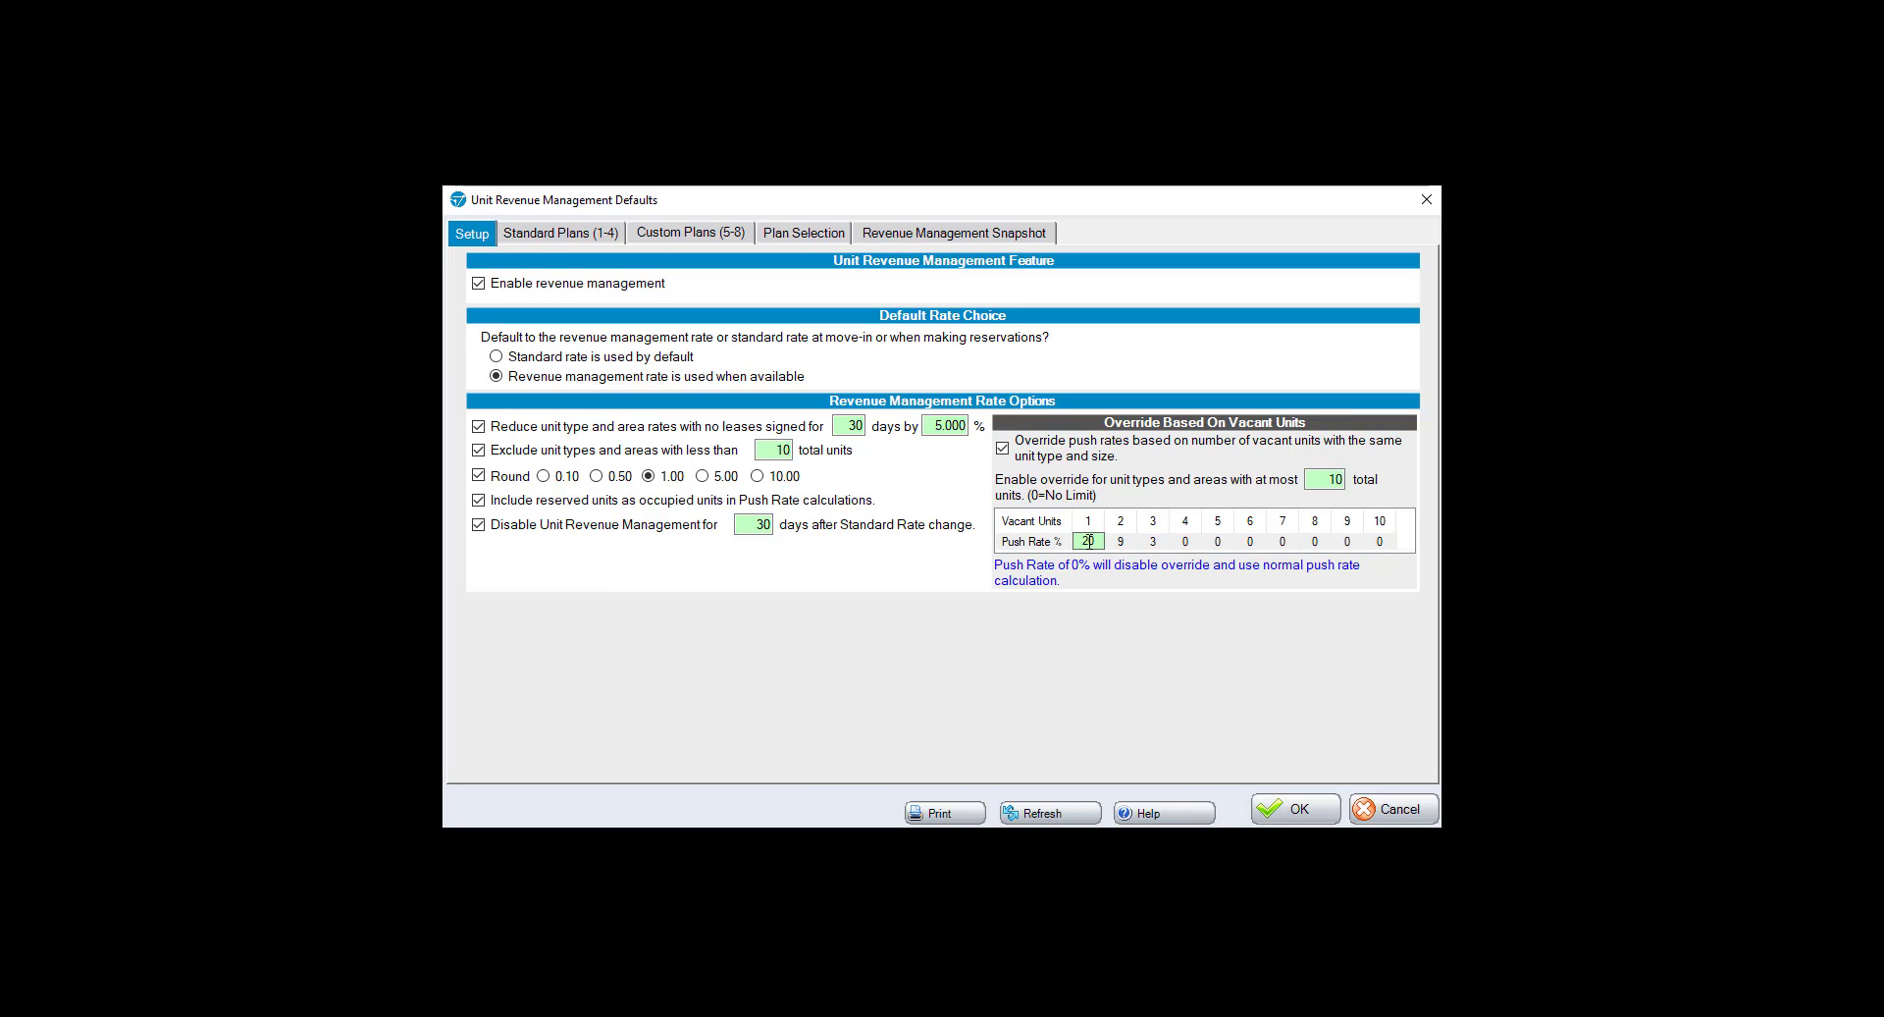
pyautogui.click(1123, 541)
pyautogui.write('15')
# Compare the standard plans 1-4 with the custom plans 5-8, including their occupancy bands and rate percentages
pyautogui.click(589, 238)
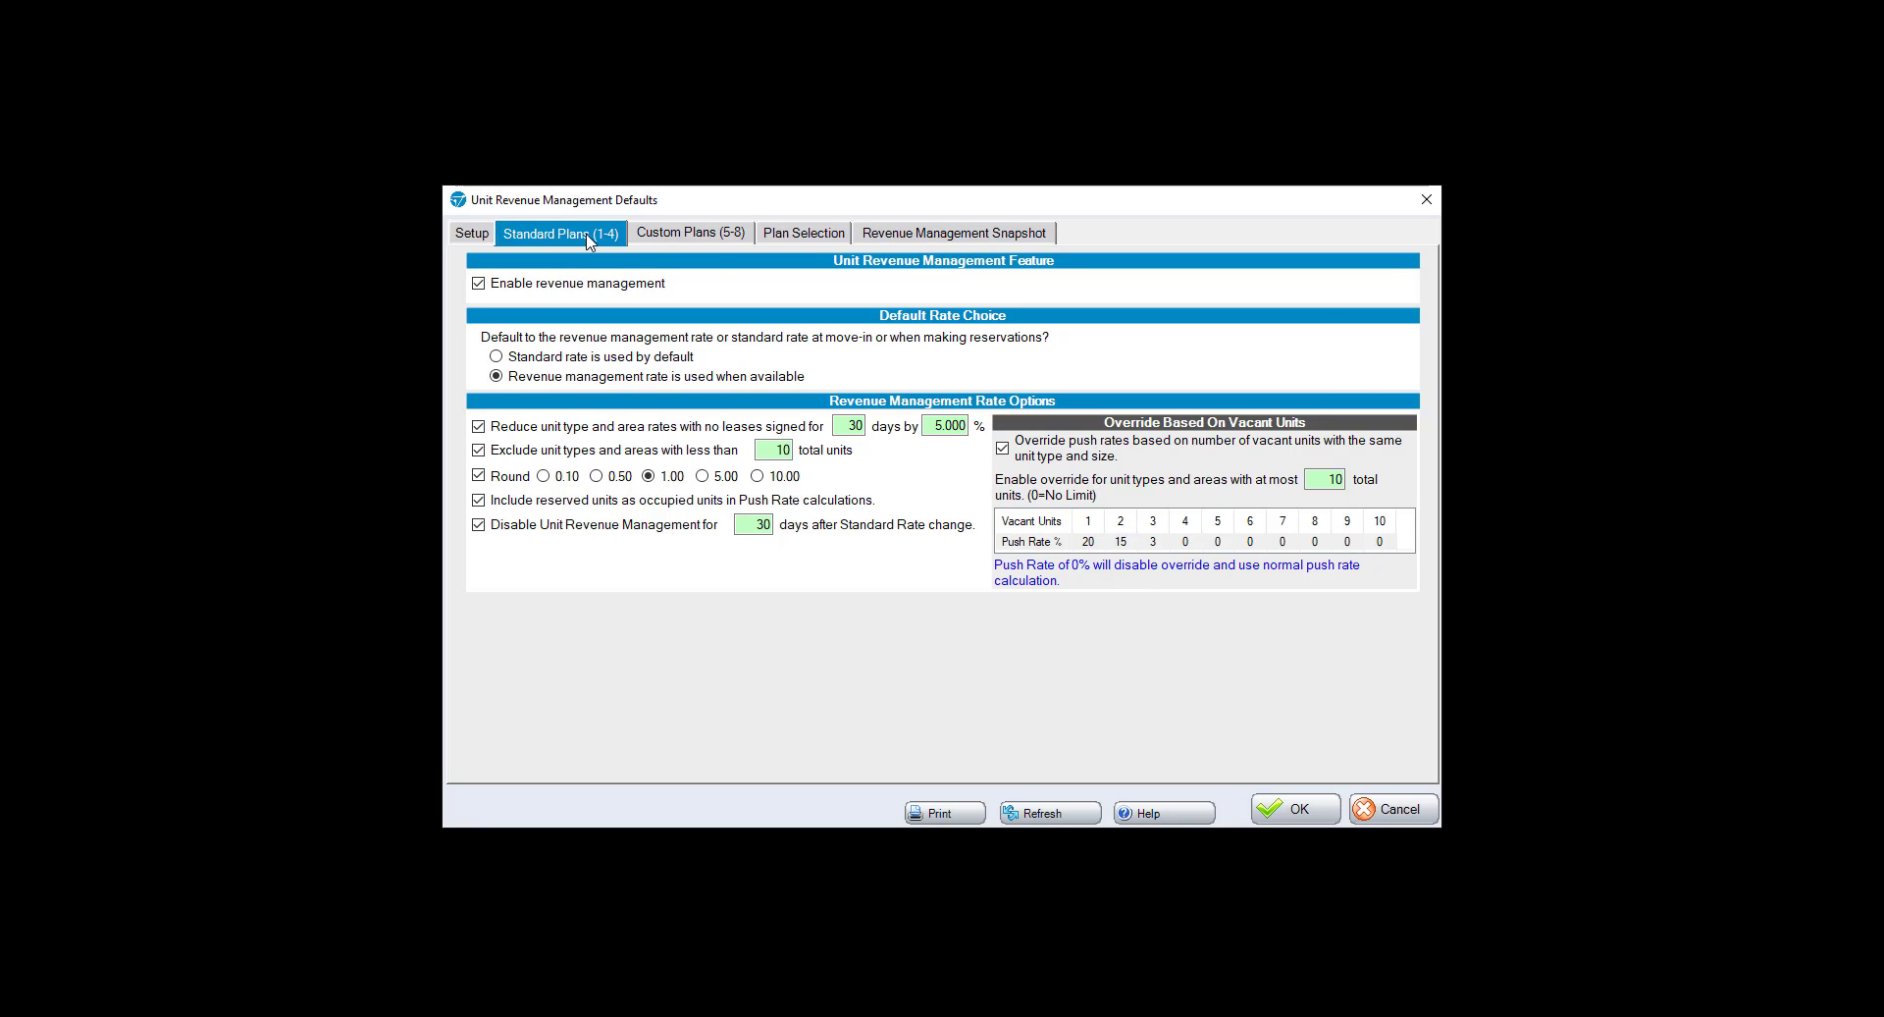
pyautogui.click(689, 236)
pyautogui.click(577, 243)
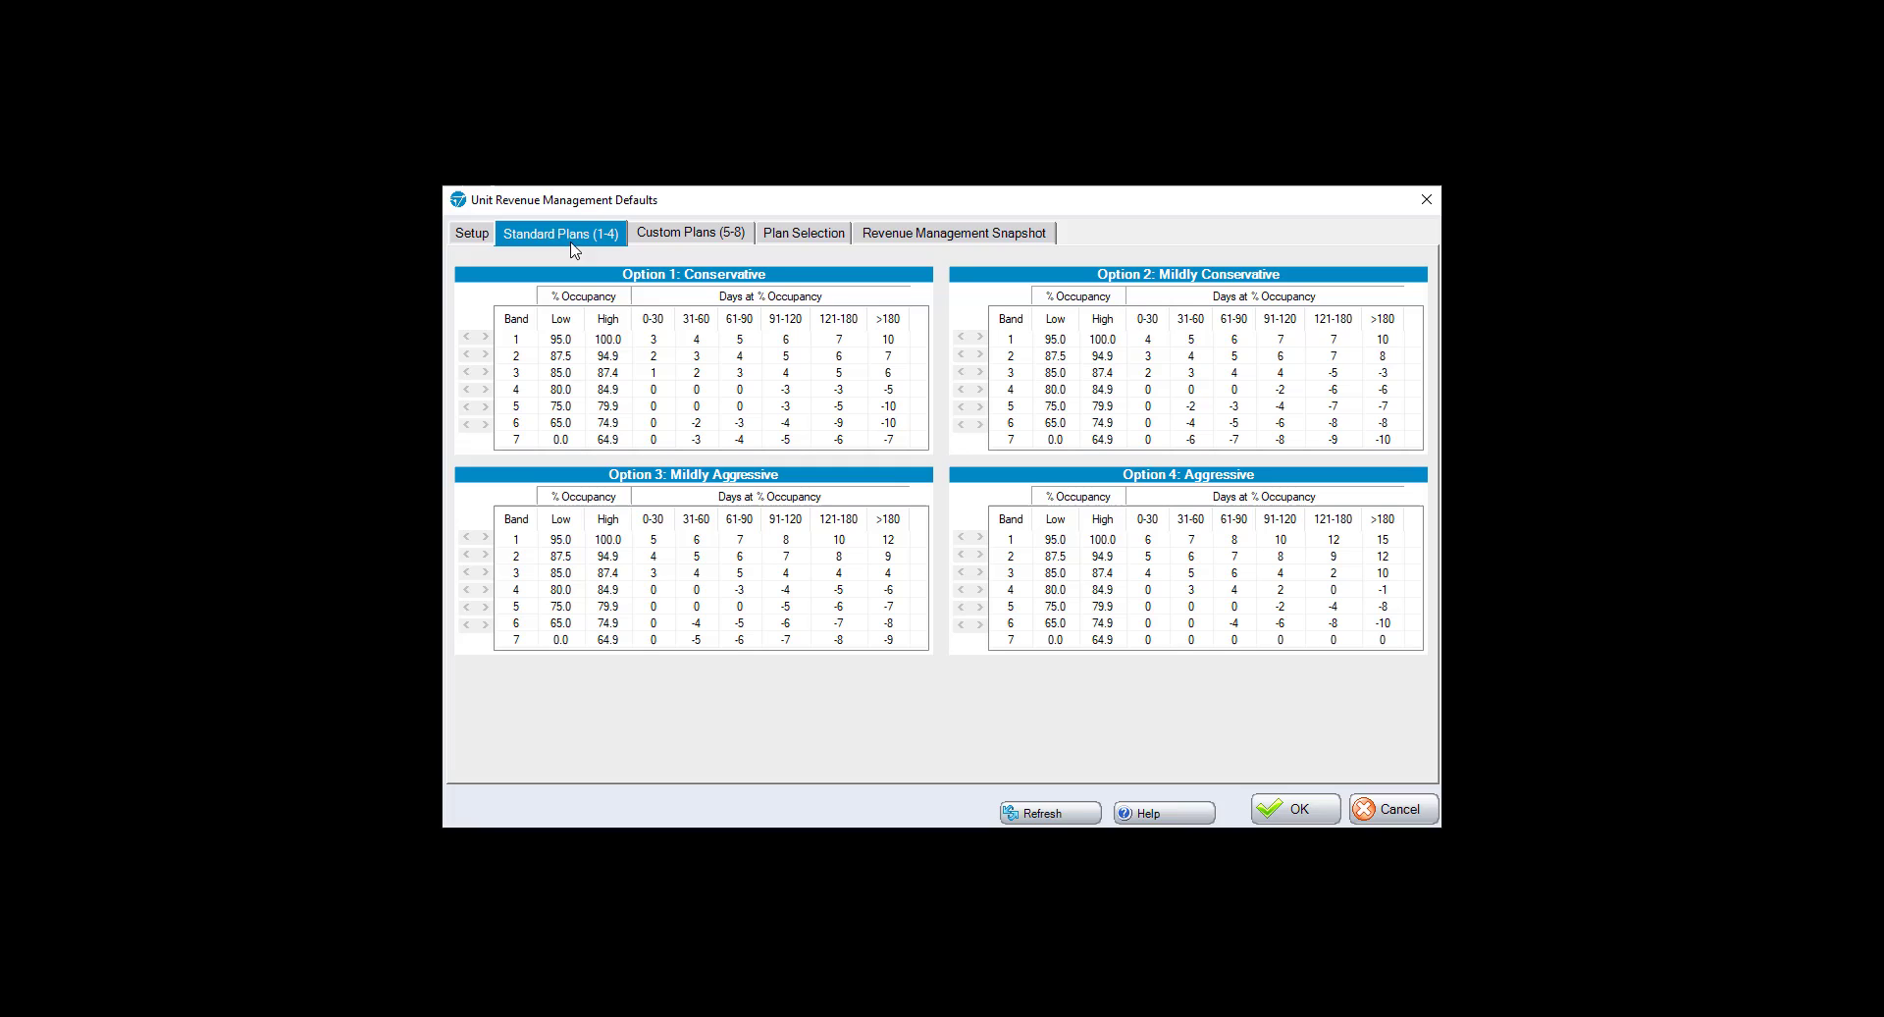
pyautogui.click(692, 235)
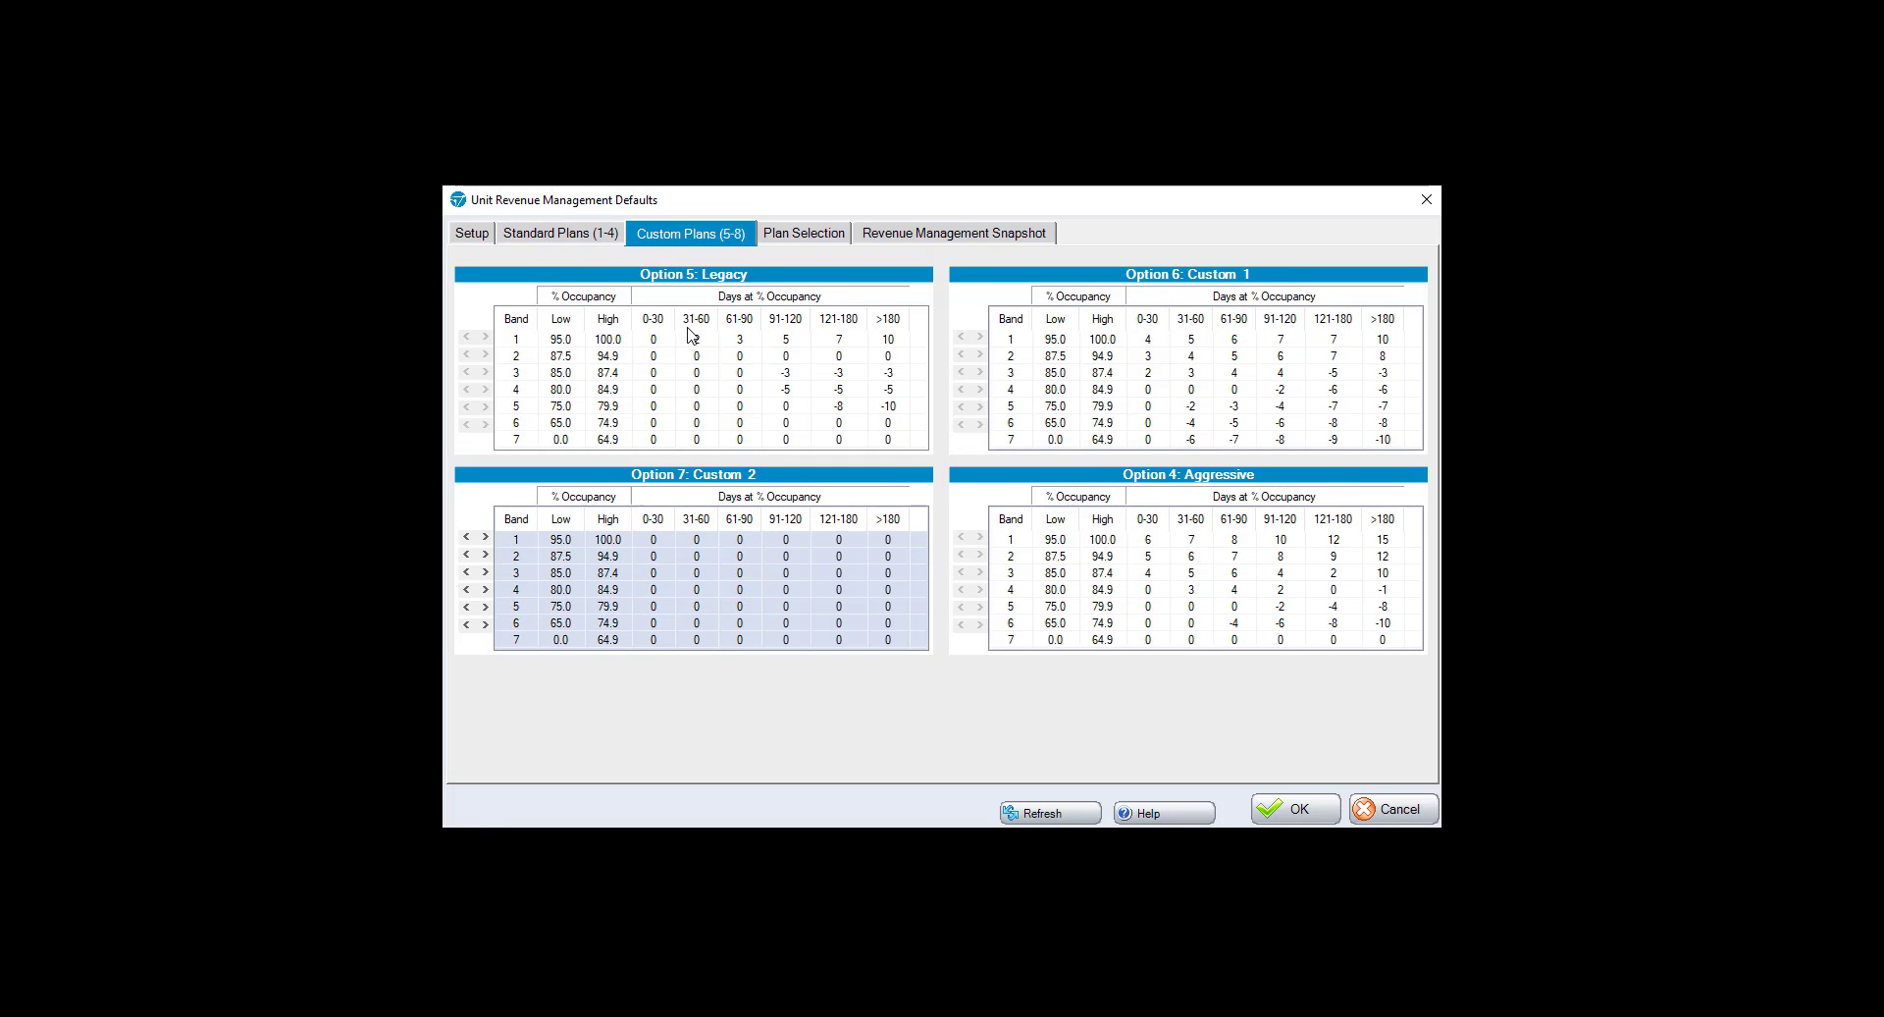
pyautogui.click(555, 236)
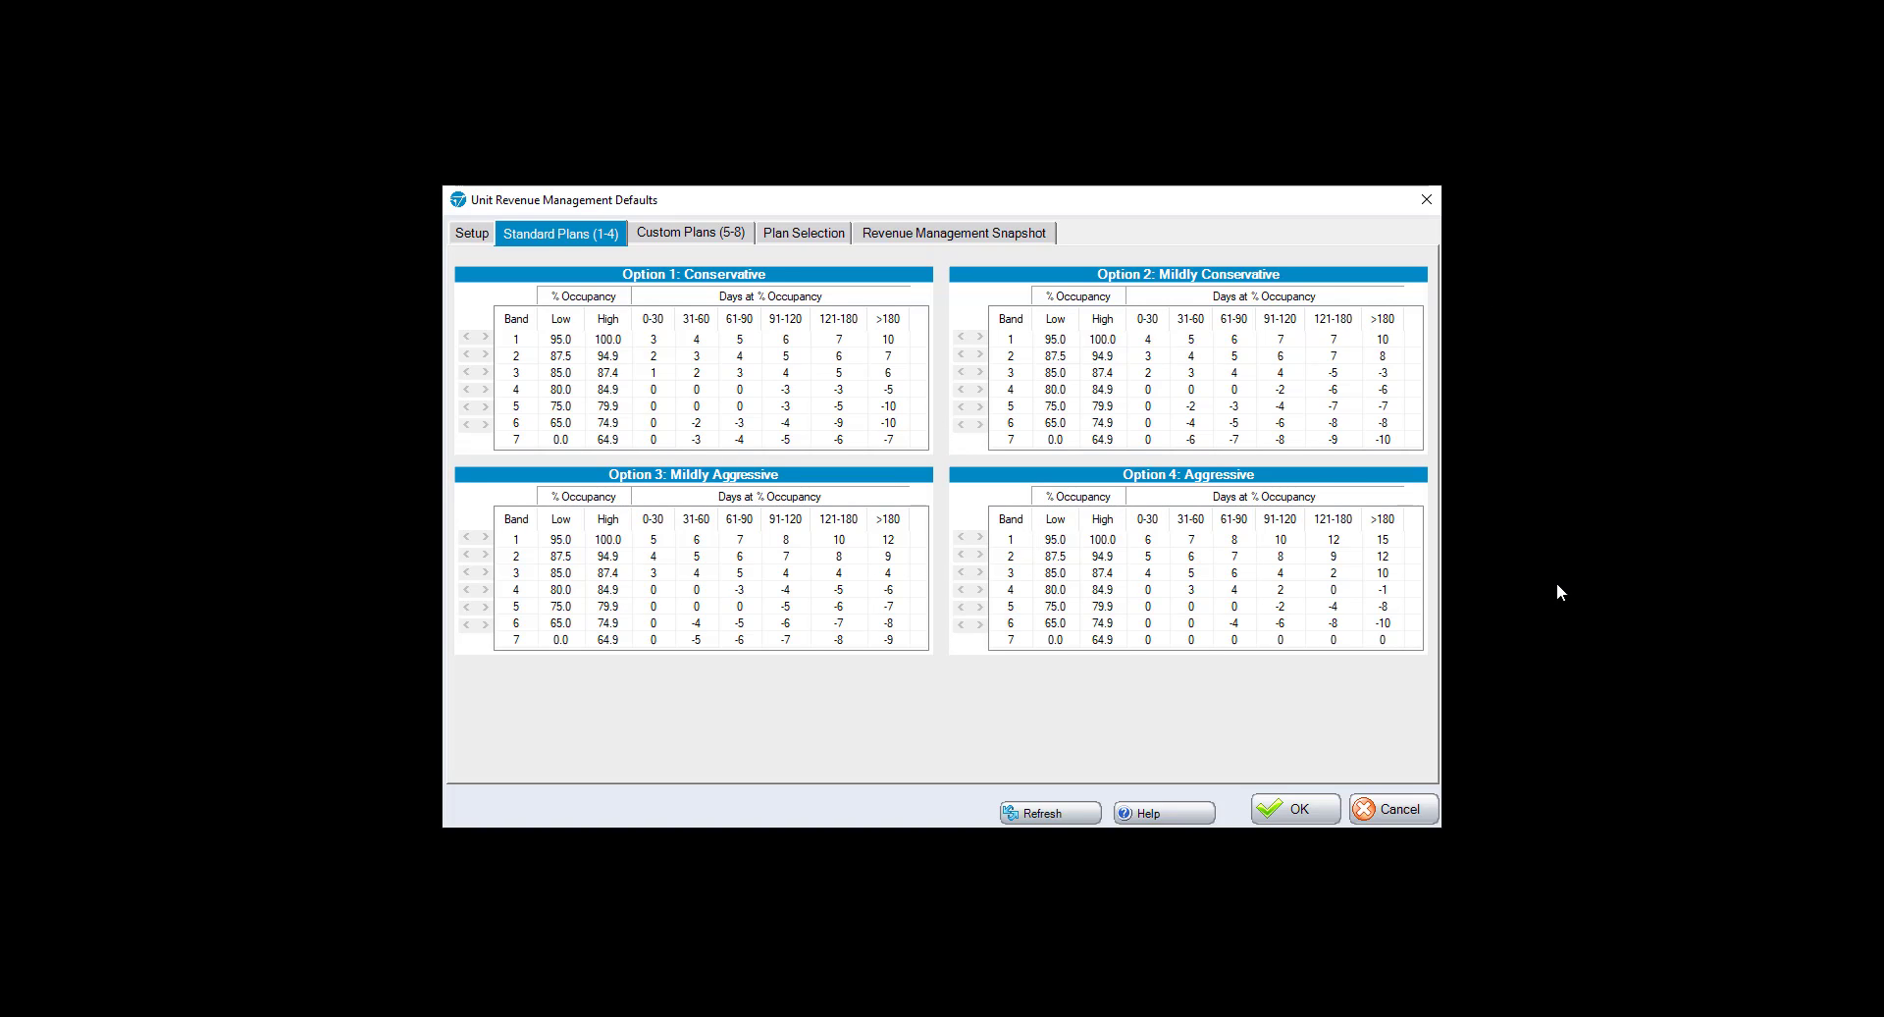
pyautogui.click(691, 233)
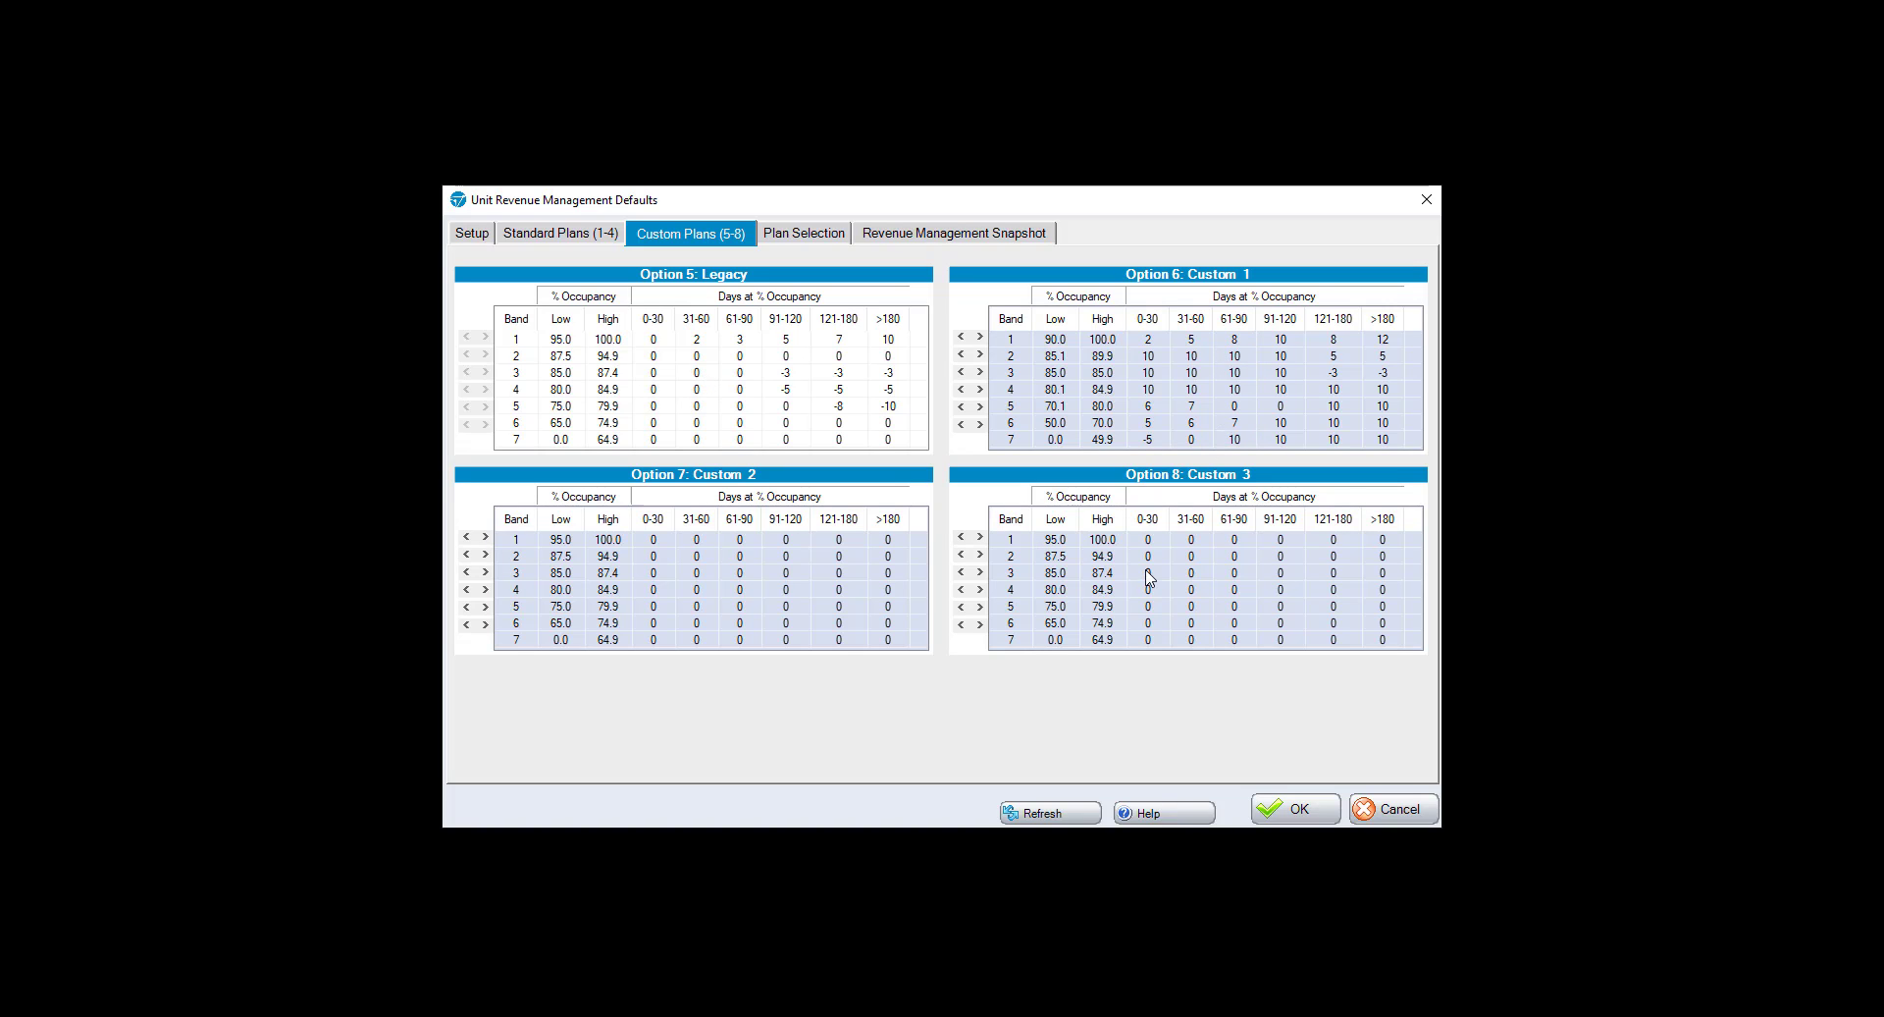
pyautogui.click(578, 241)
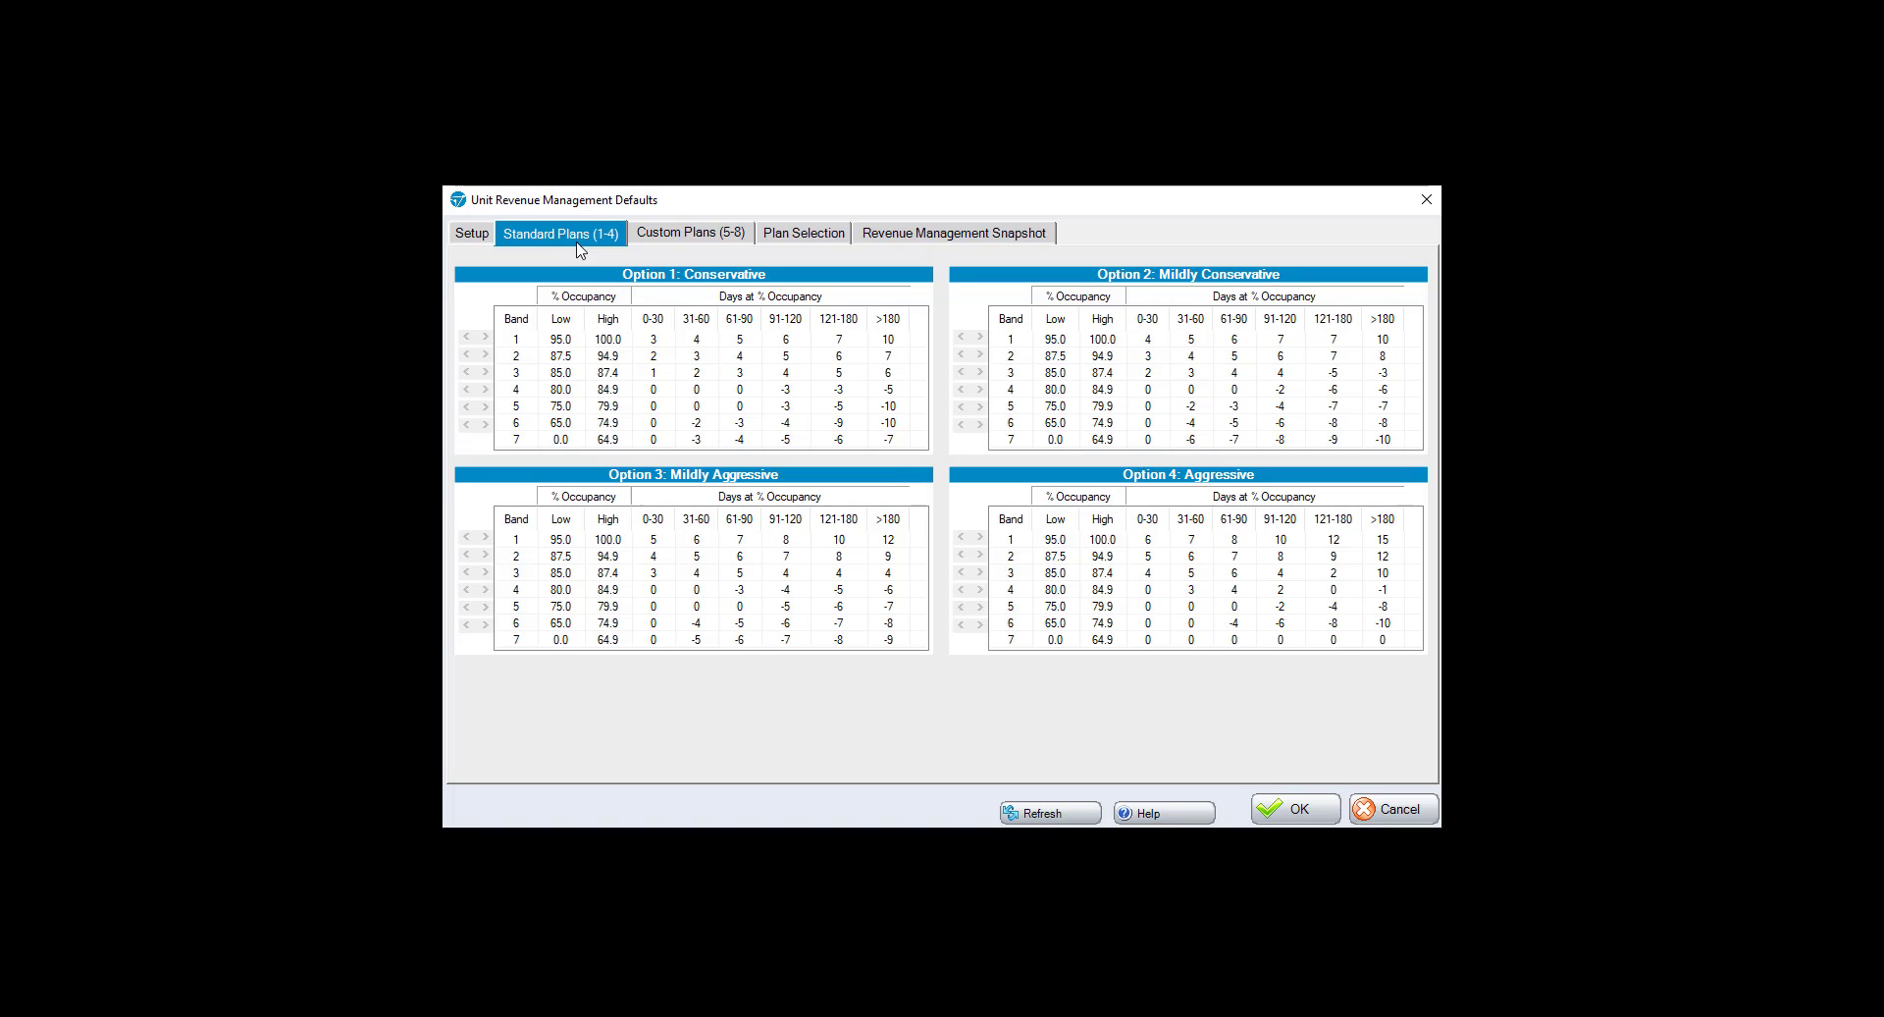
pyautogui.click(671, 236)
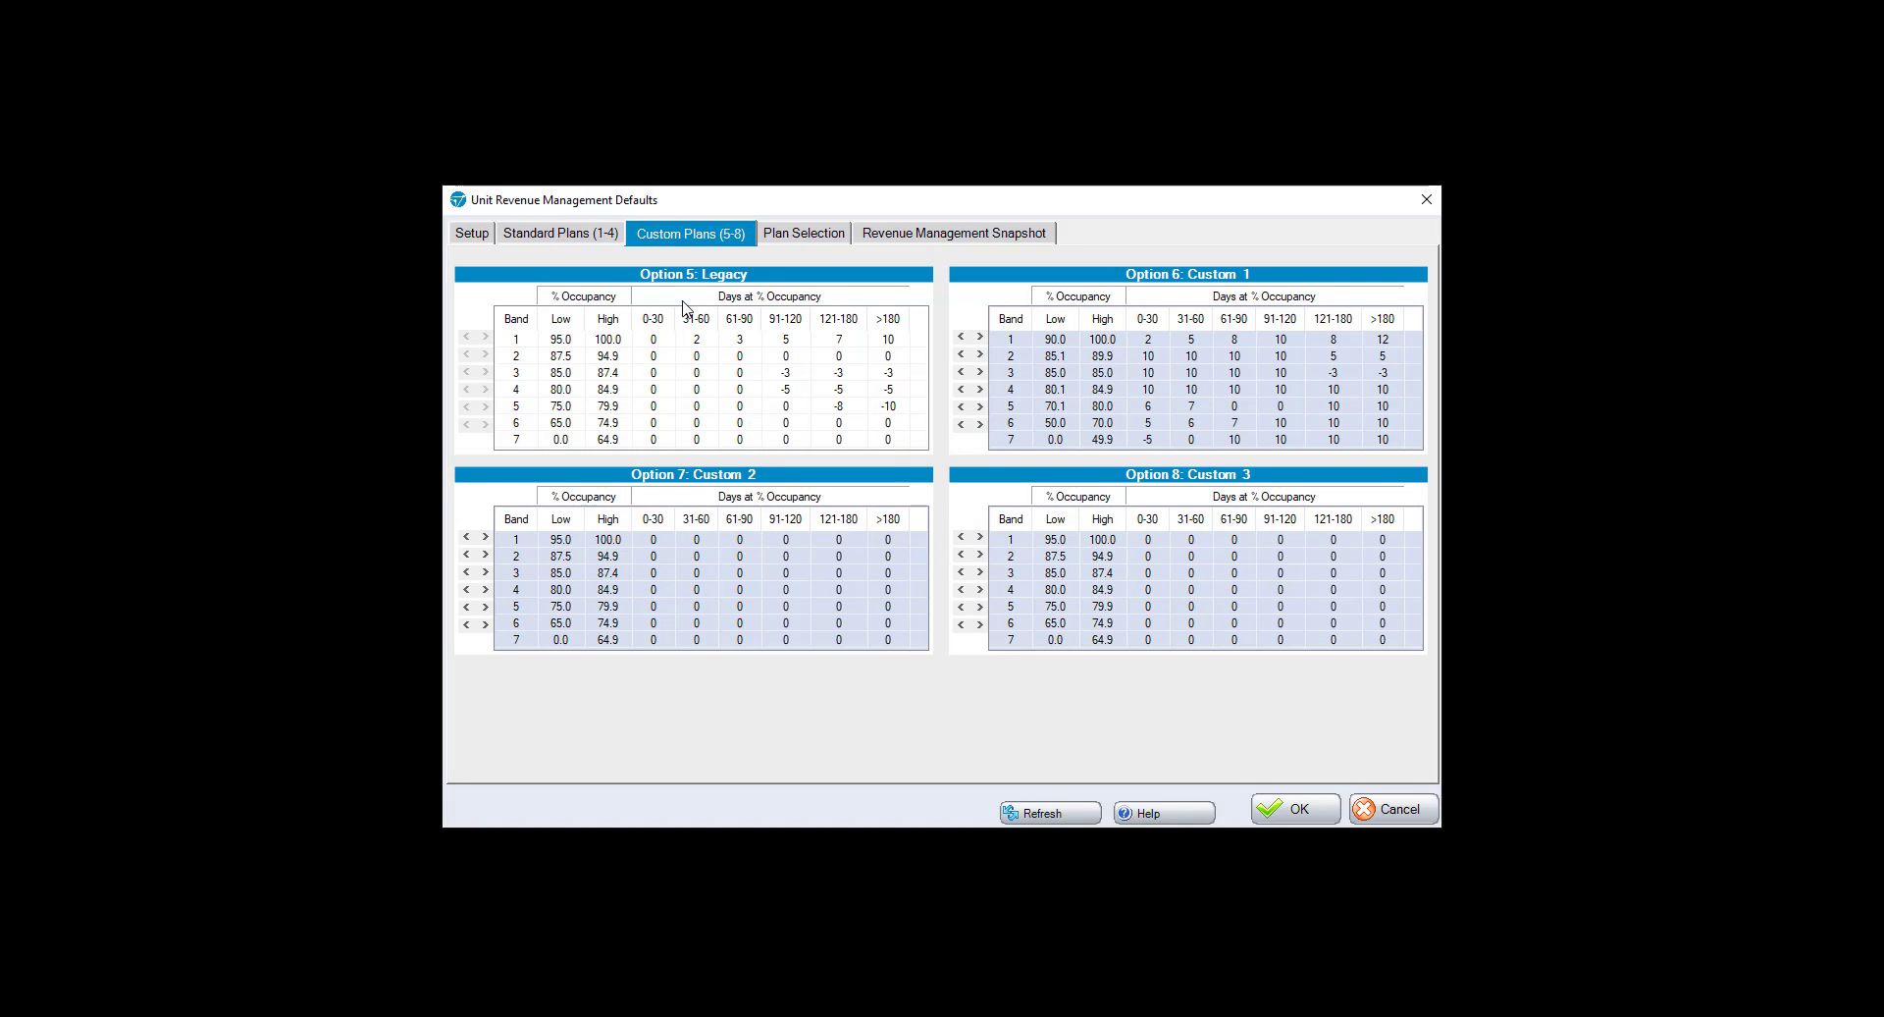
pyautogui.click(590, 243)
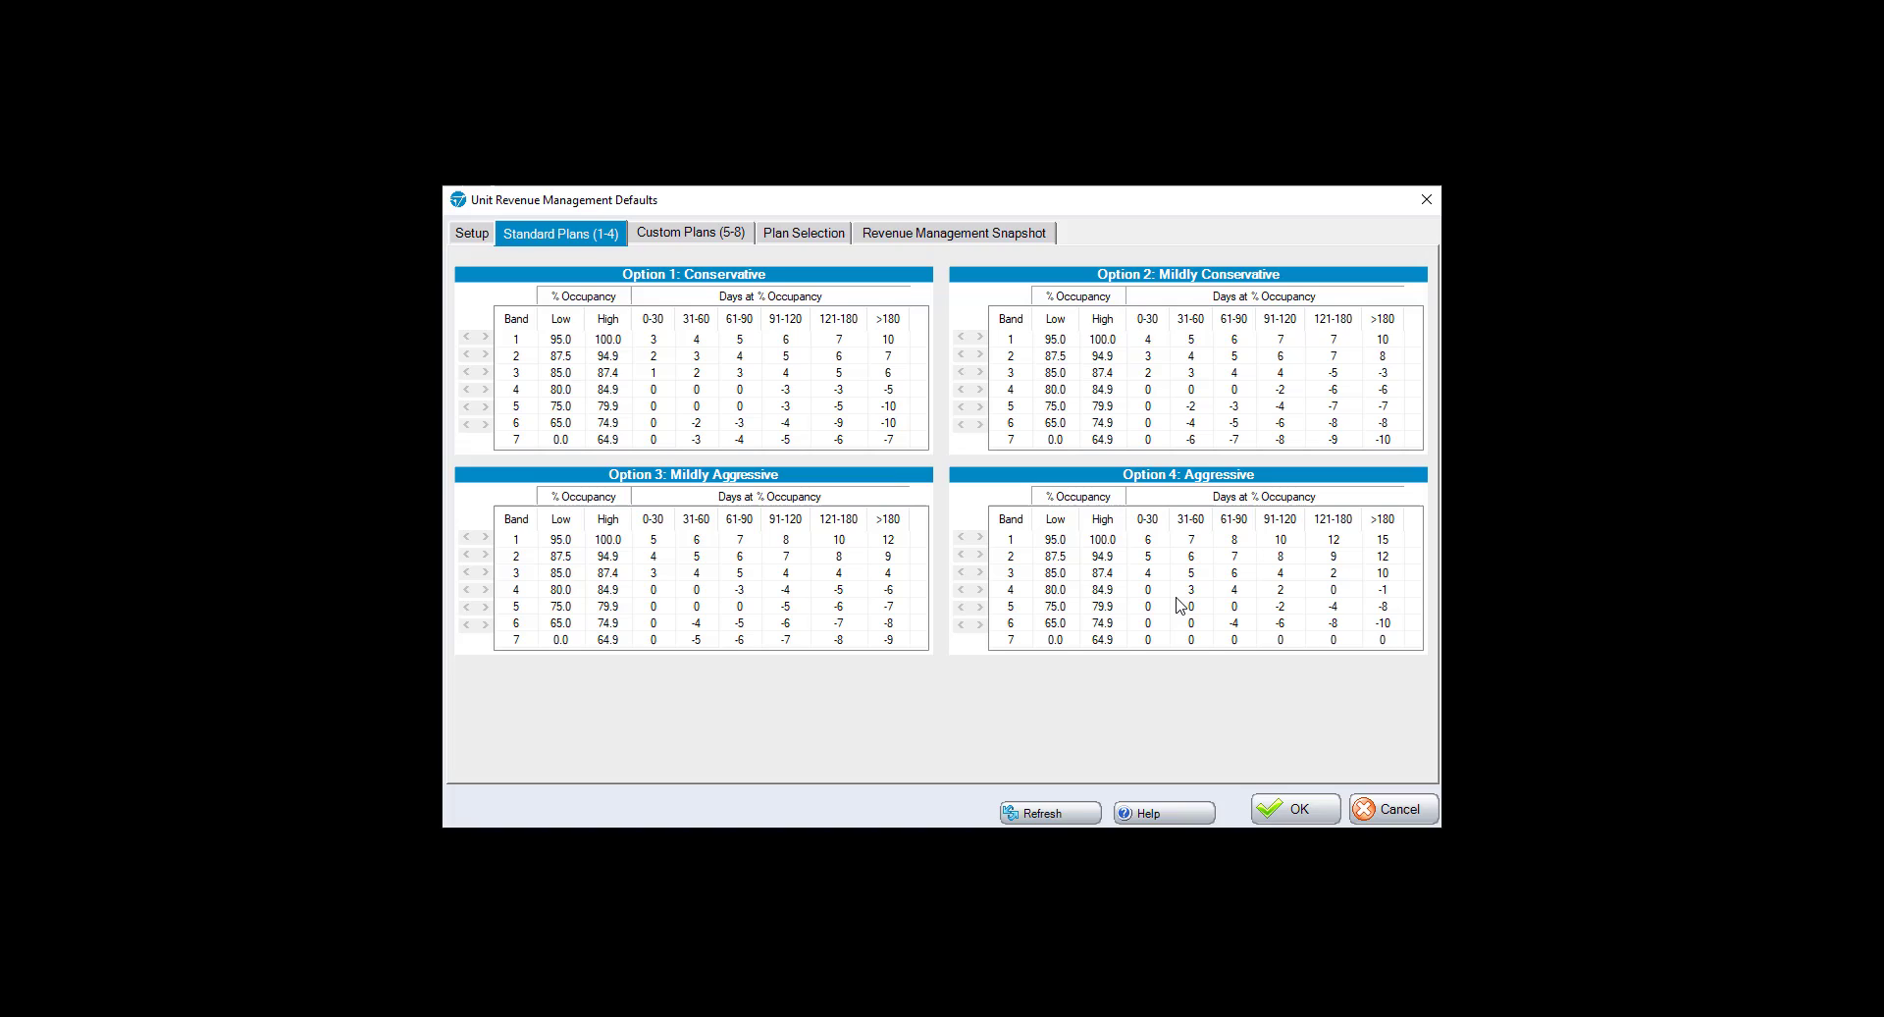
pyautogui.click(691, 233)
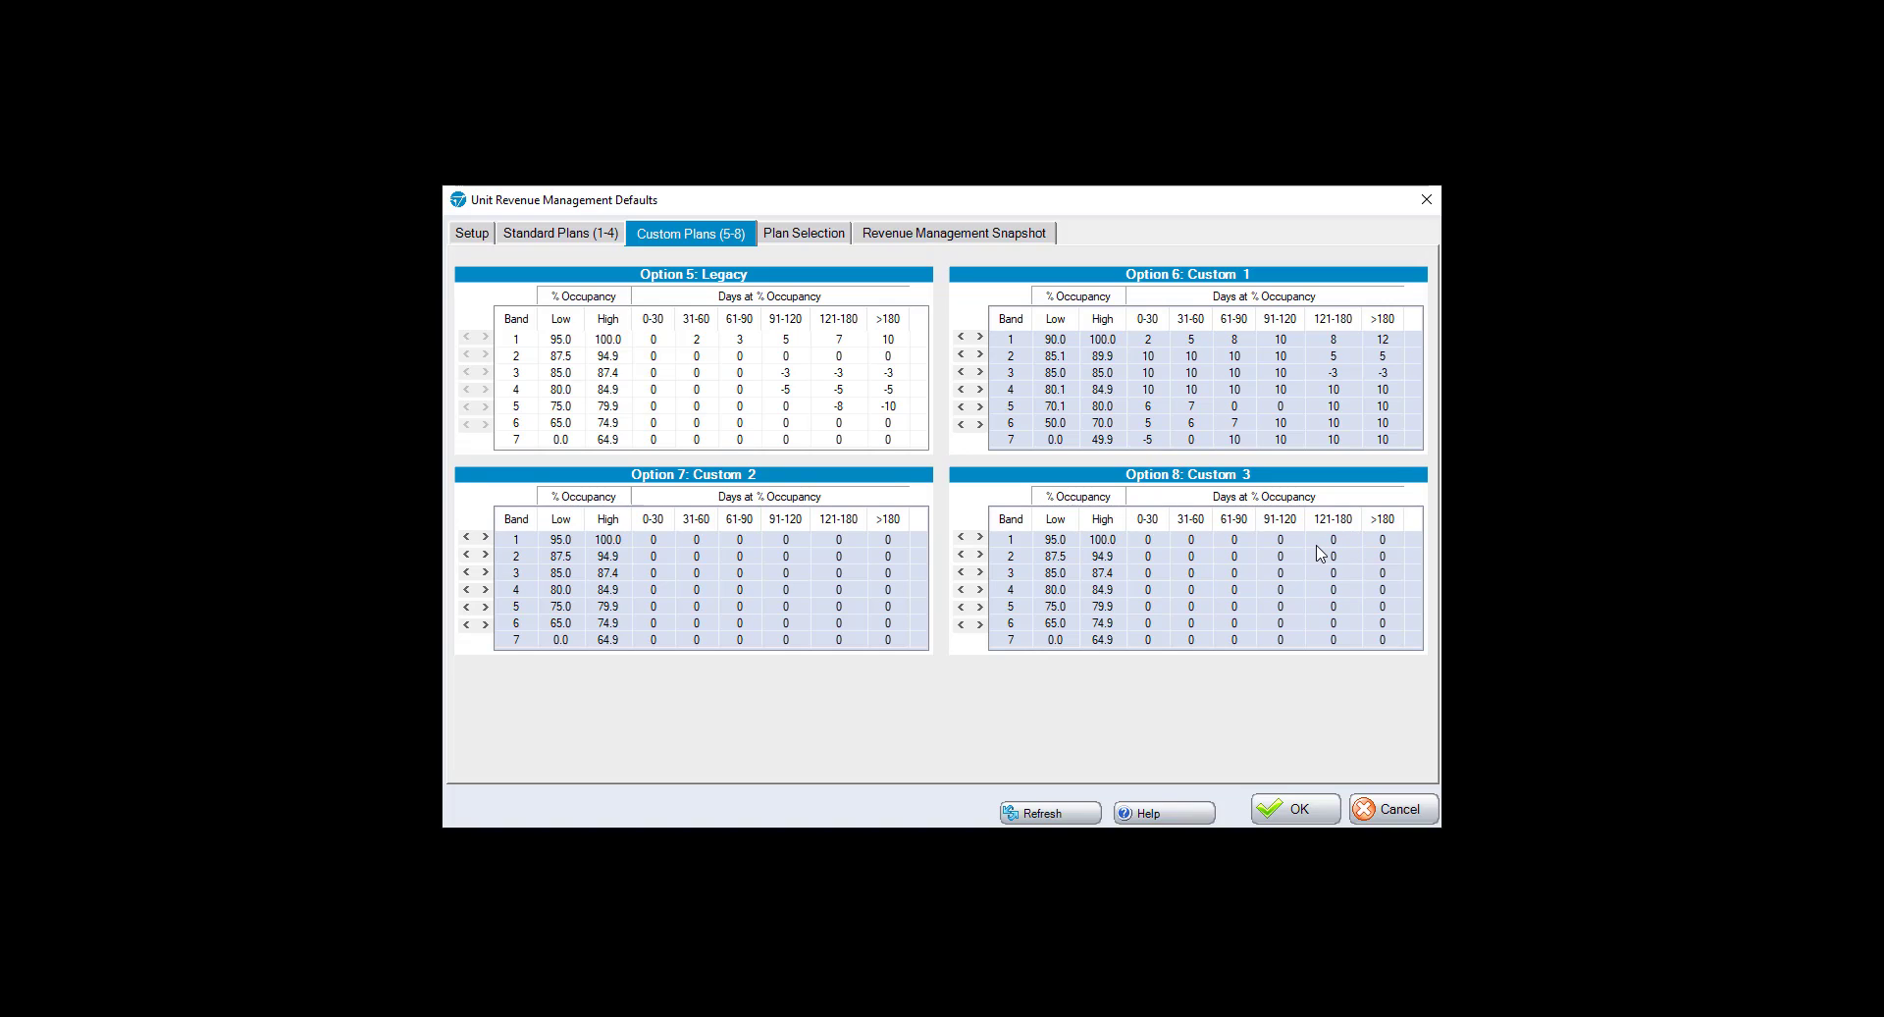
pyautogui.click(592, 239)
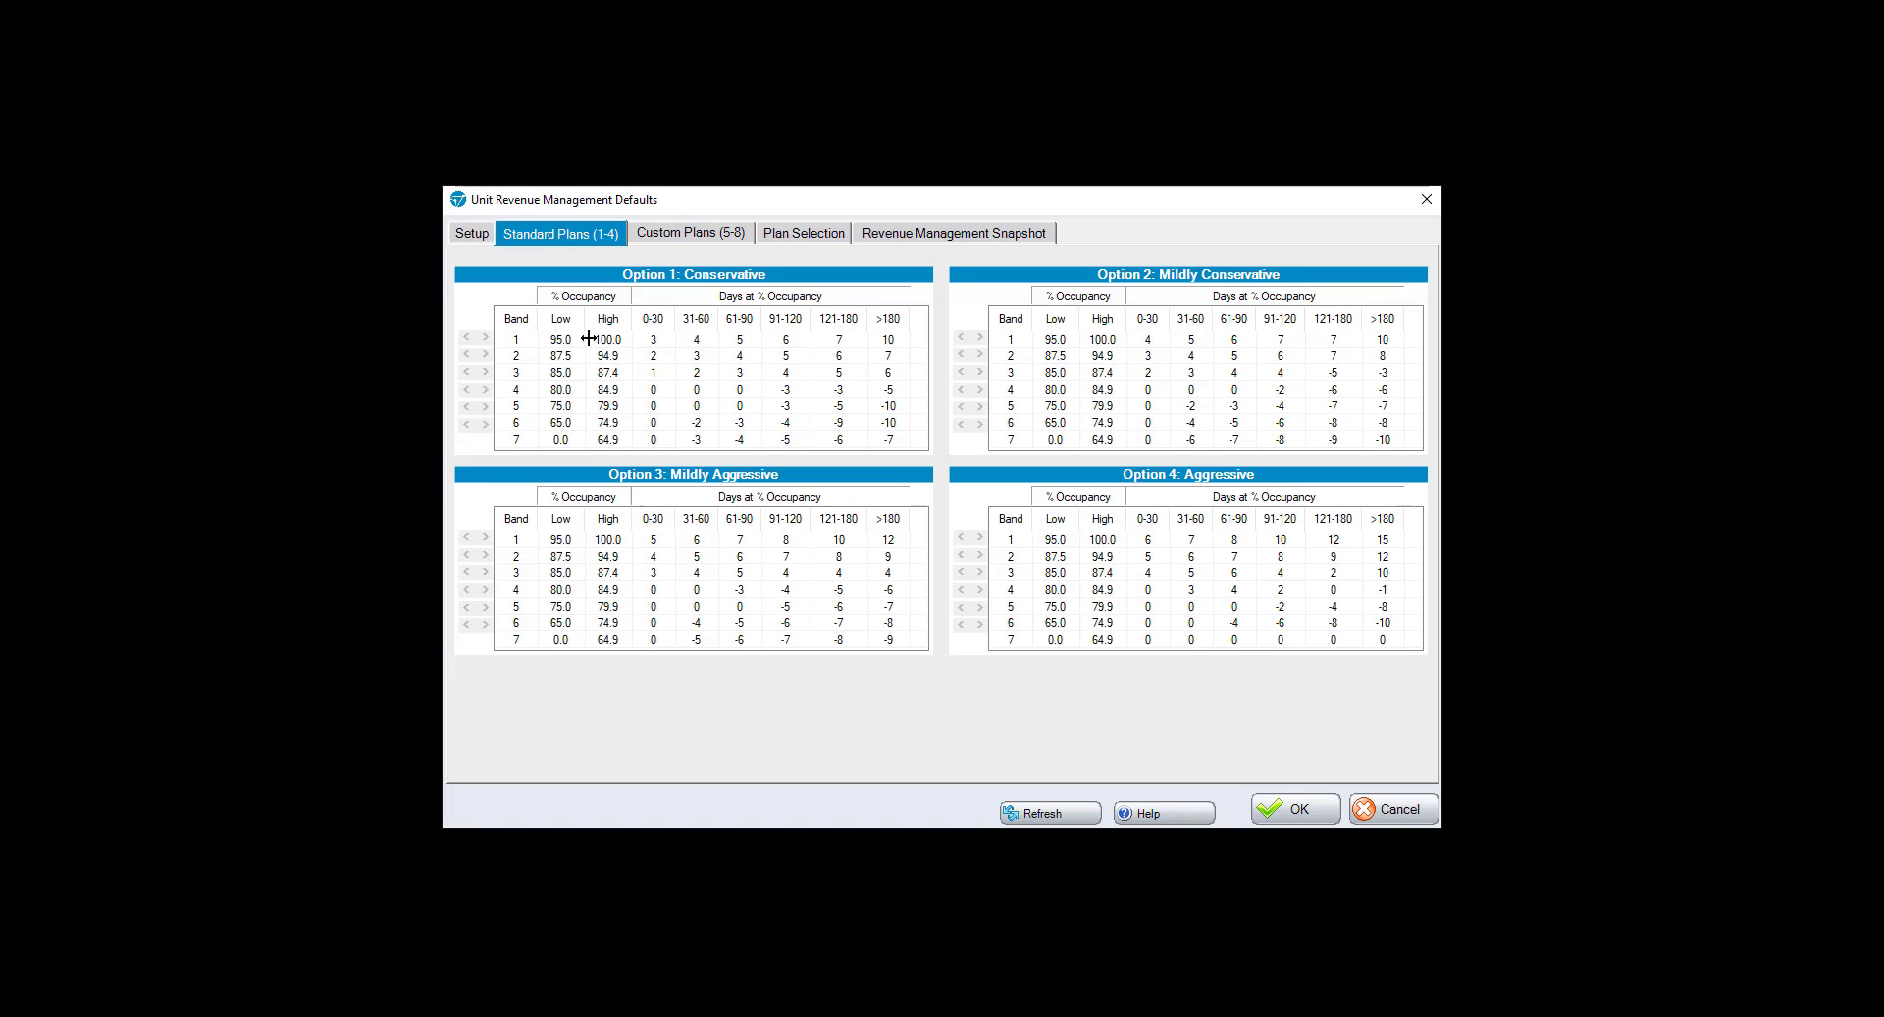
# Examine the rate percentages of bands 1 and 6 in the Custom 1 plan
pyautogui.click(711, 232)
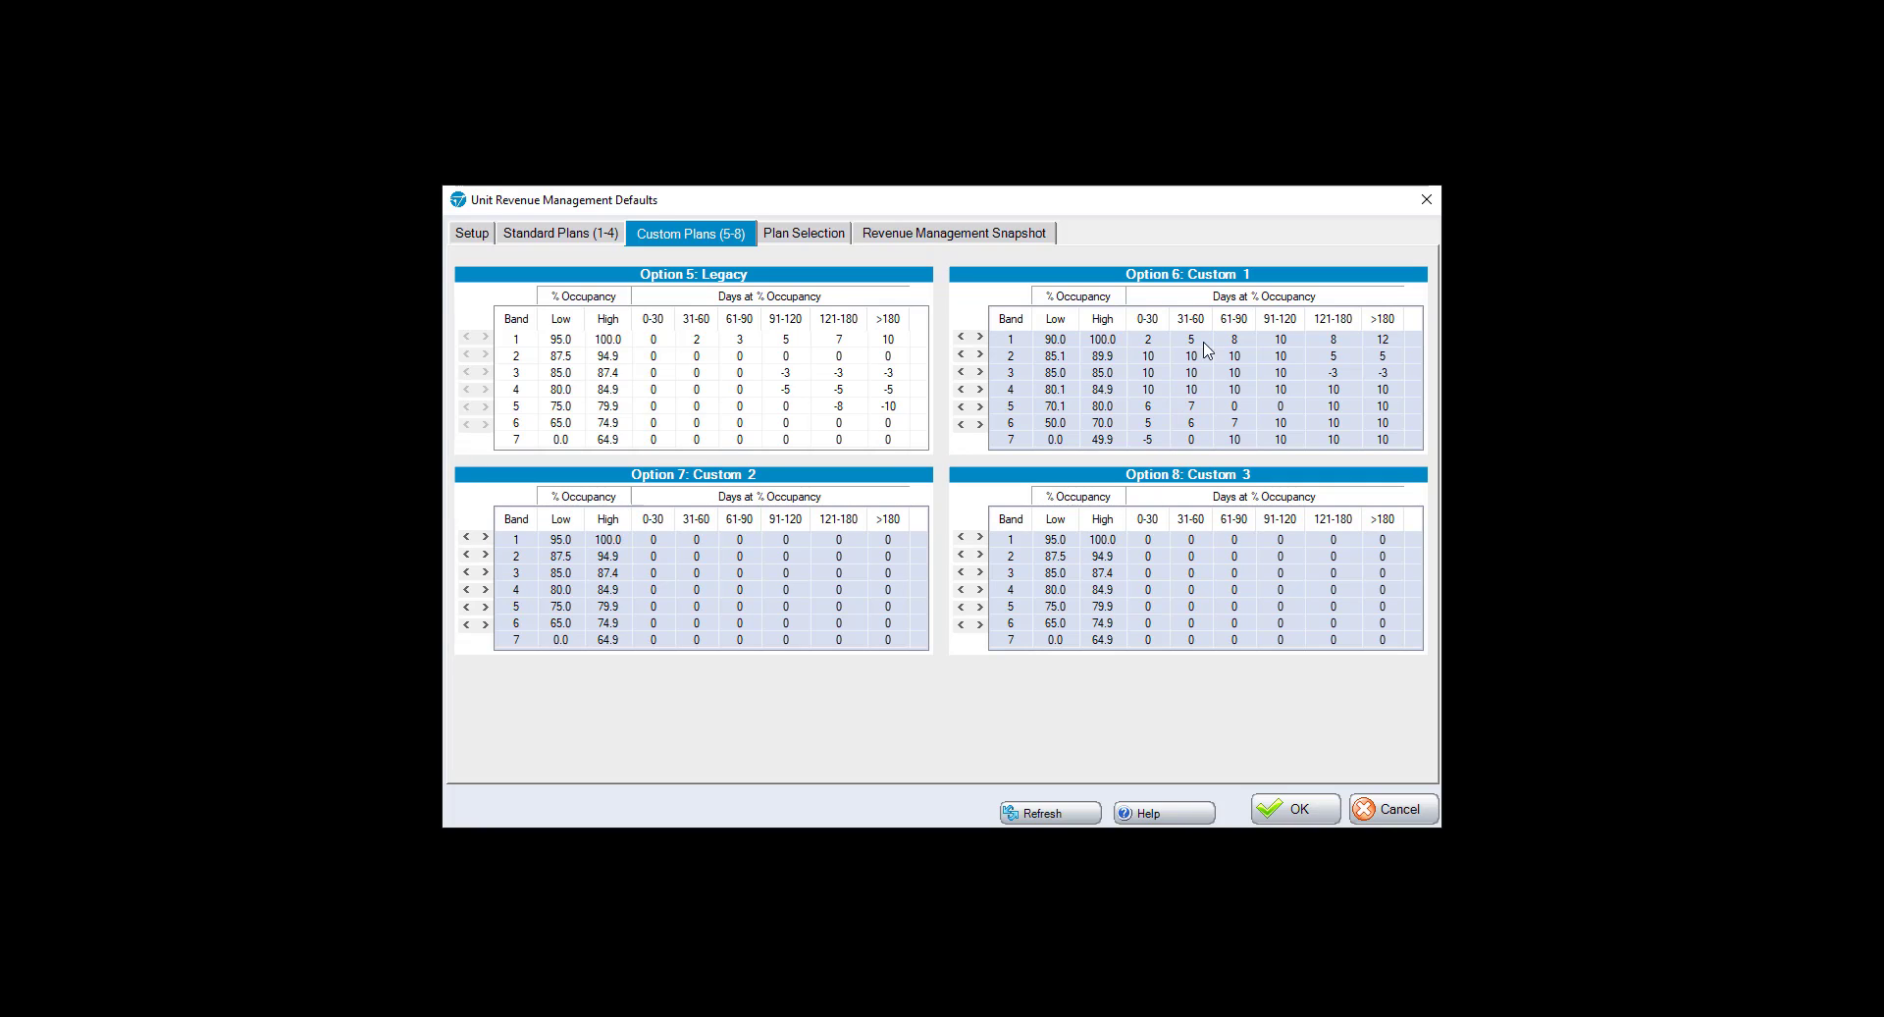
pyautogui.click(1165, 339)
pyautogui.press('Tab')
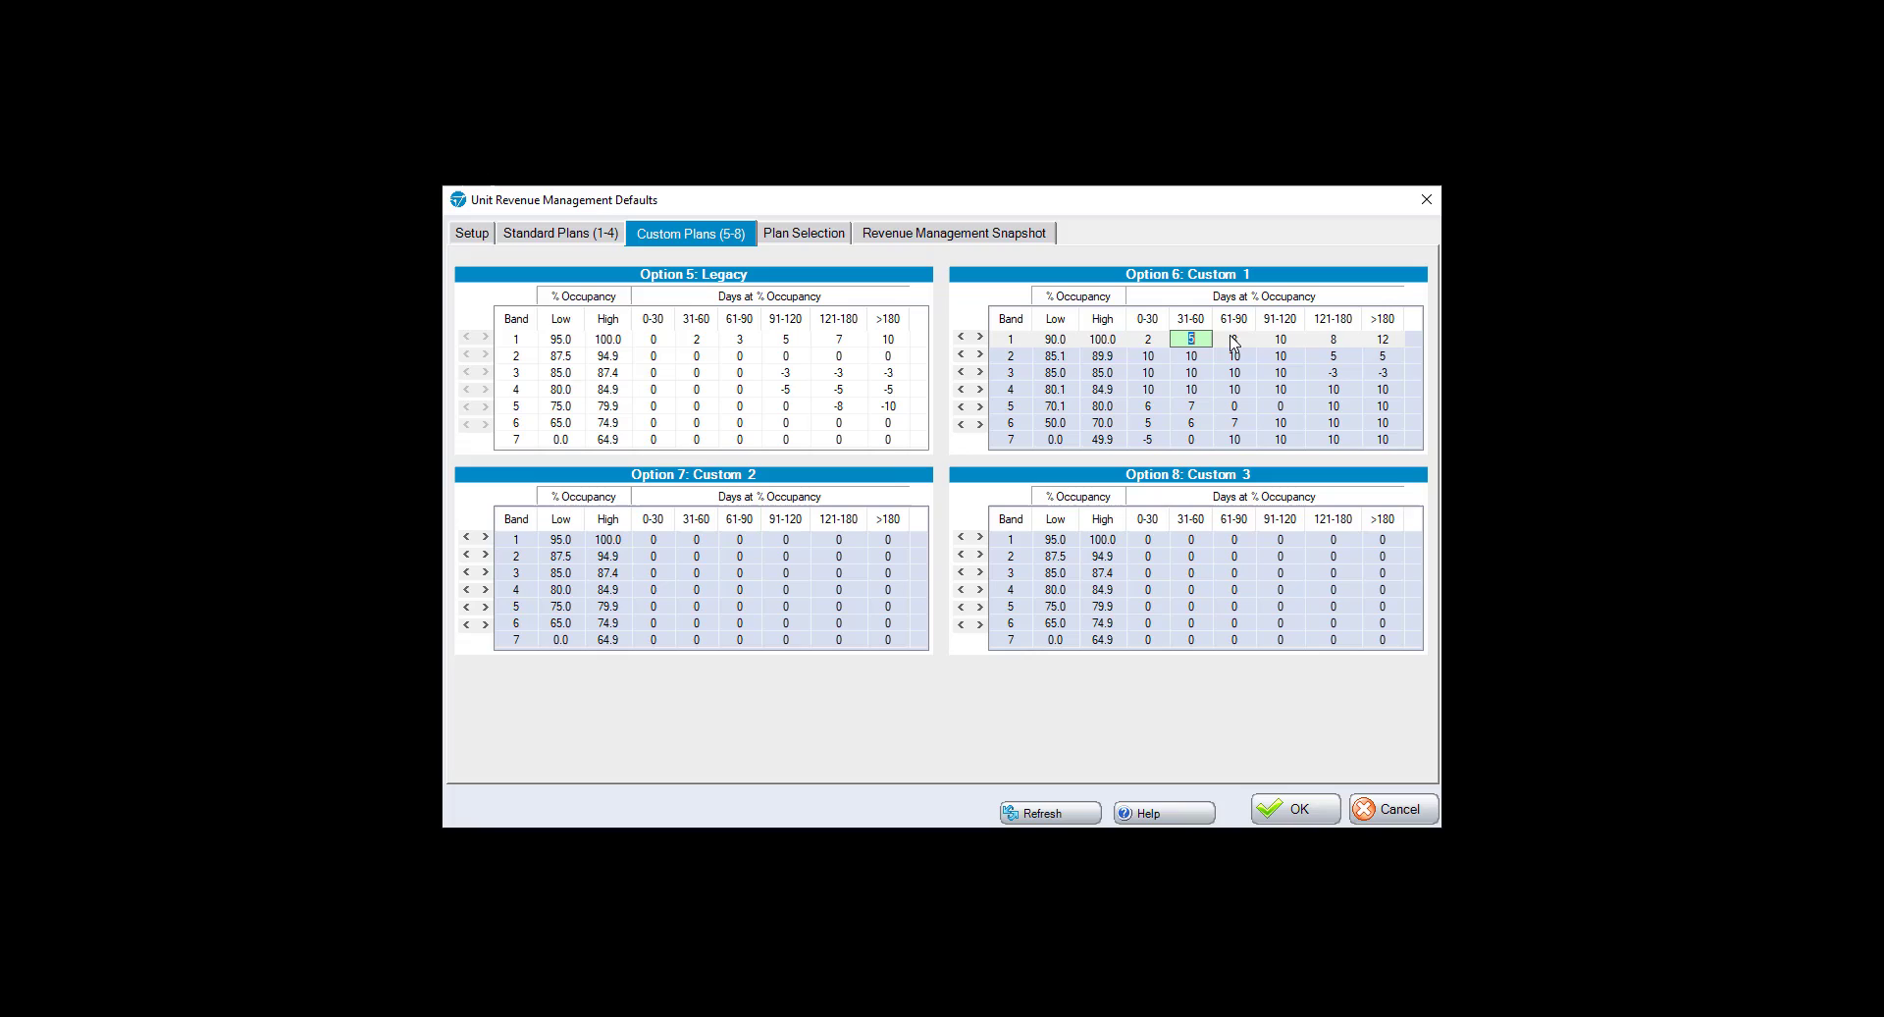
pyautogui.press('Tab')
pyautogui.click(1285, 343)
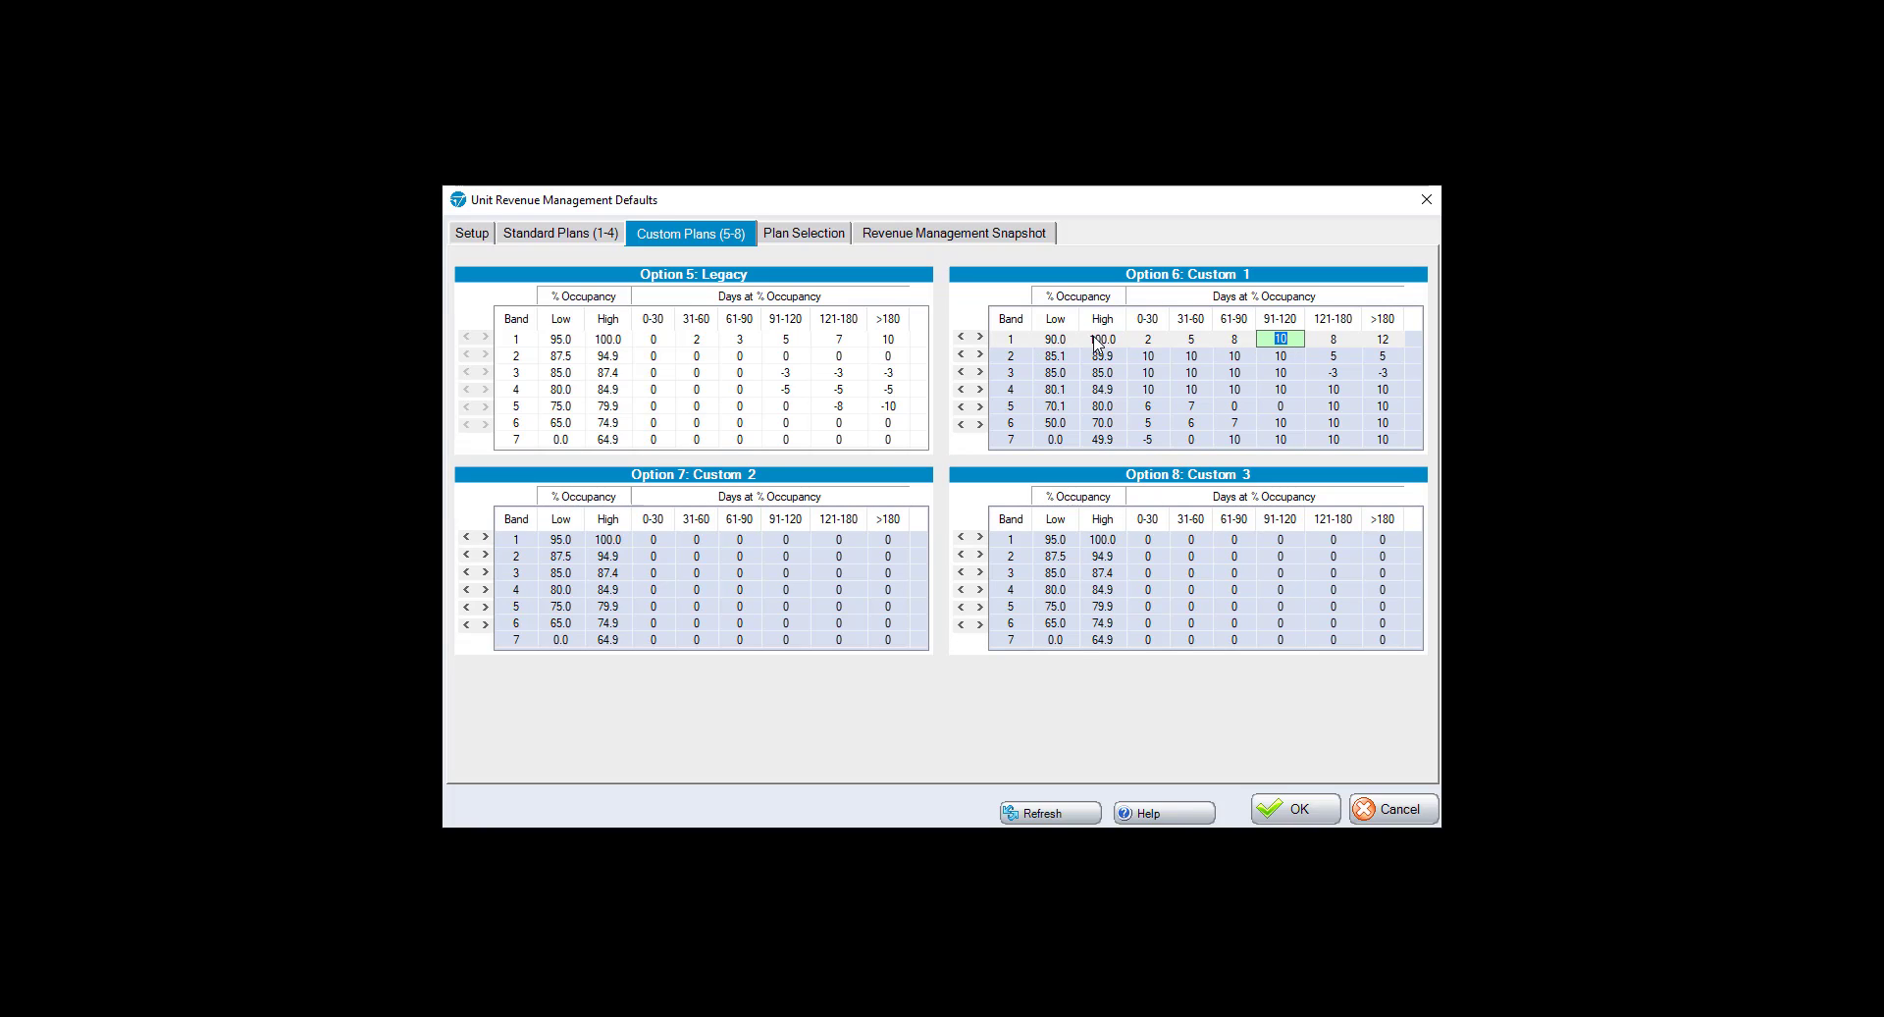
pyautogui.click(1296, 340)
pyautogui.doubleClick(1295, 339)
pyautogui.click(1148, 422)
pyautogui.click(1156, 418)
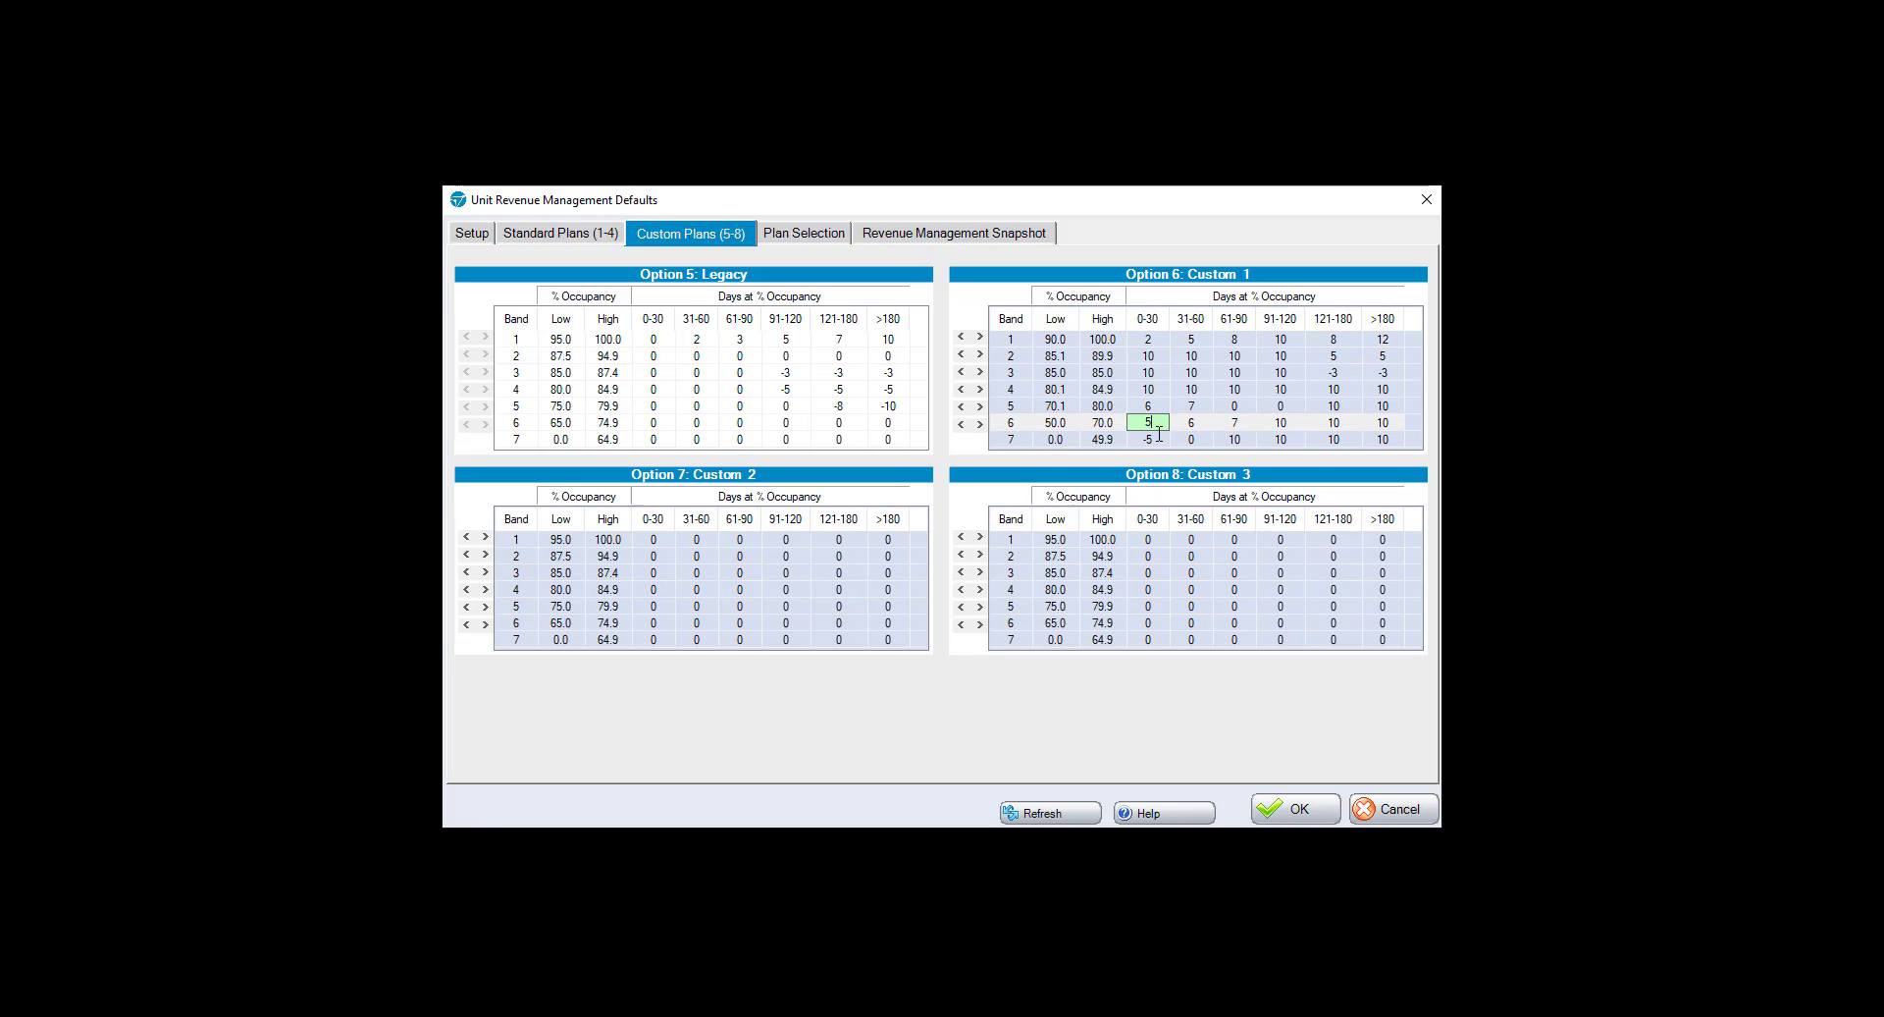
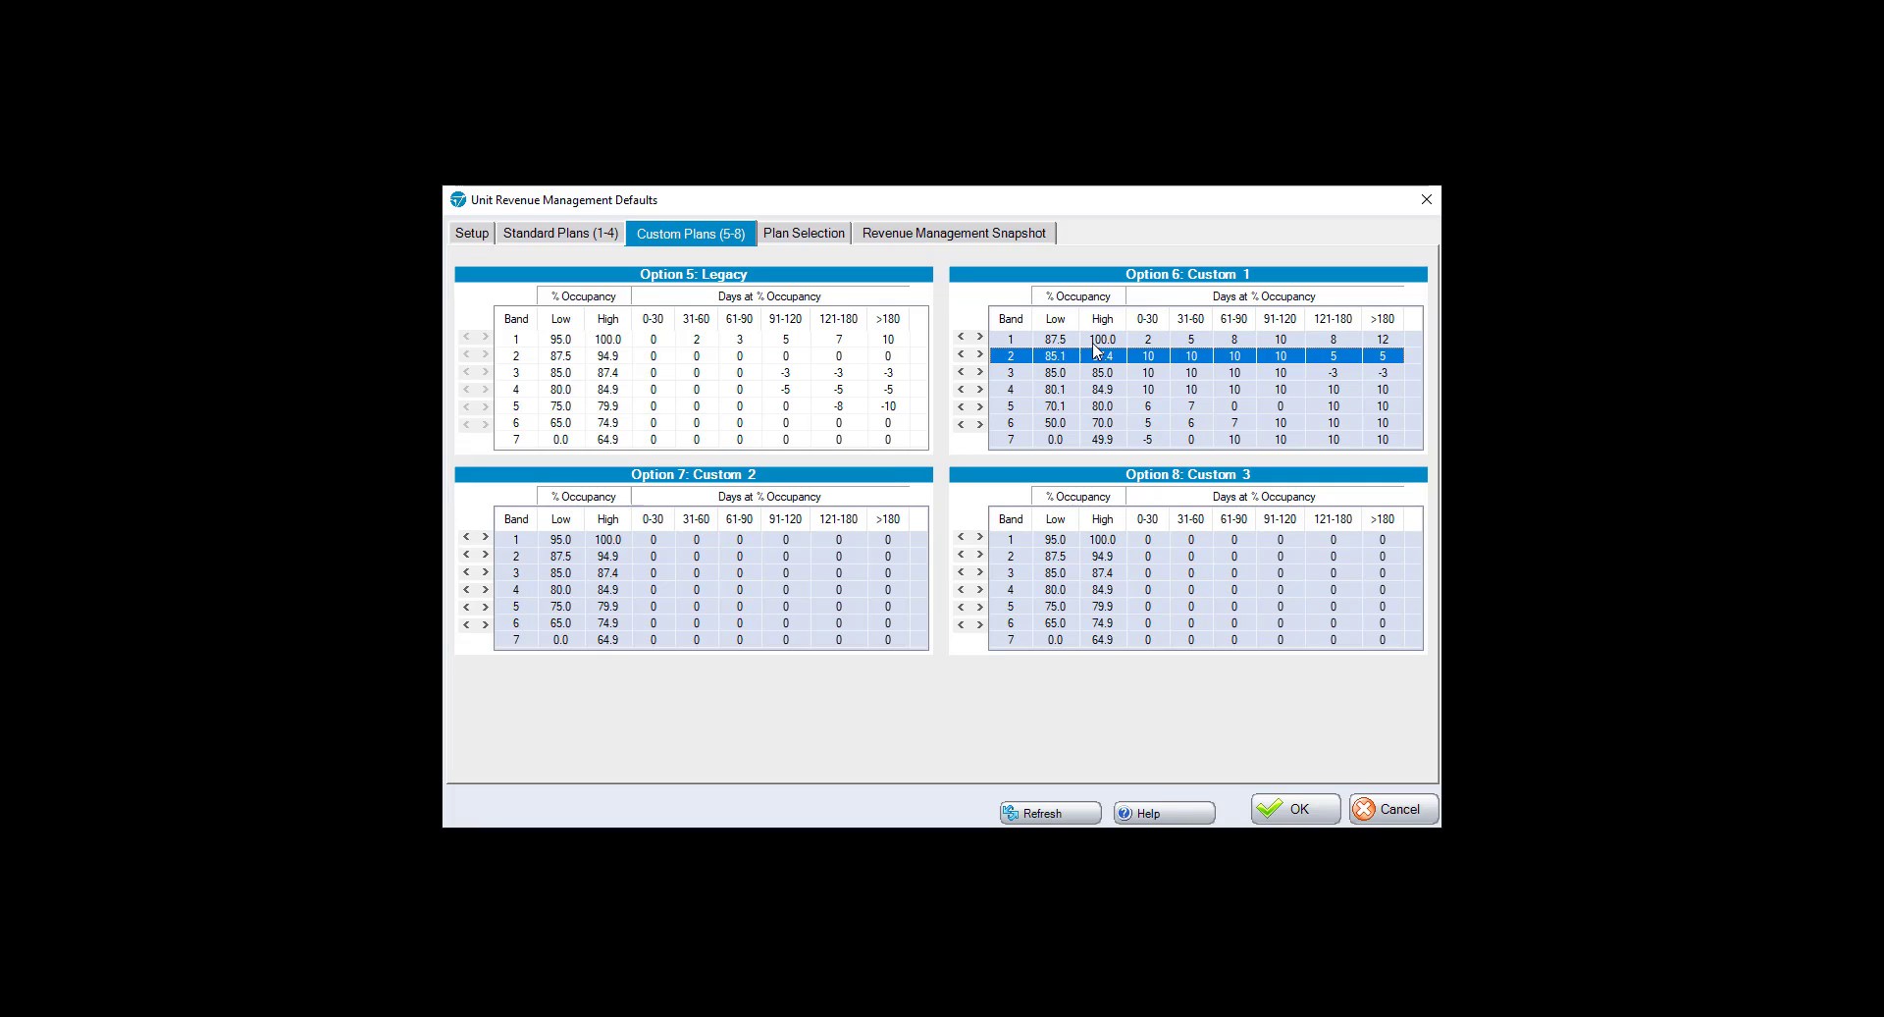
# In the Custom 1 plan, set band 1's low occupancy limit to 87.7% and its 0-30 day rate to 3
pyautogui.click(979, 338)
pyautogui.click(979, 337)
pyautogui.click(1157, 339)
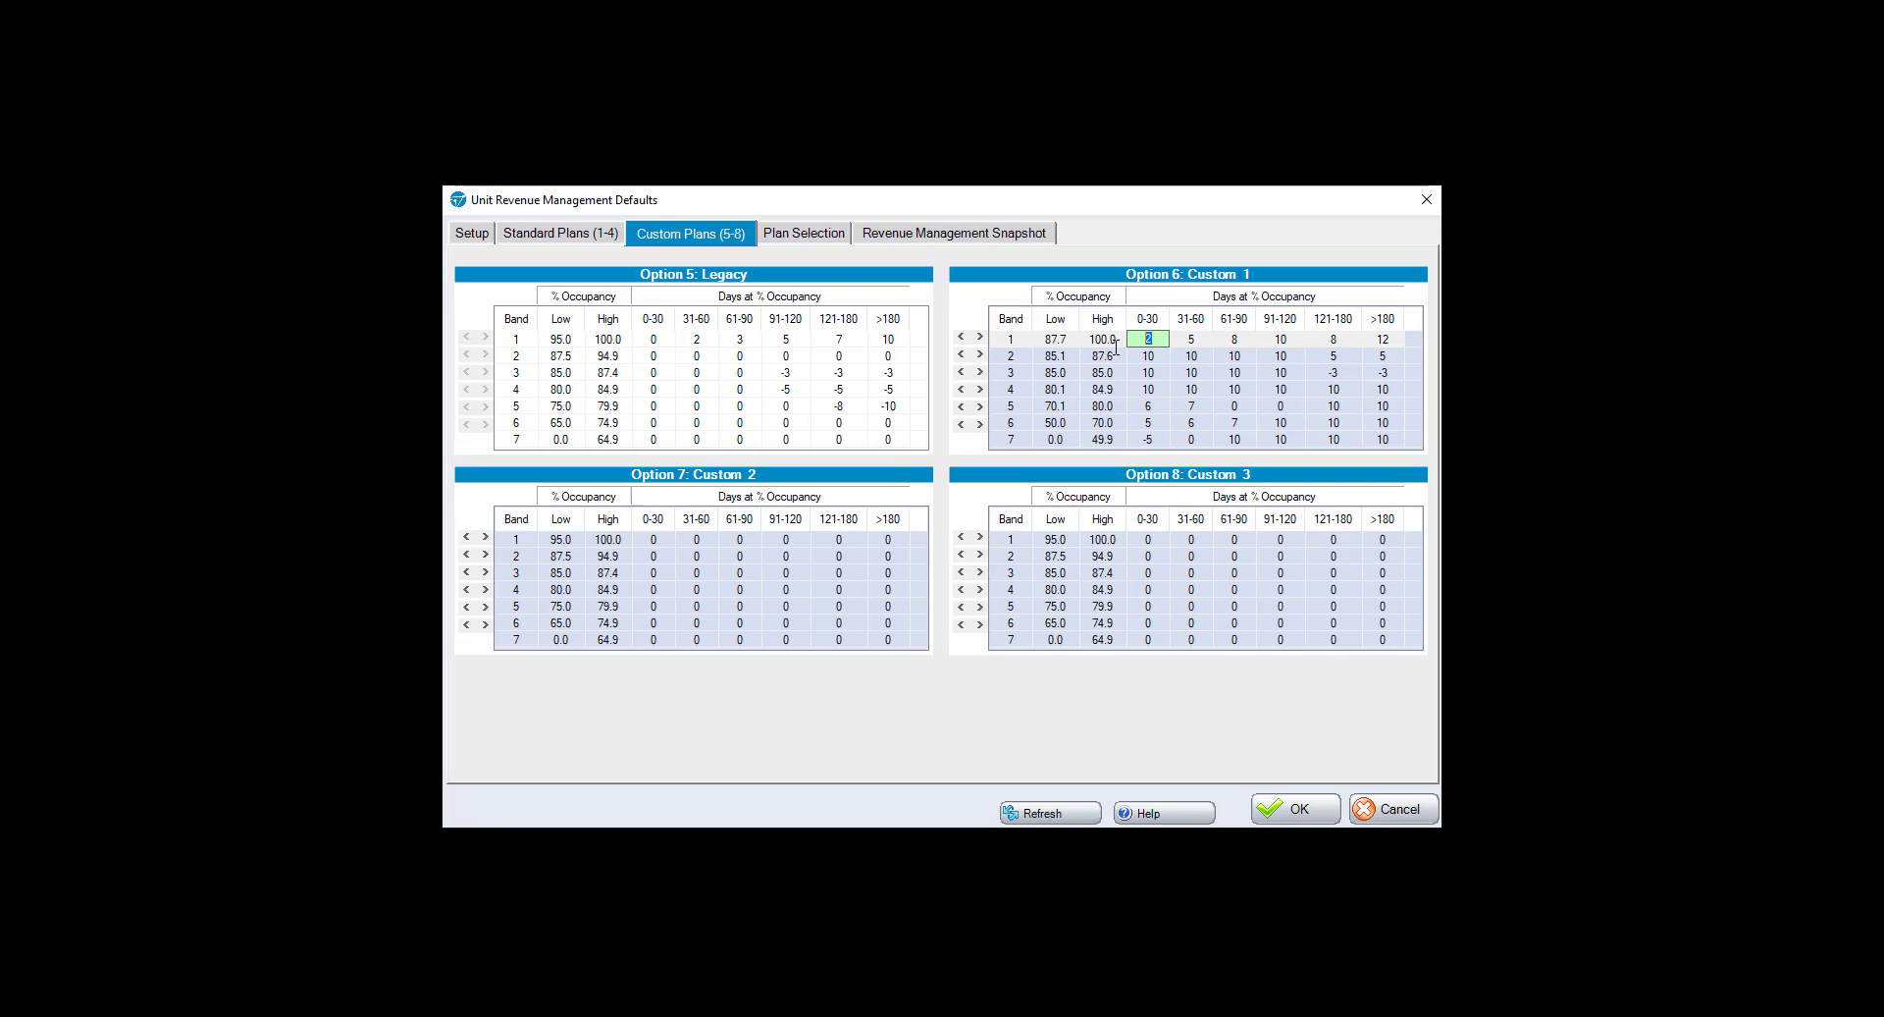
pyautogui.click(1166, 372)
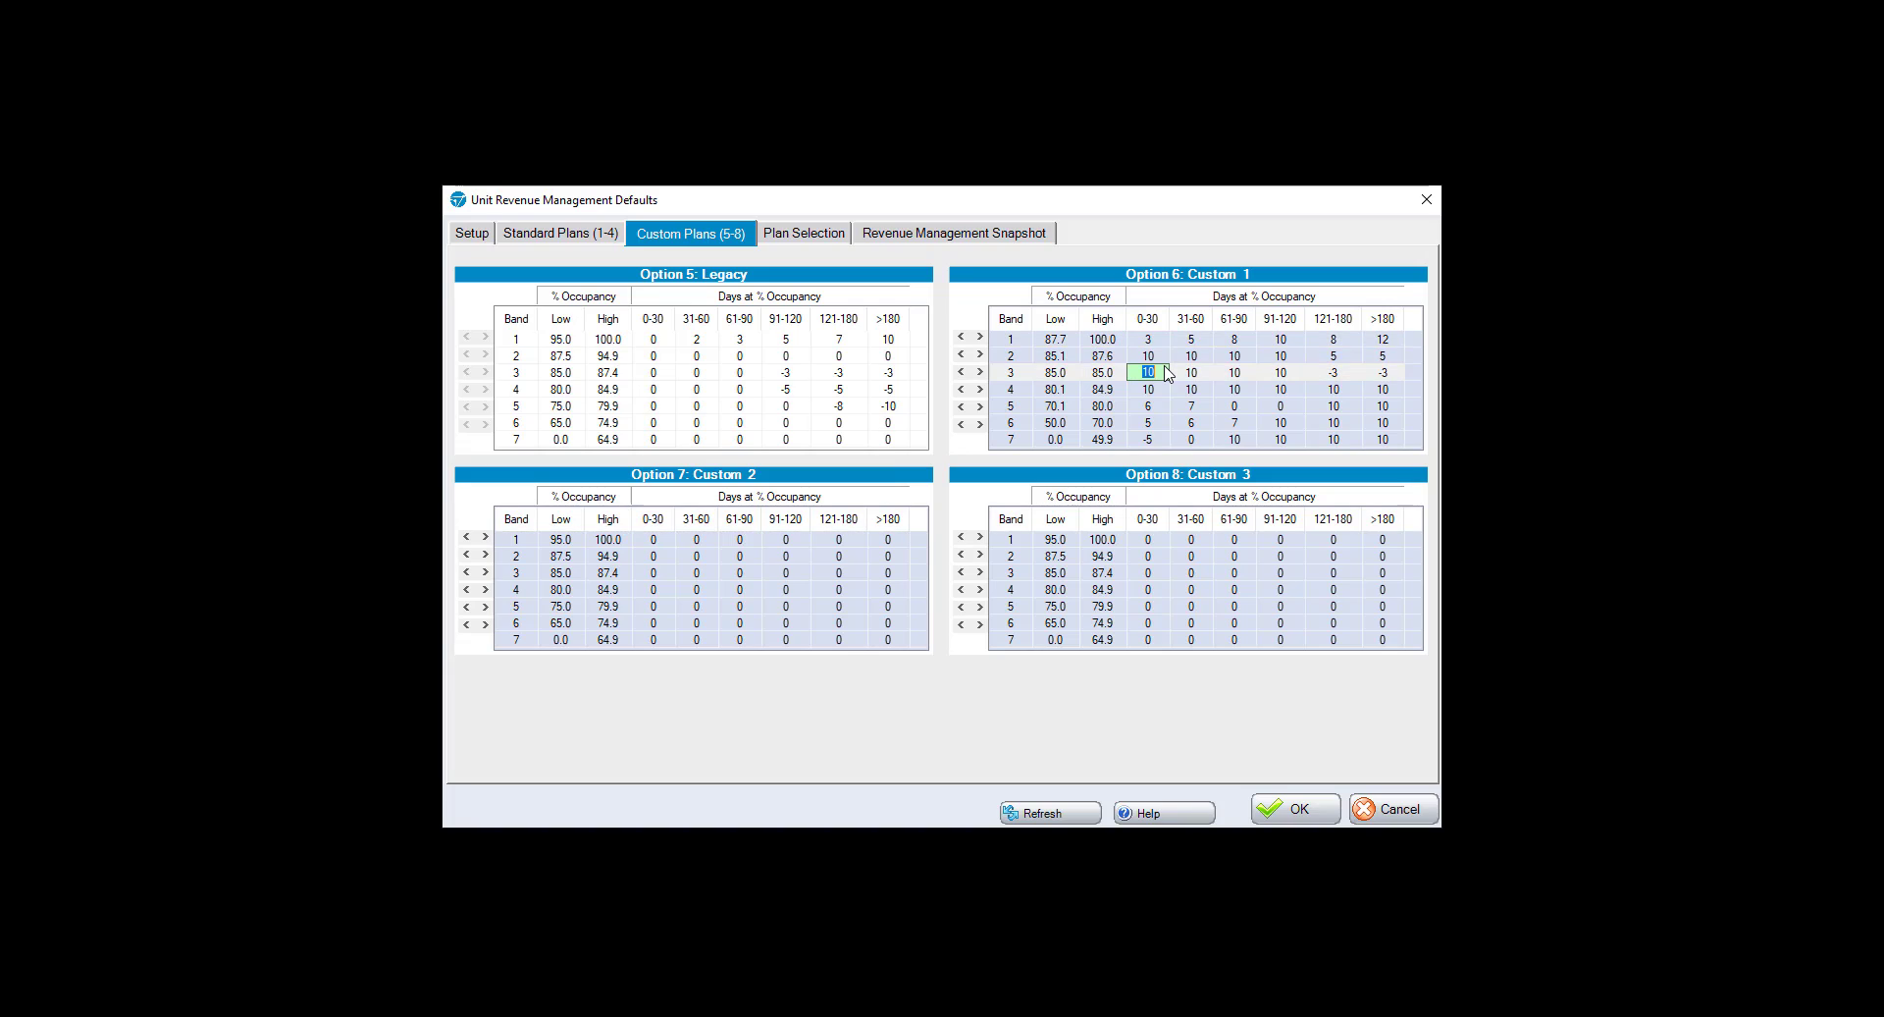
pyautogui.click(1167, 343)
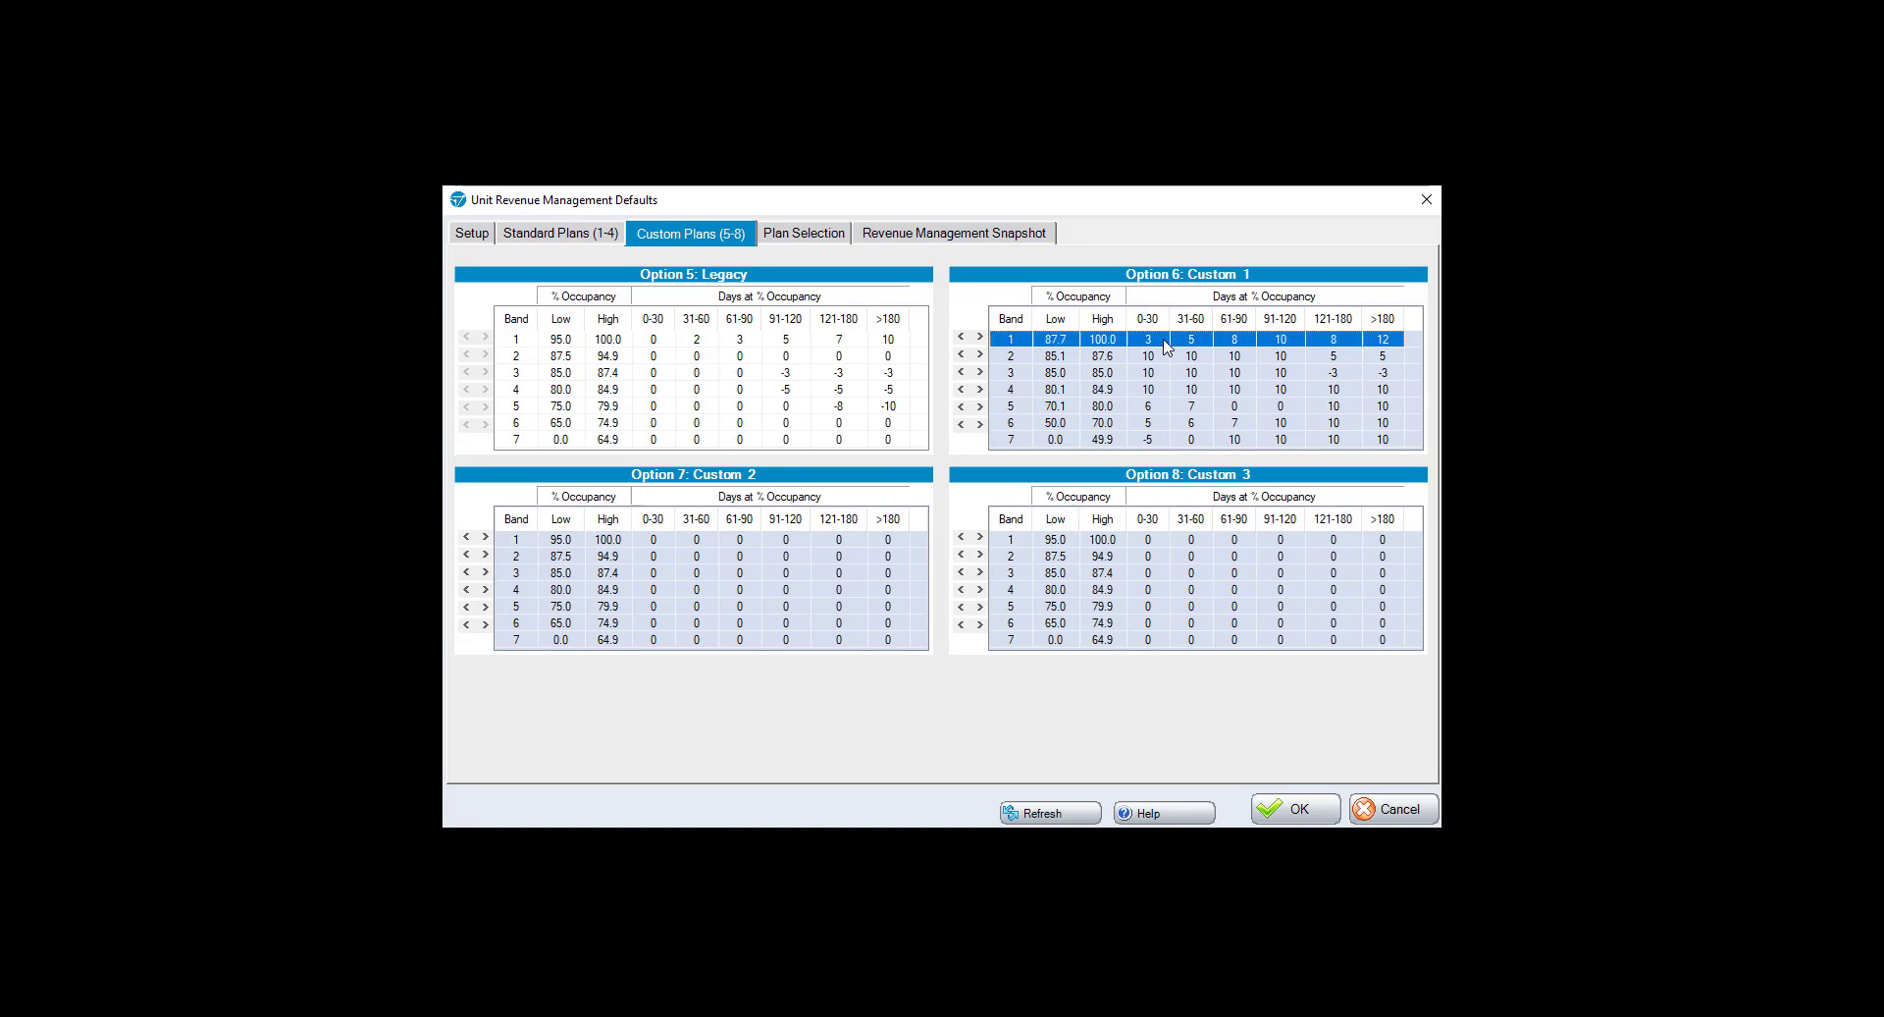
# Review individual rate percentages in bands 1, 3 and 5 of the Custom 1 plan
pyautogui.click(1052, 345)
pyautogui.click(1160, 339)
pyautogui.click(1148, 338)
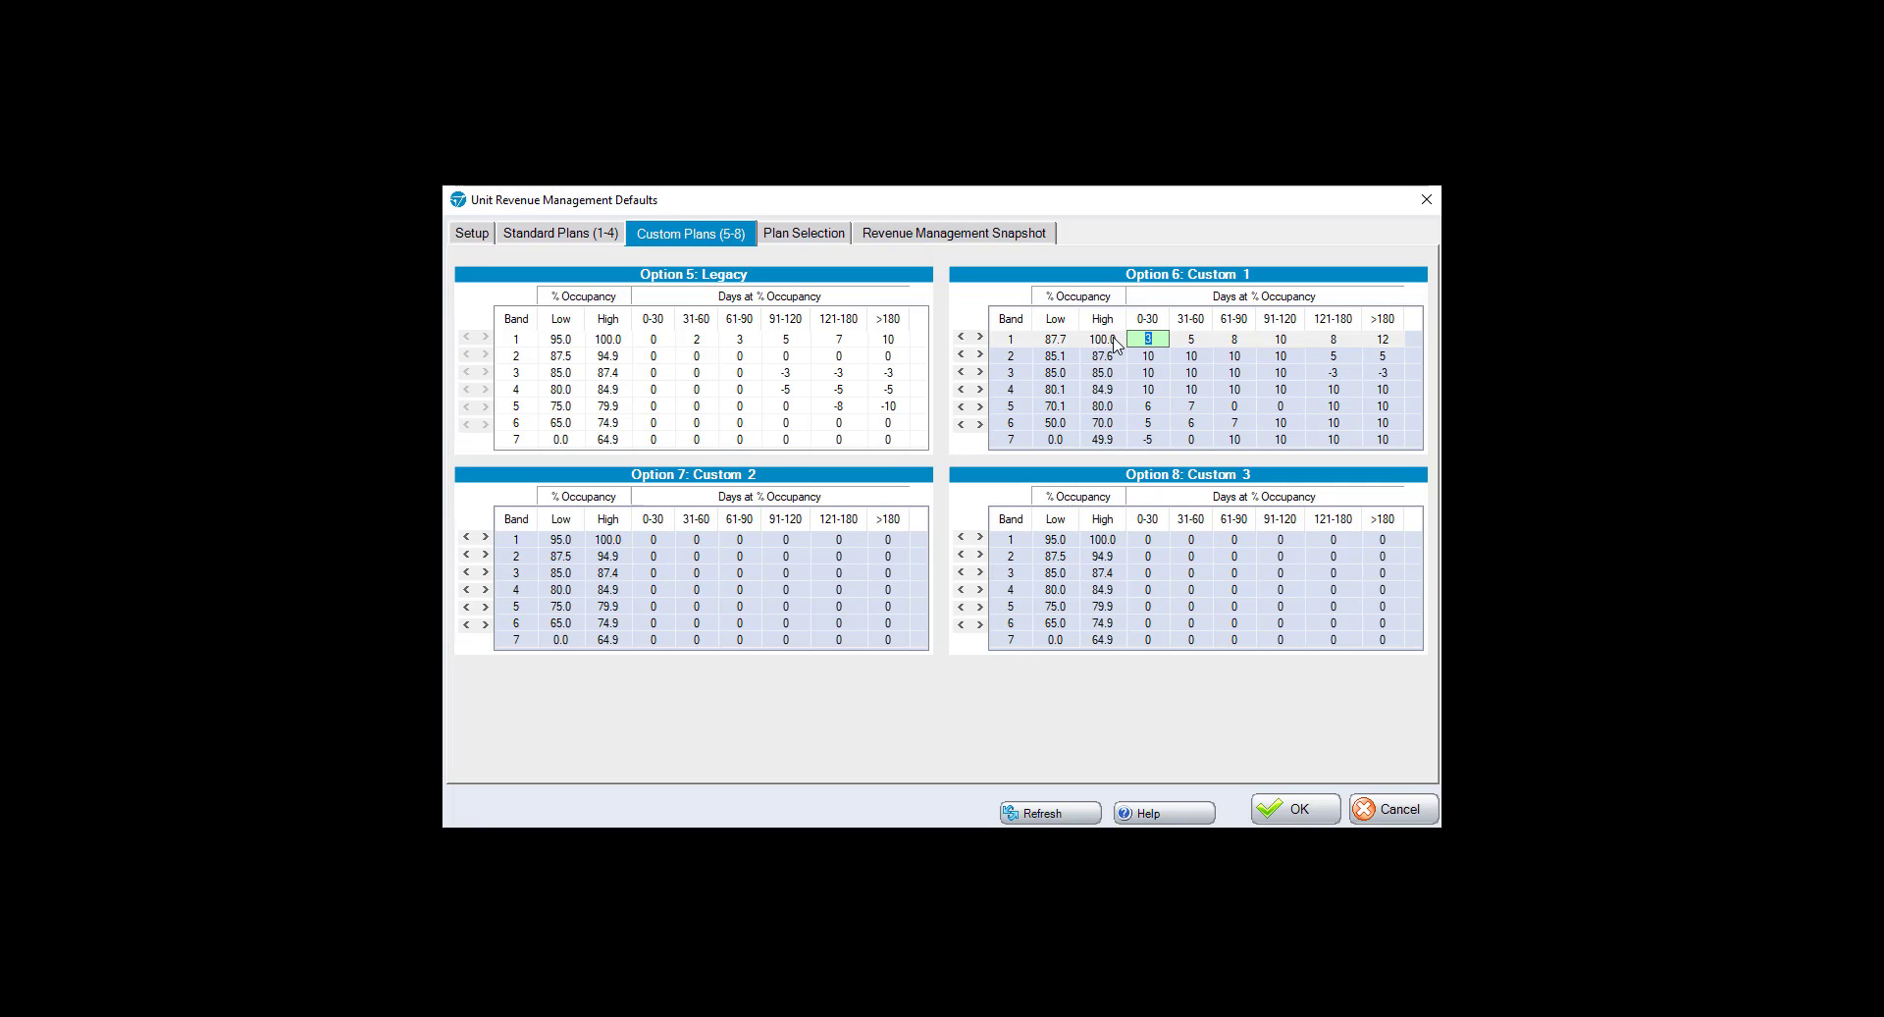
pyautogui.click(1397, 374)
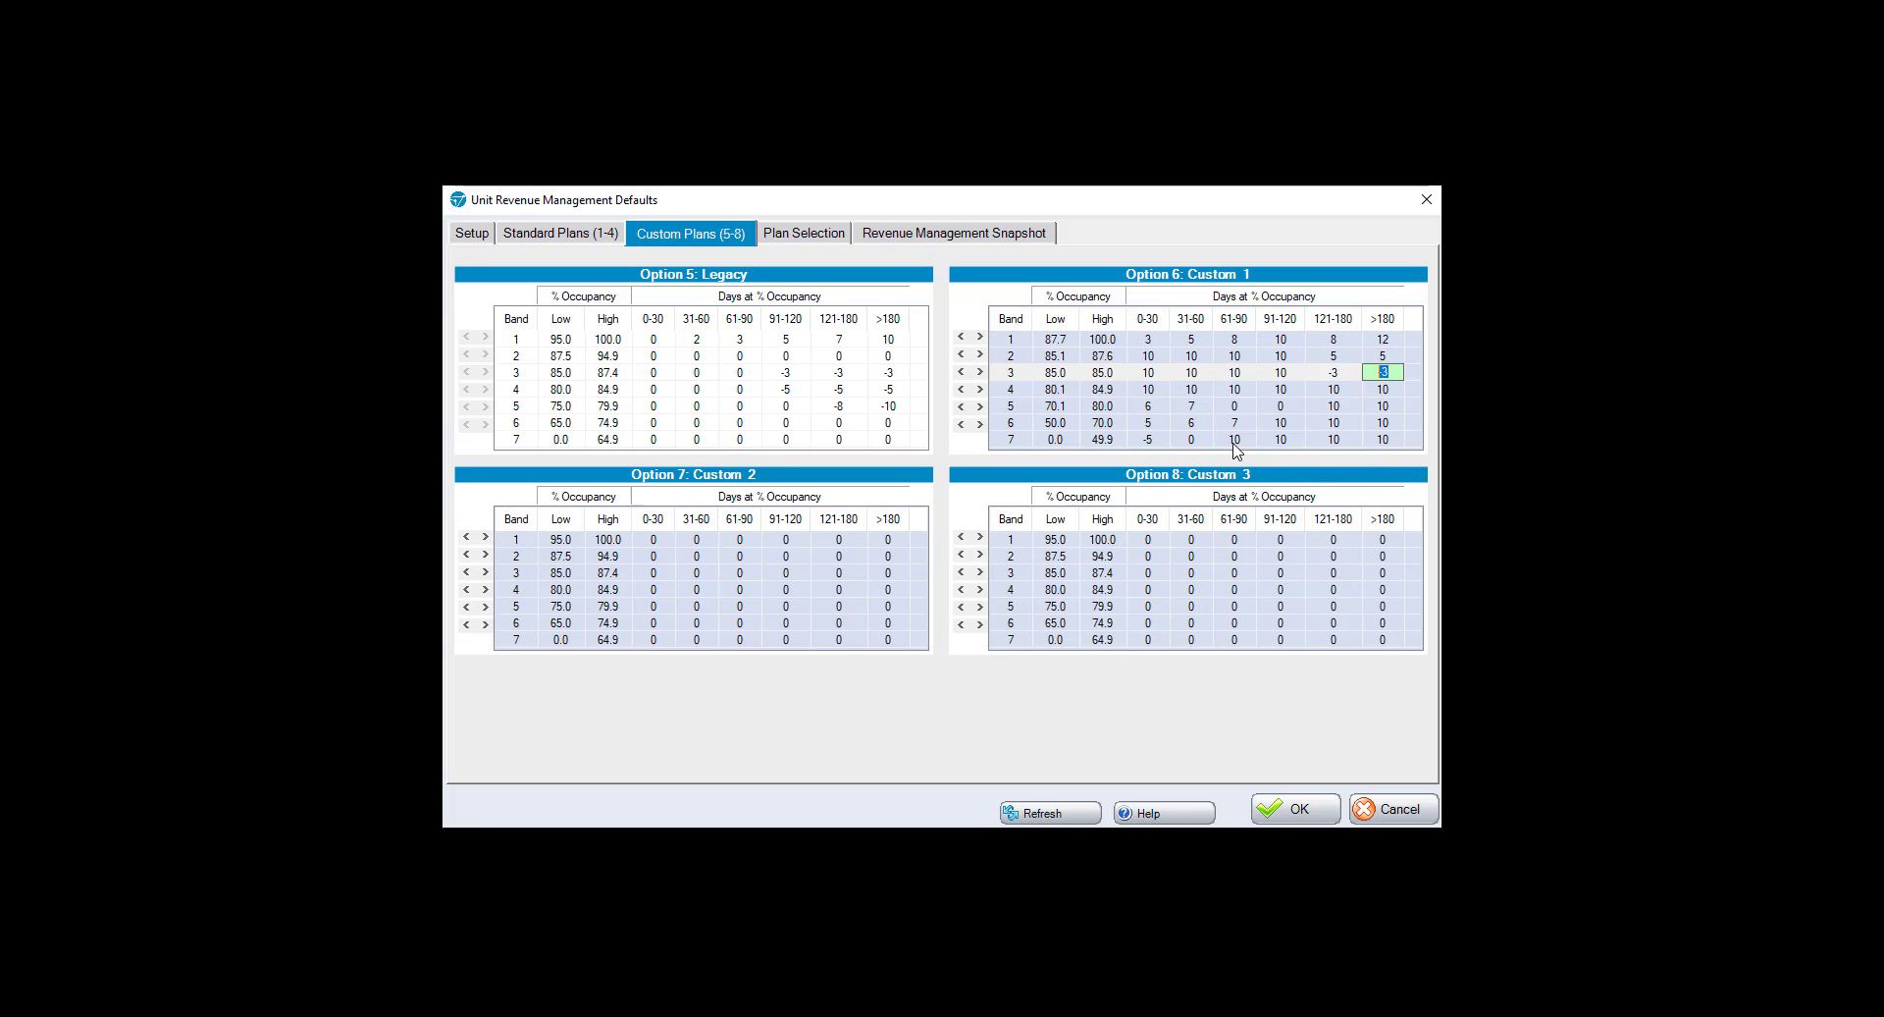
pyautogui.click(1240, 407)
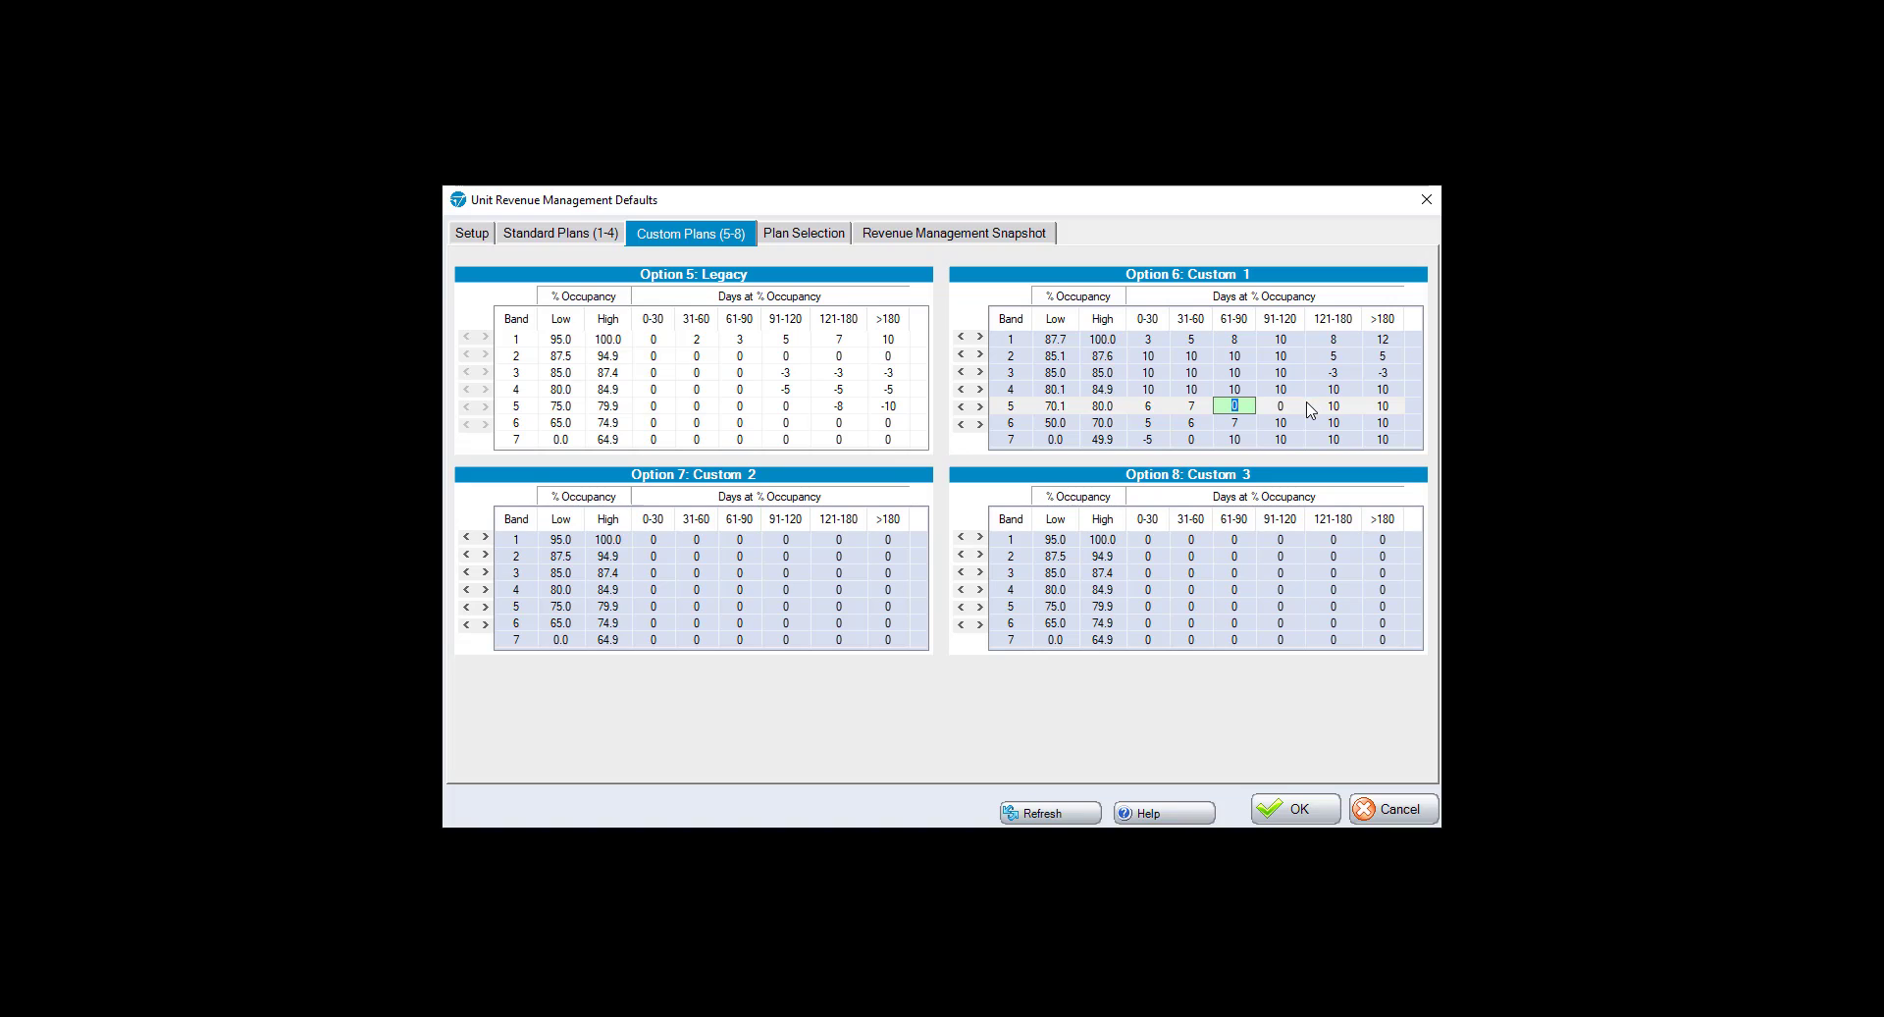
# Switch the plan selection to use monthly plans
pyautogui.click(797, 234)
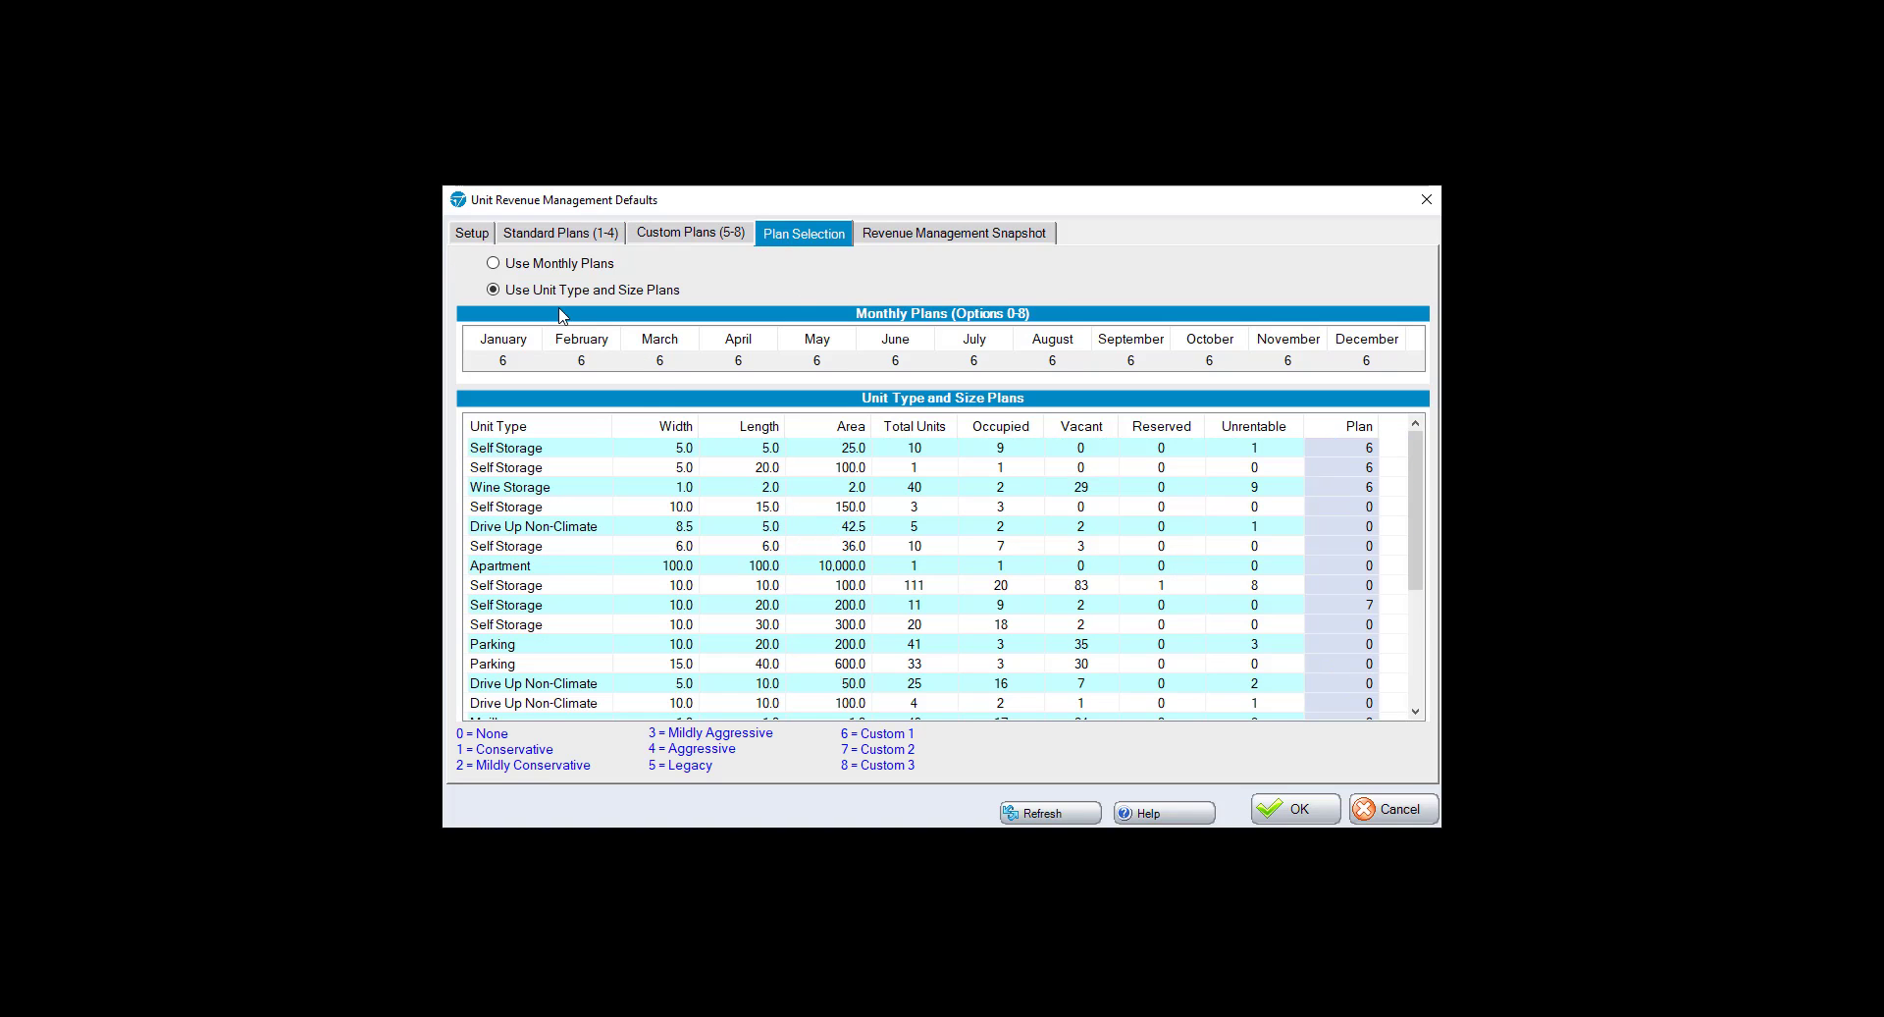
pyautogui.click(579, 233)
pyautogui.click(692, 234)
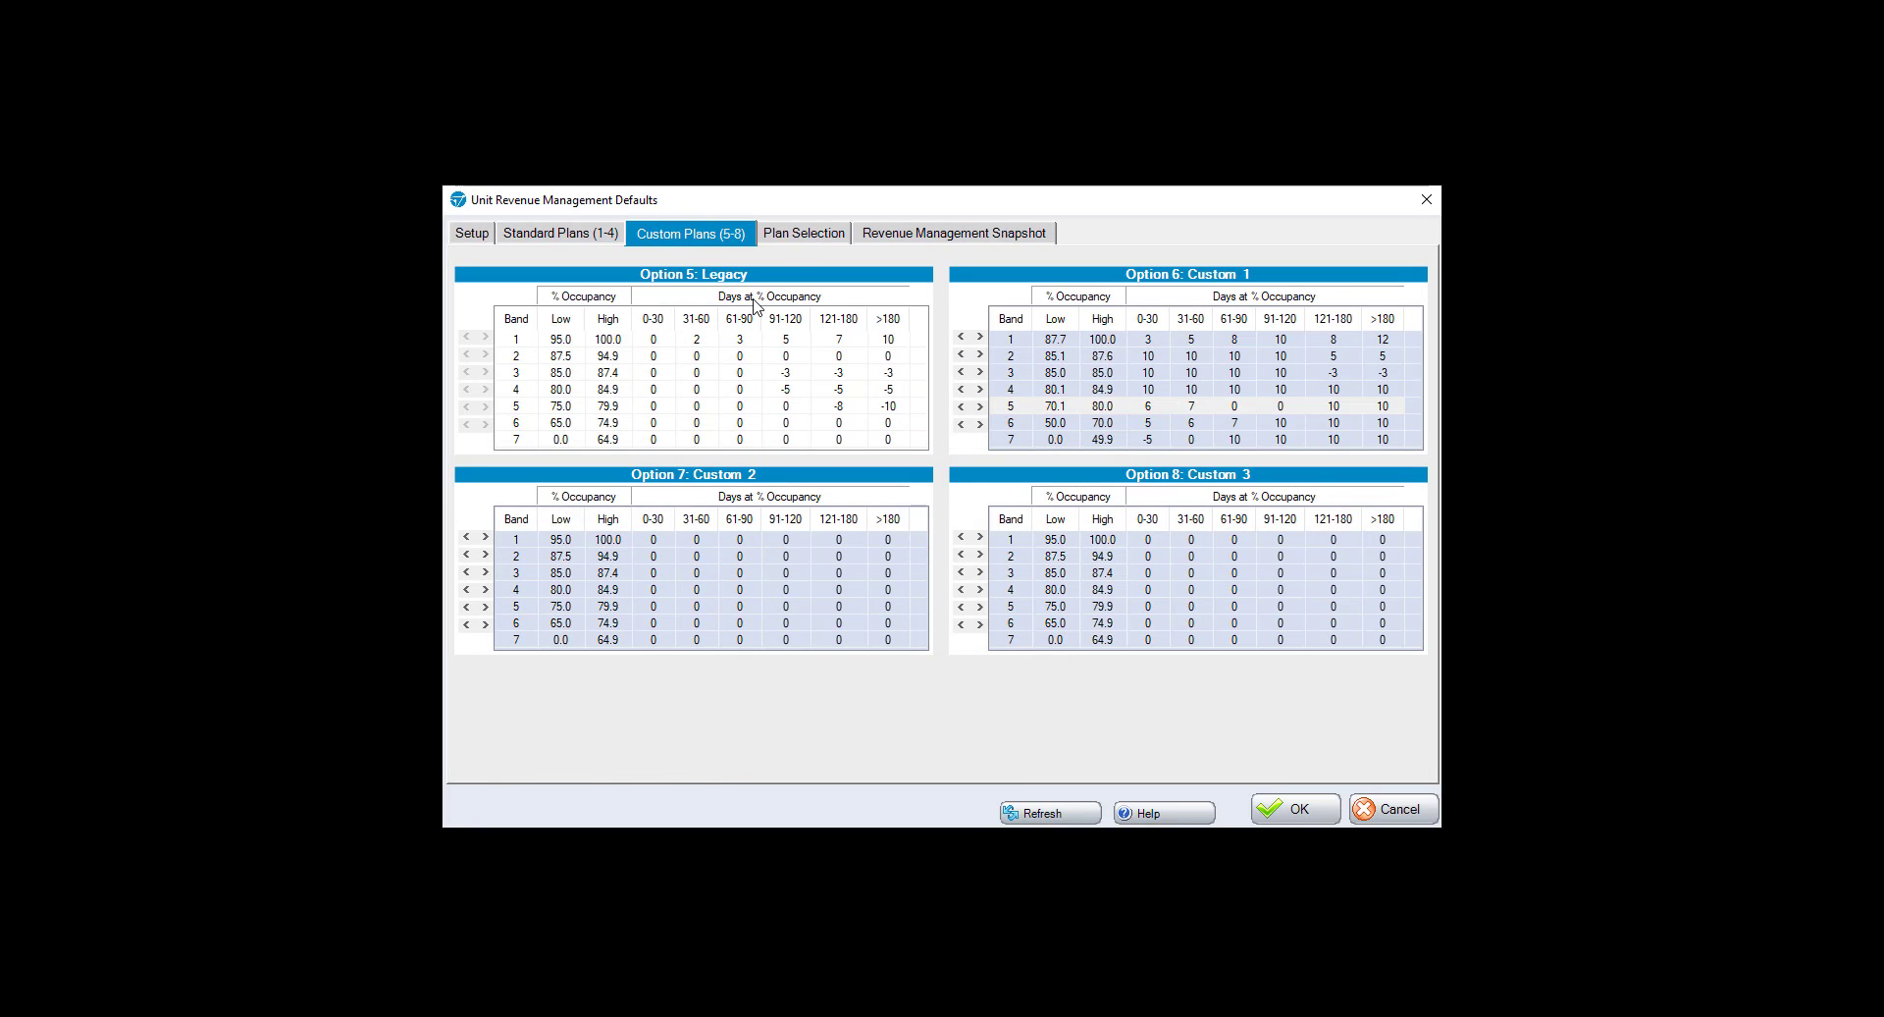
pyautogui.click(800, 239)
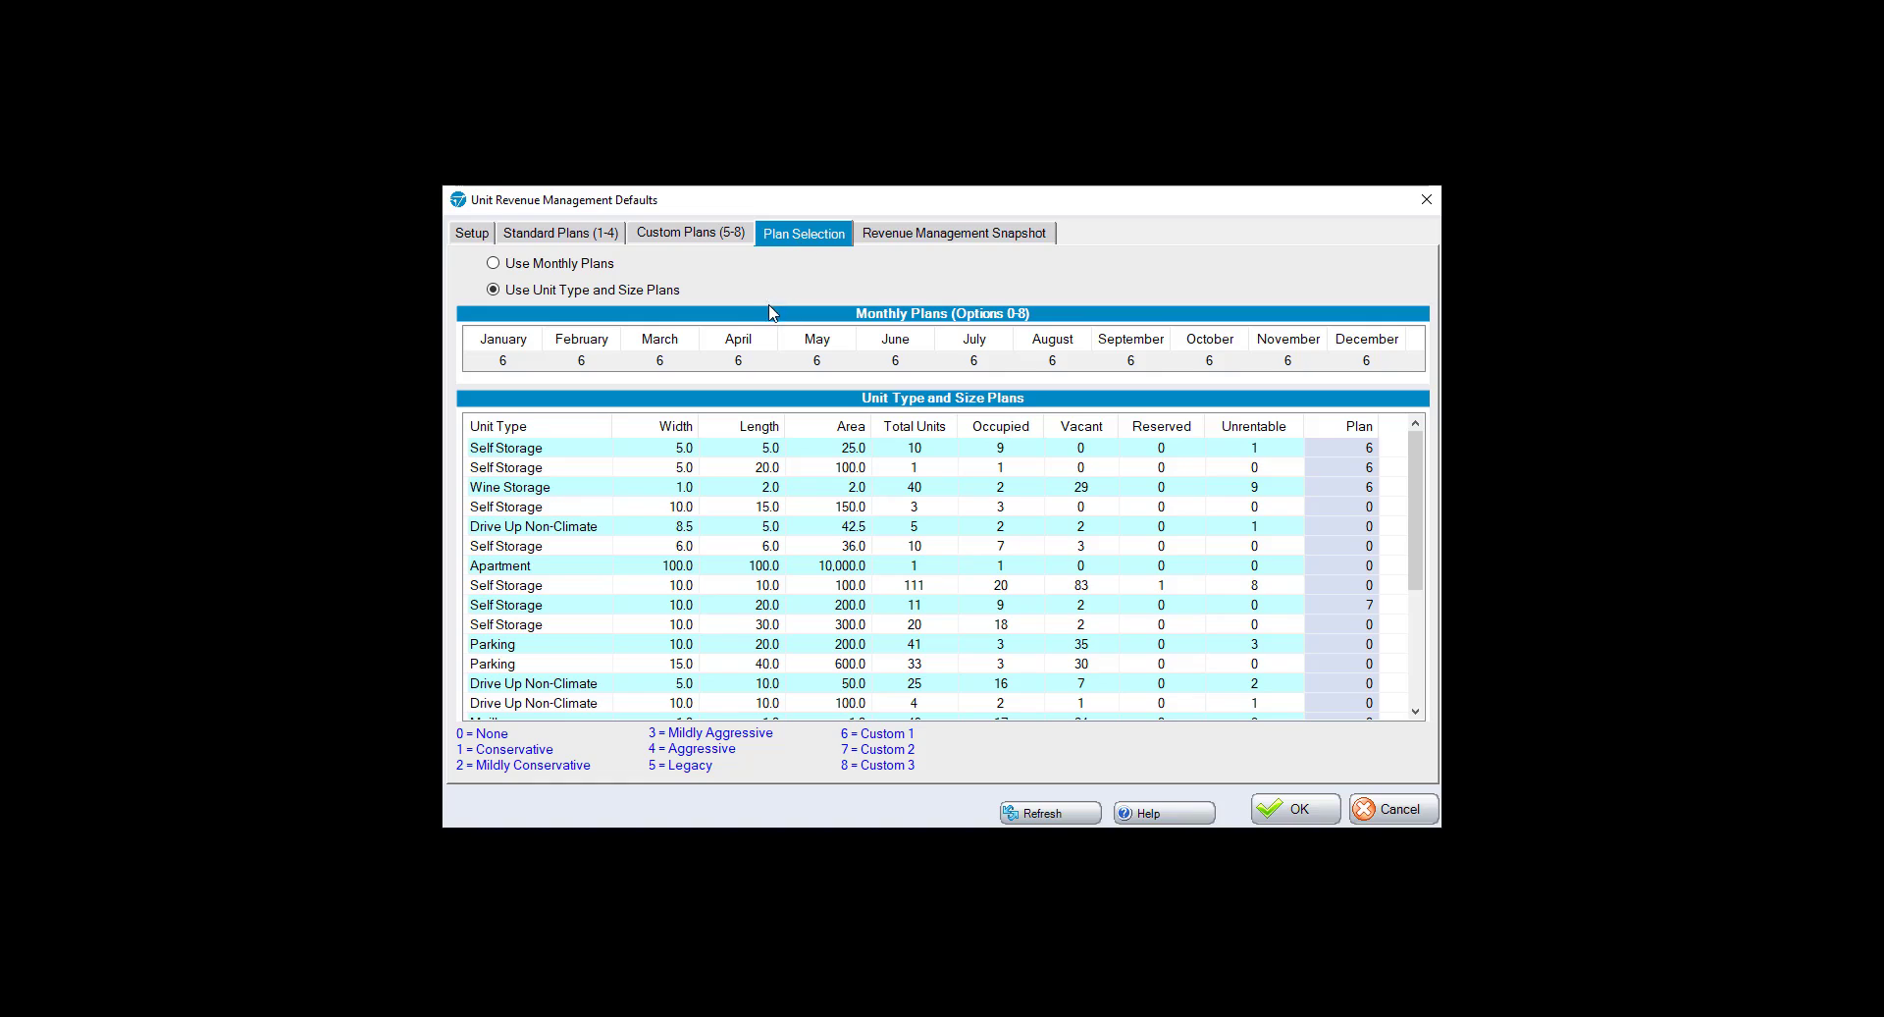
pyautogui.click(495, 264)
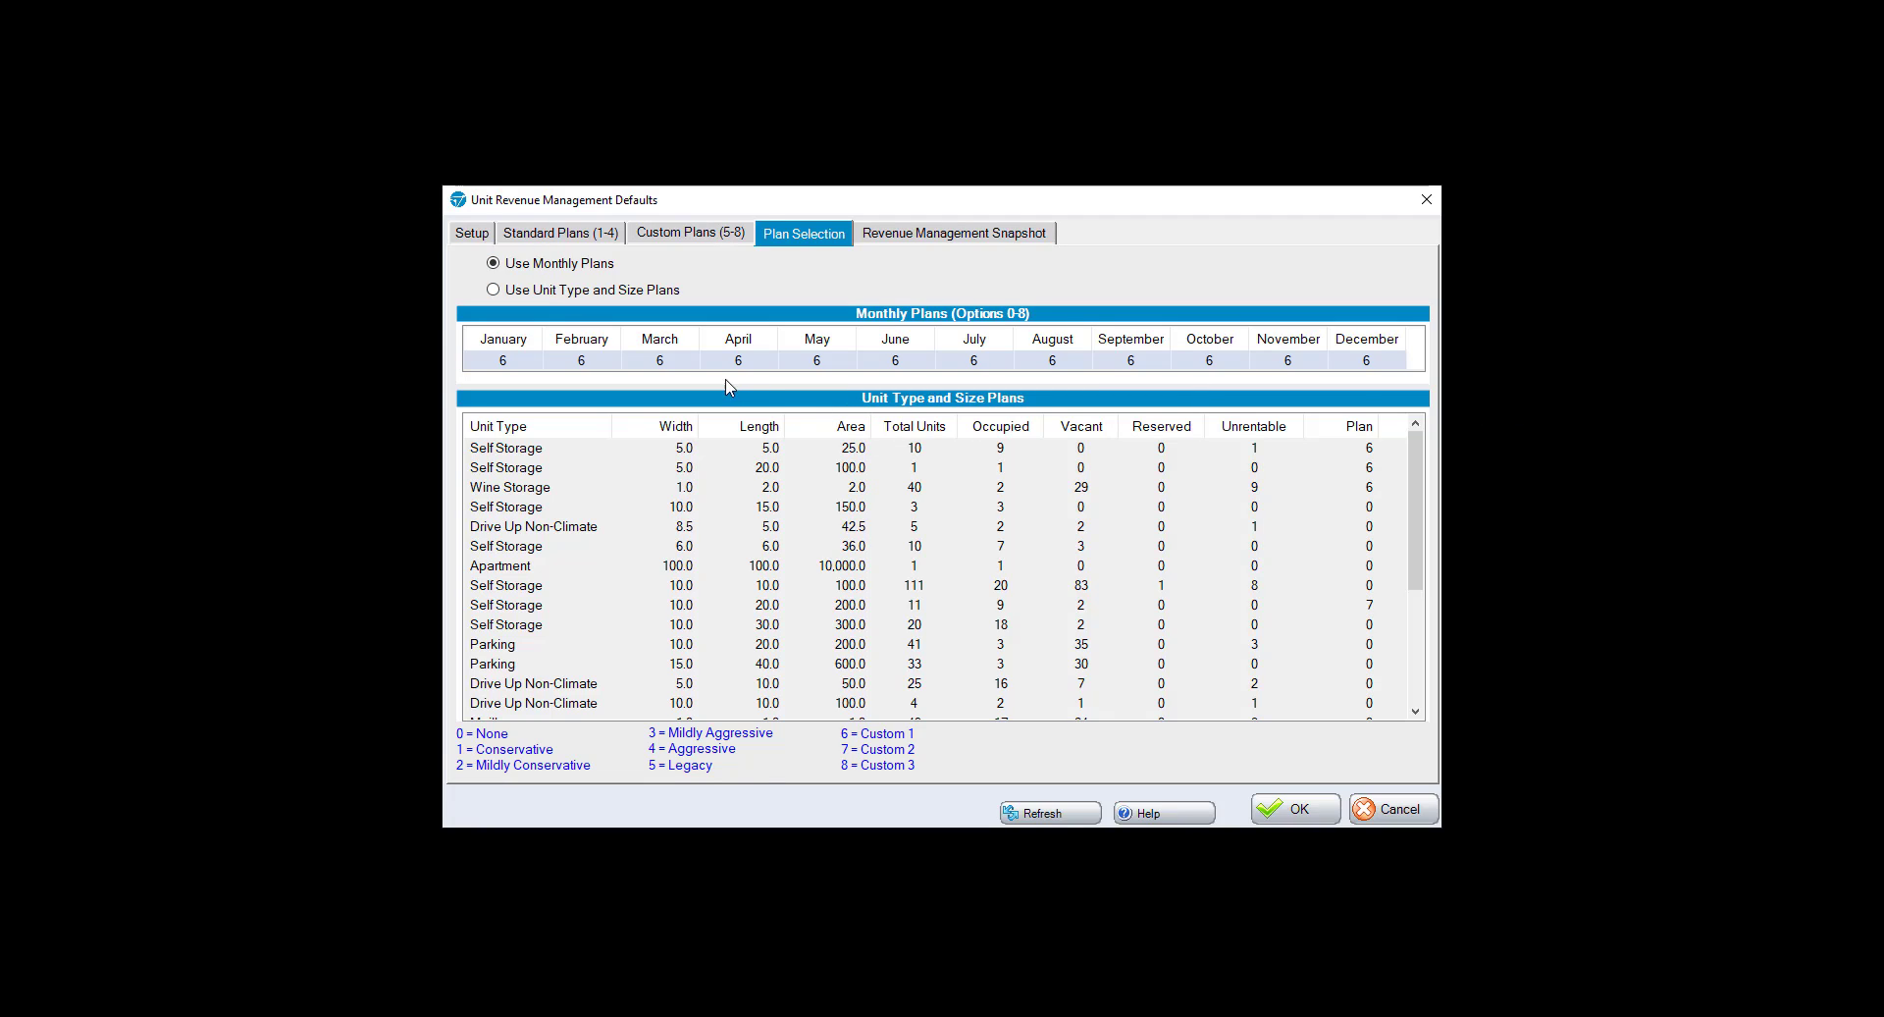
# Check the custom plans and assign plan 7 (Custom 2) to August
pyautogui.click(713, 238)
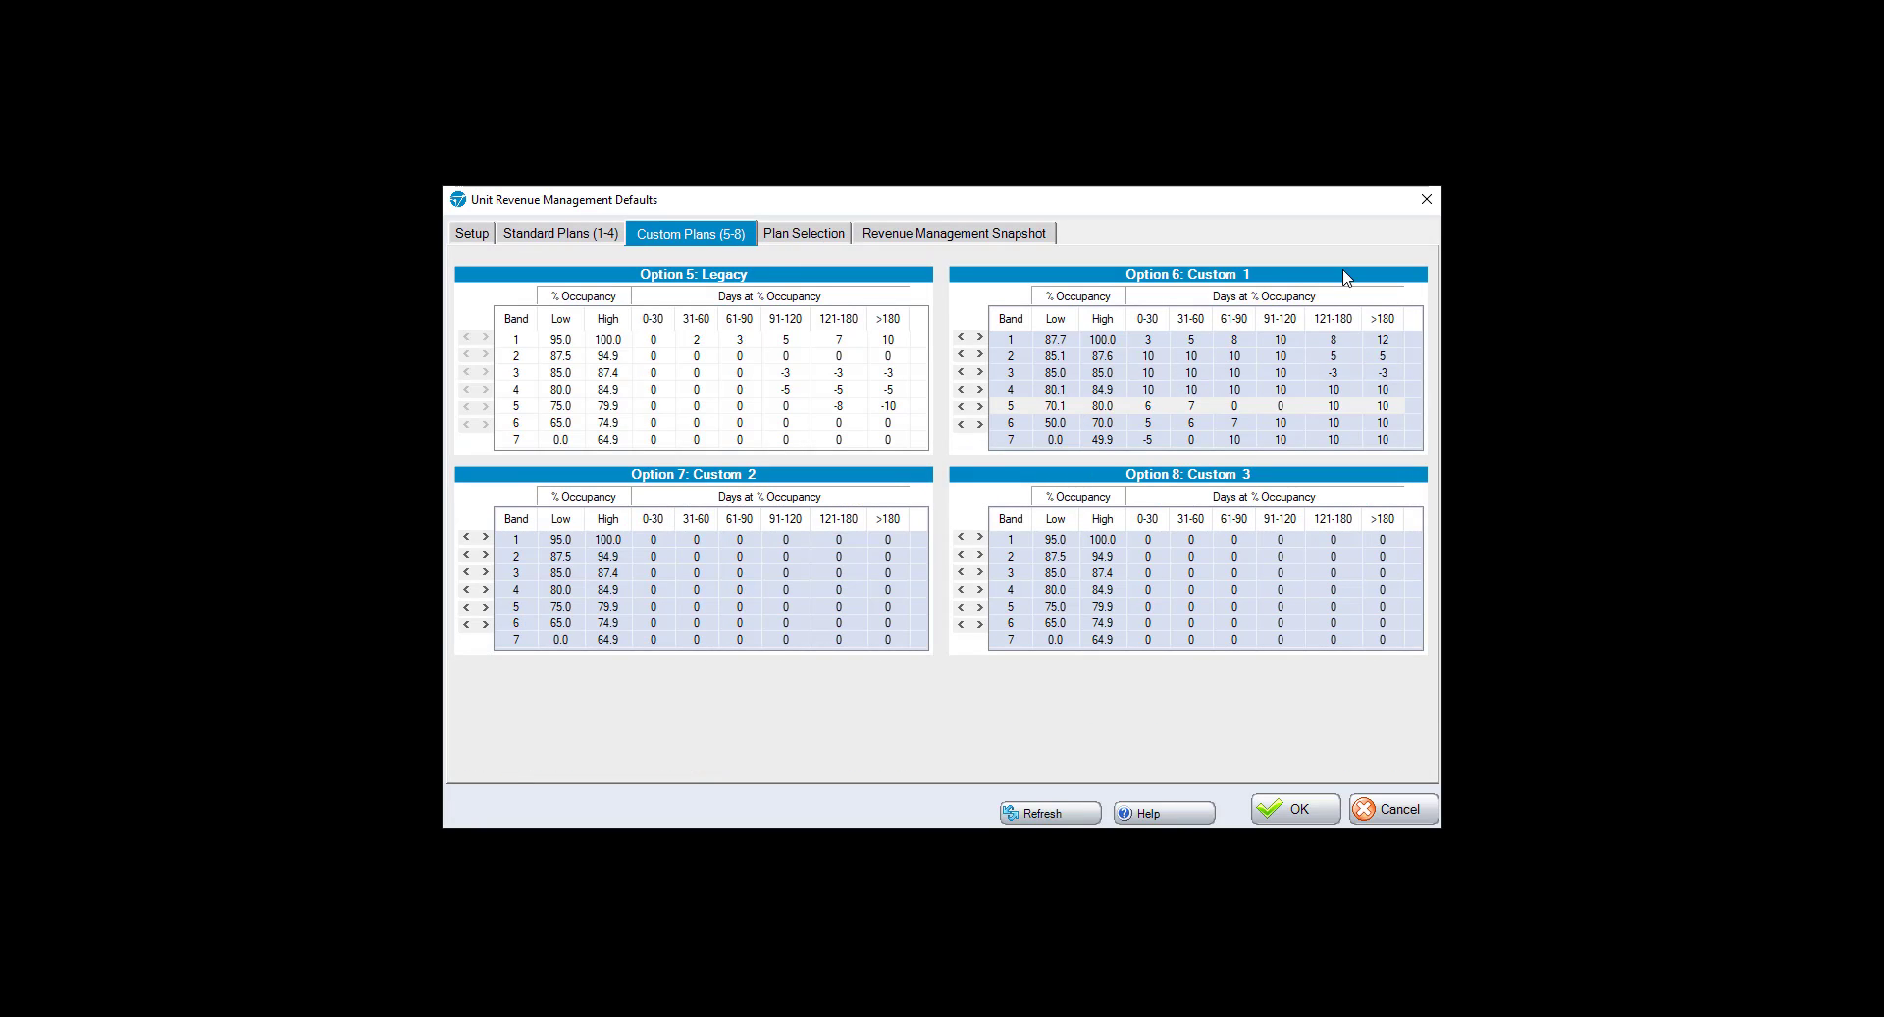
pyautogui.click(818, 233)
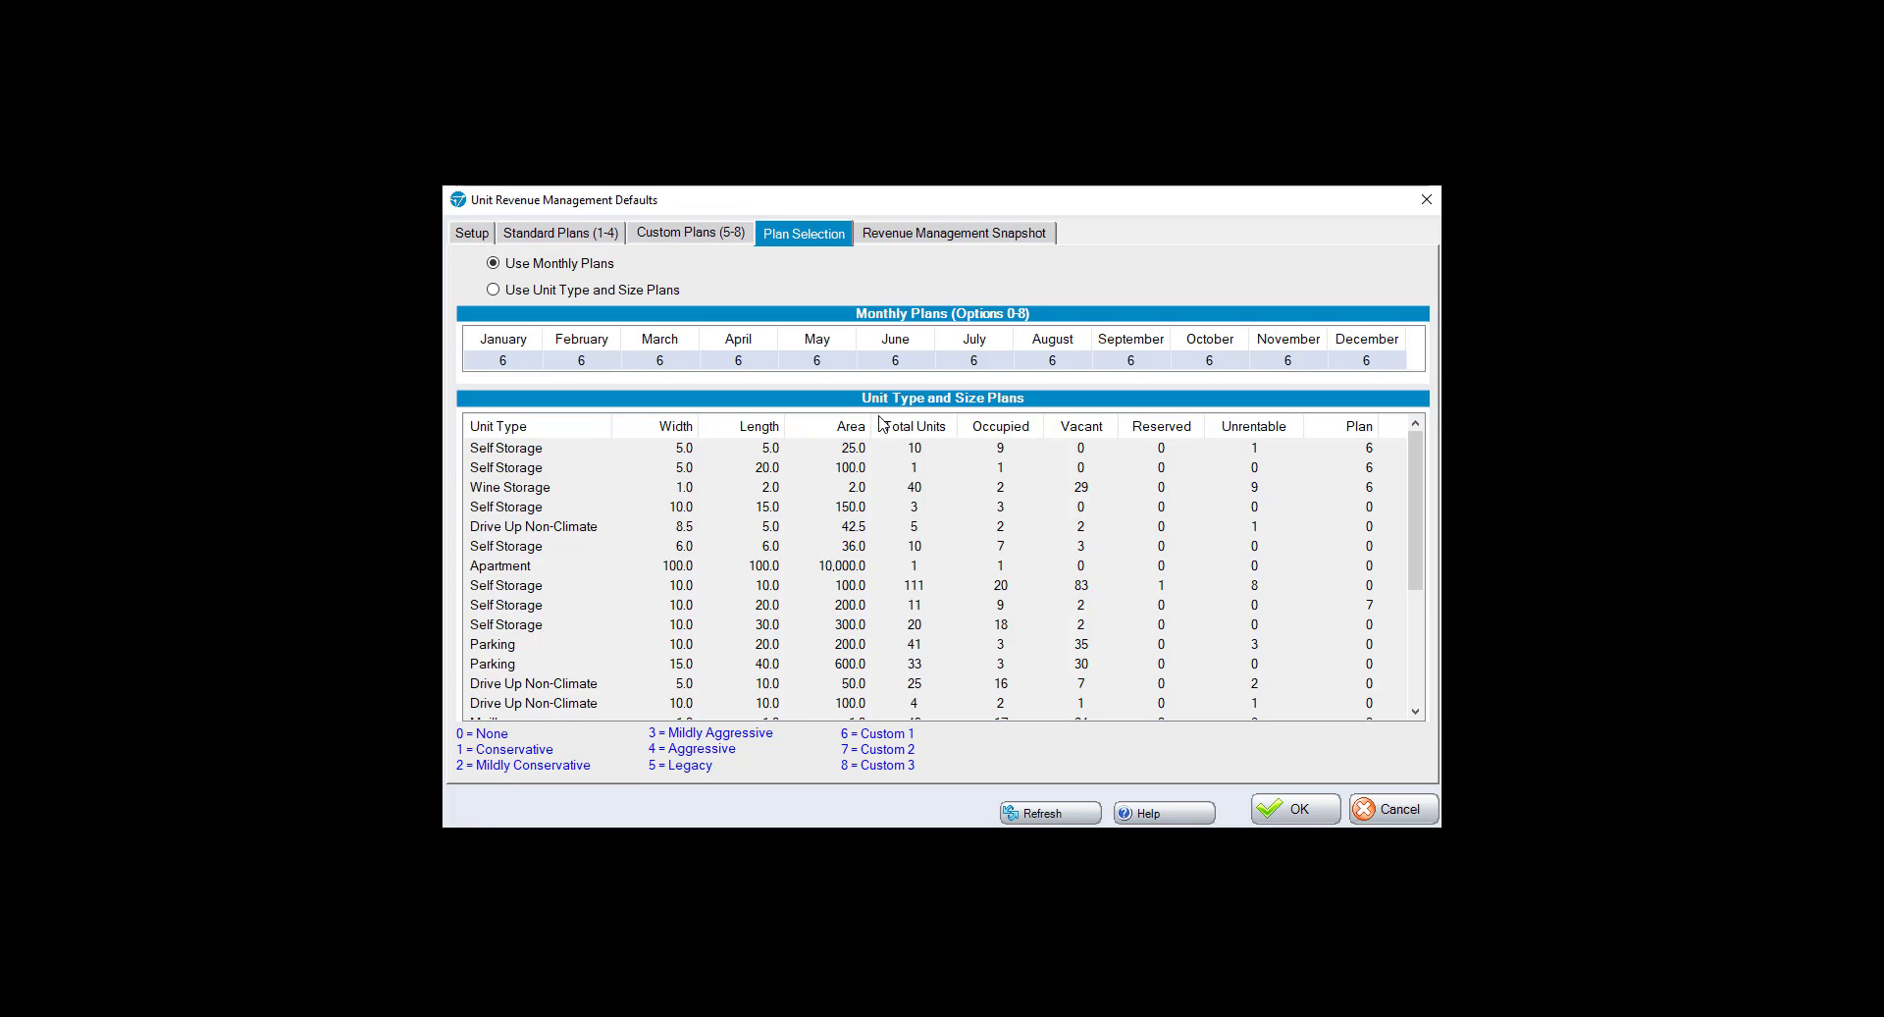
pyautogui.click(1060, 358)
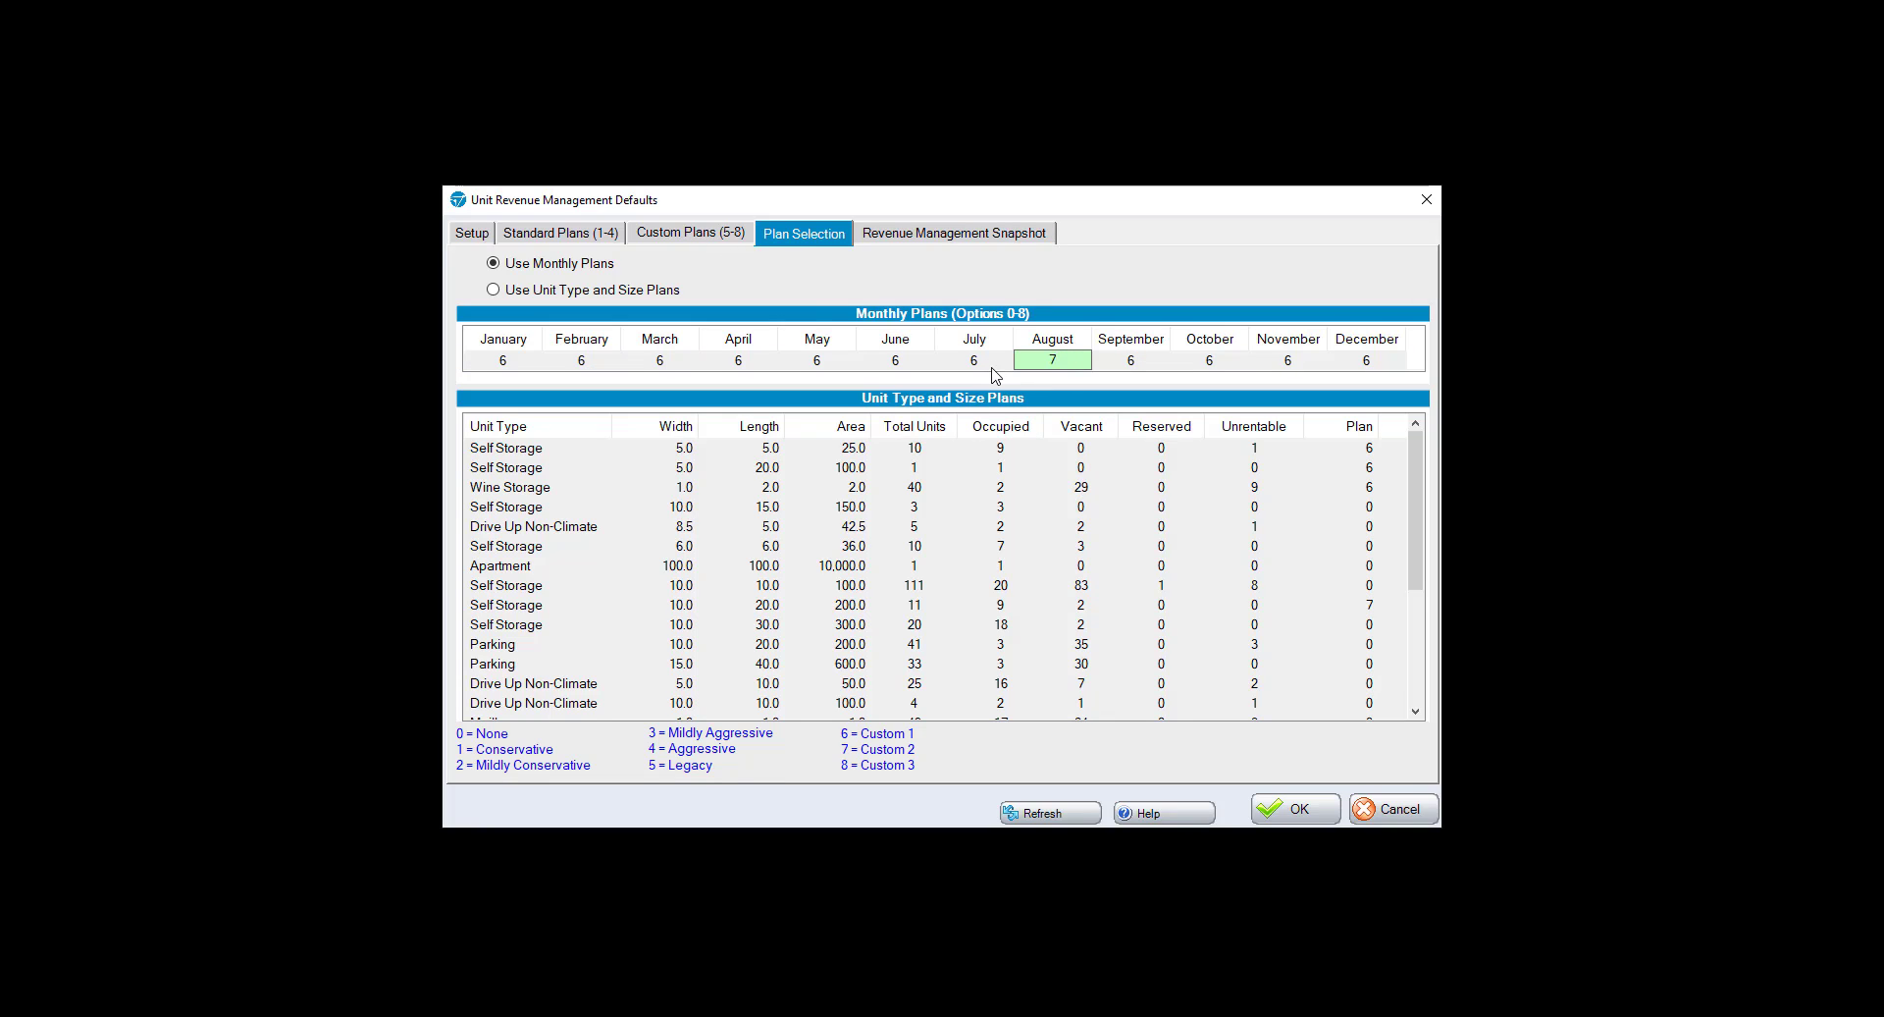
# Look over the custom plans again and assign plan 1 (Conservative) to April
pyautogui.click(687, 233)
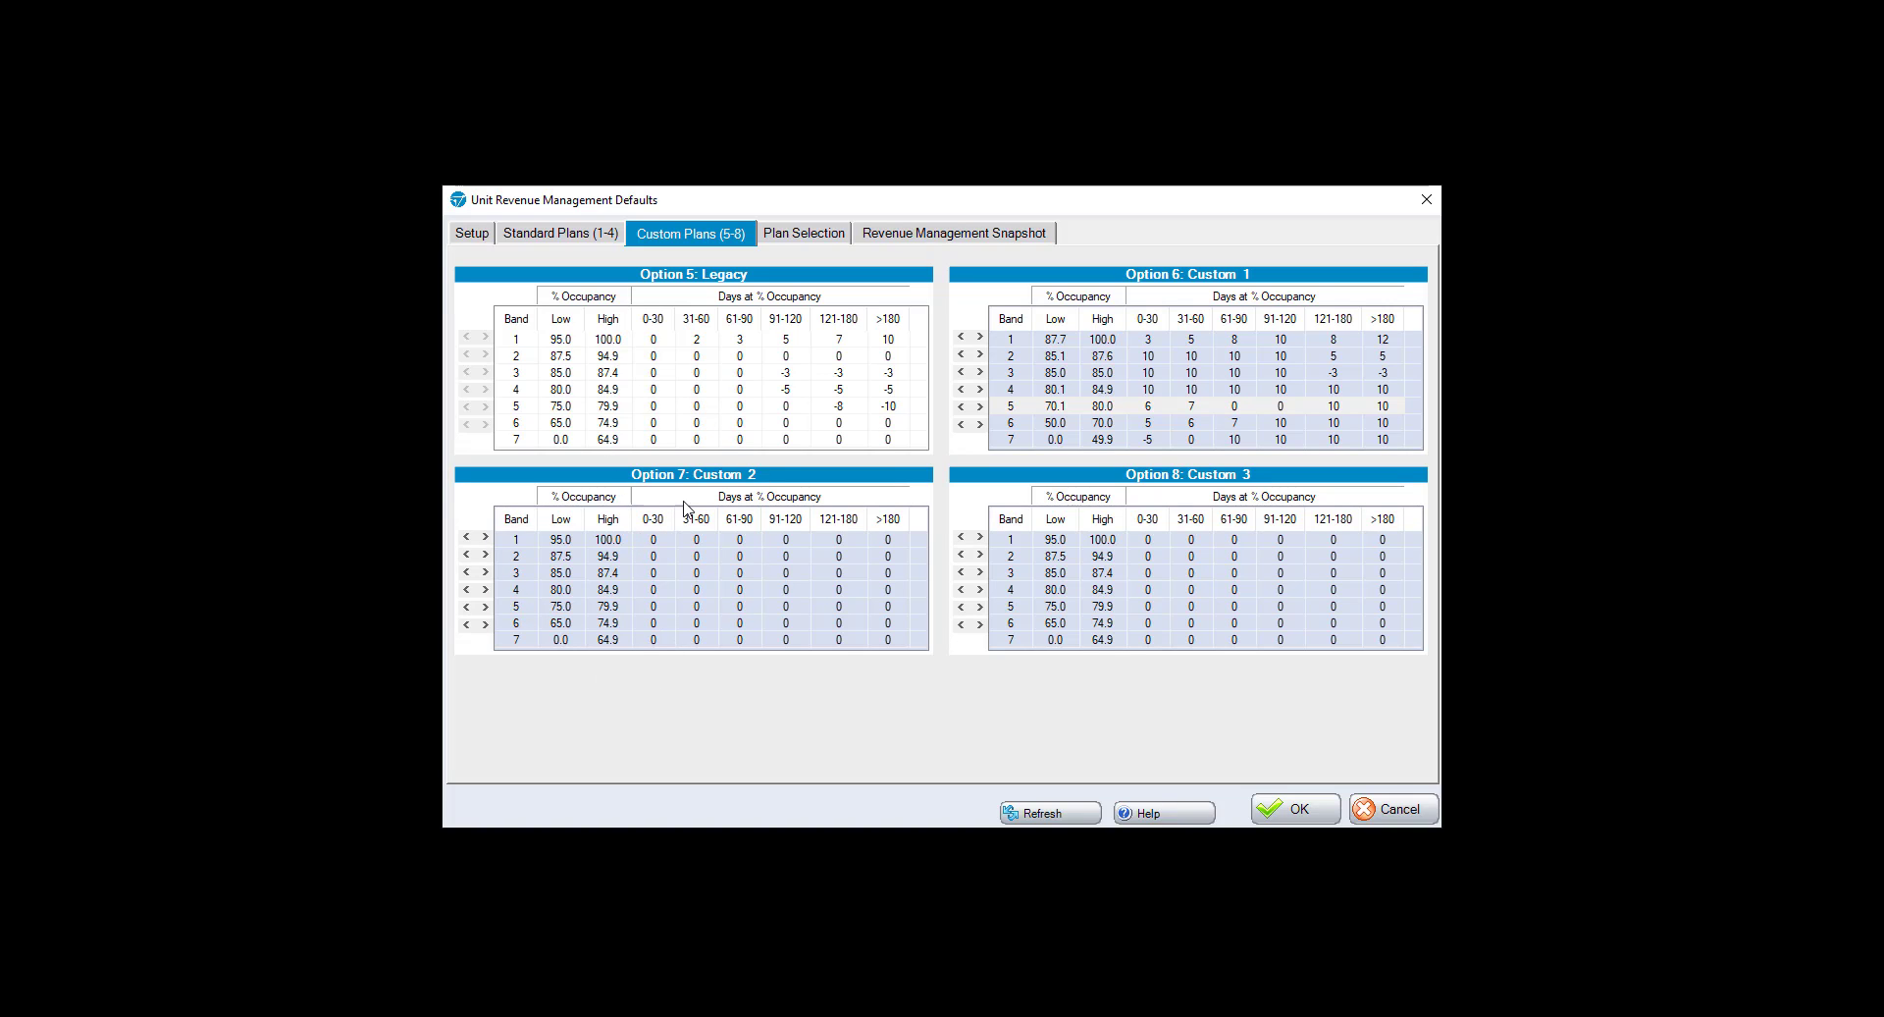
pyautogui.click(830, 234)
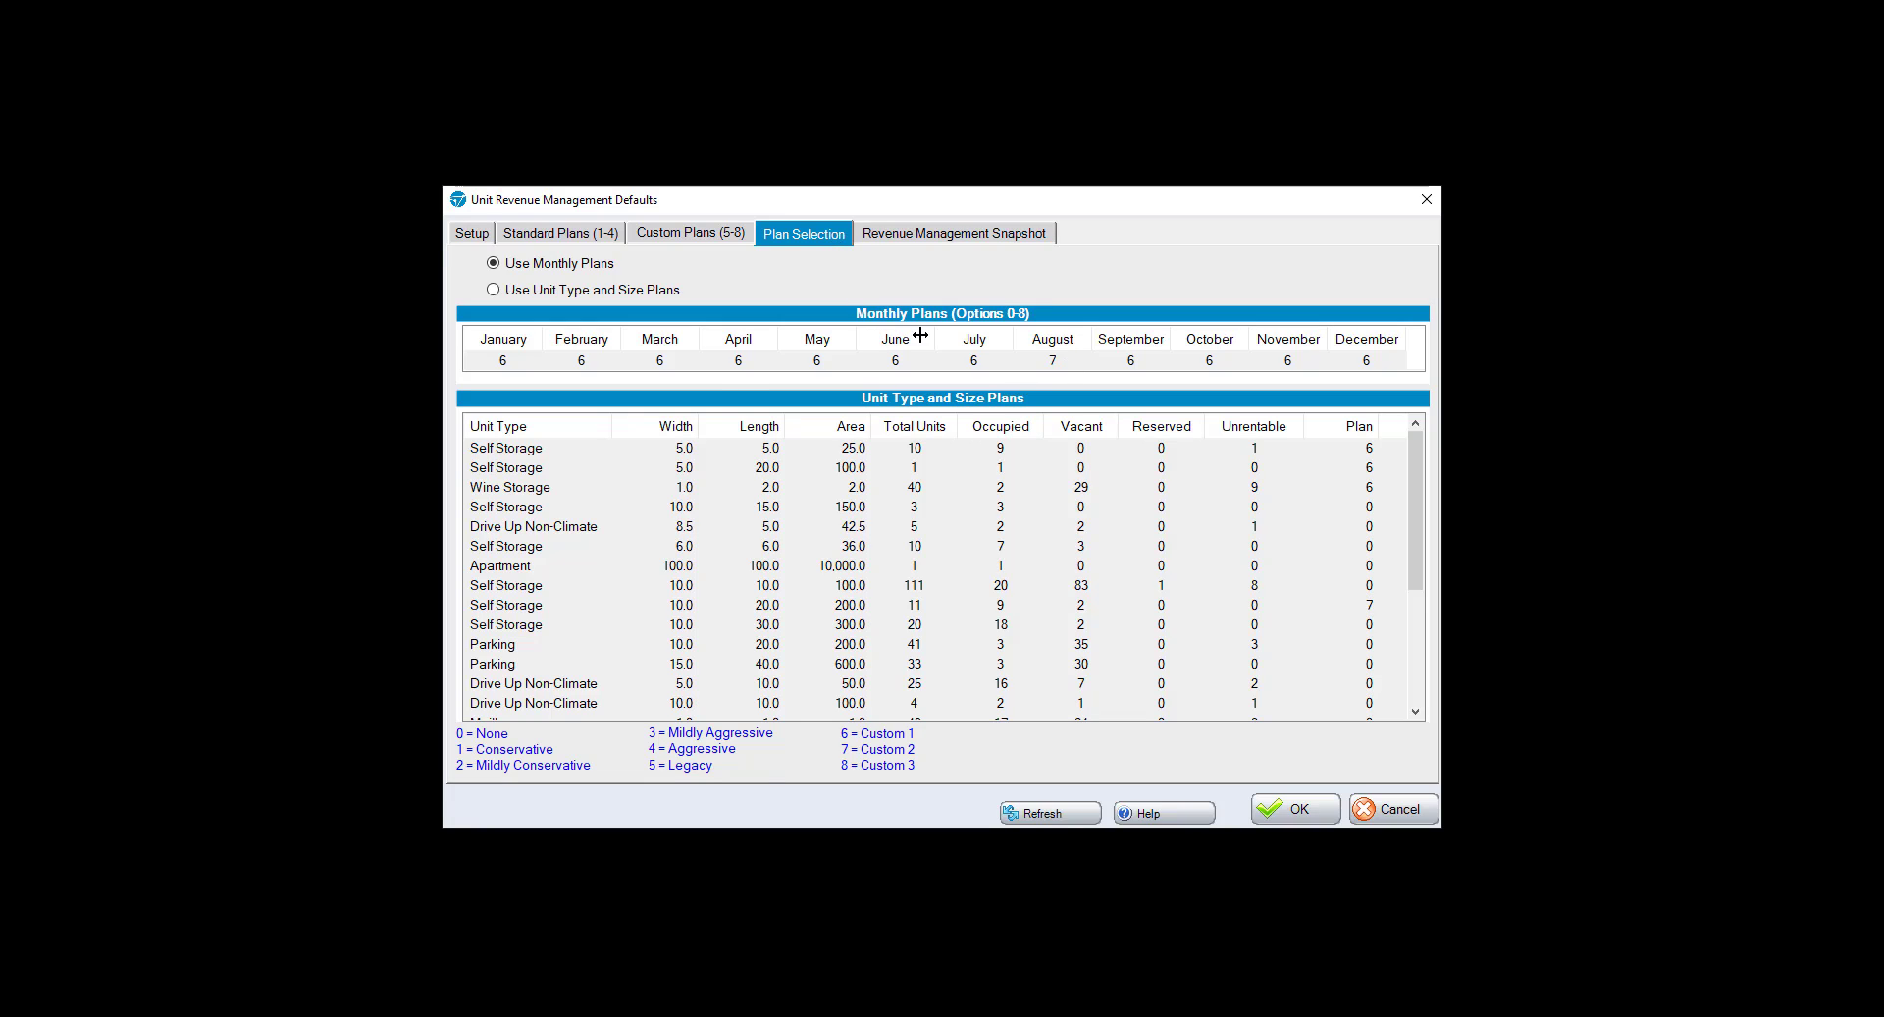
pyautogui.click(741, 369)
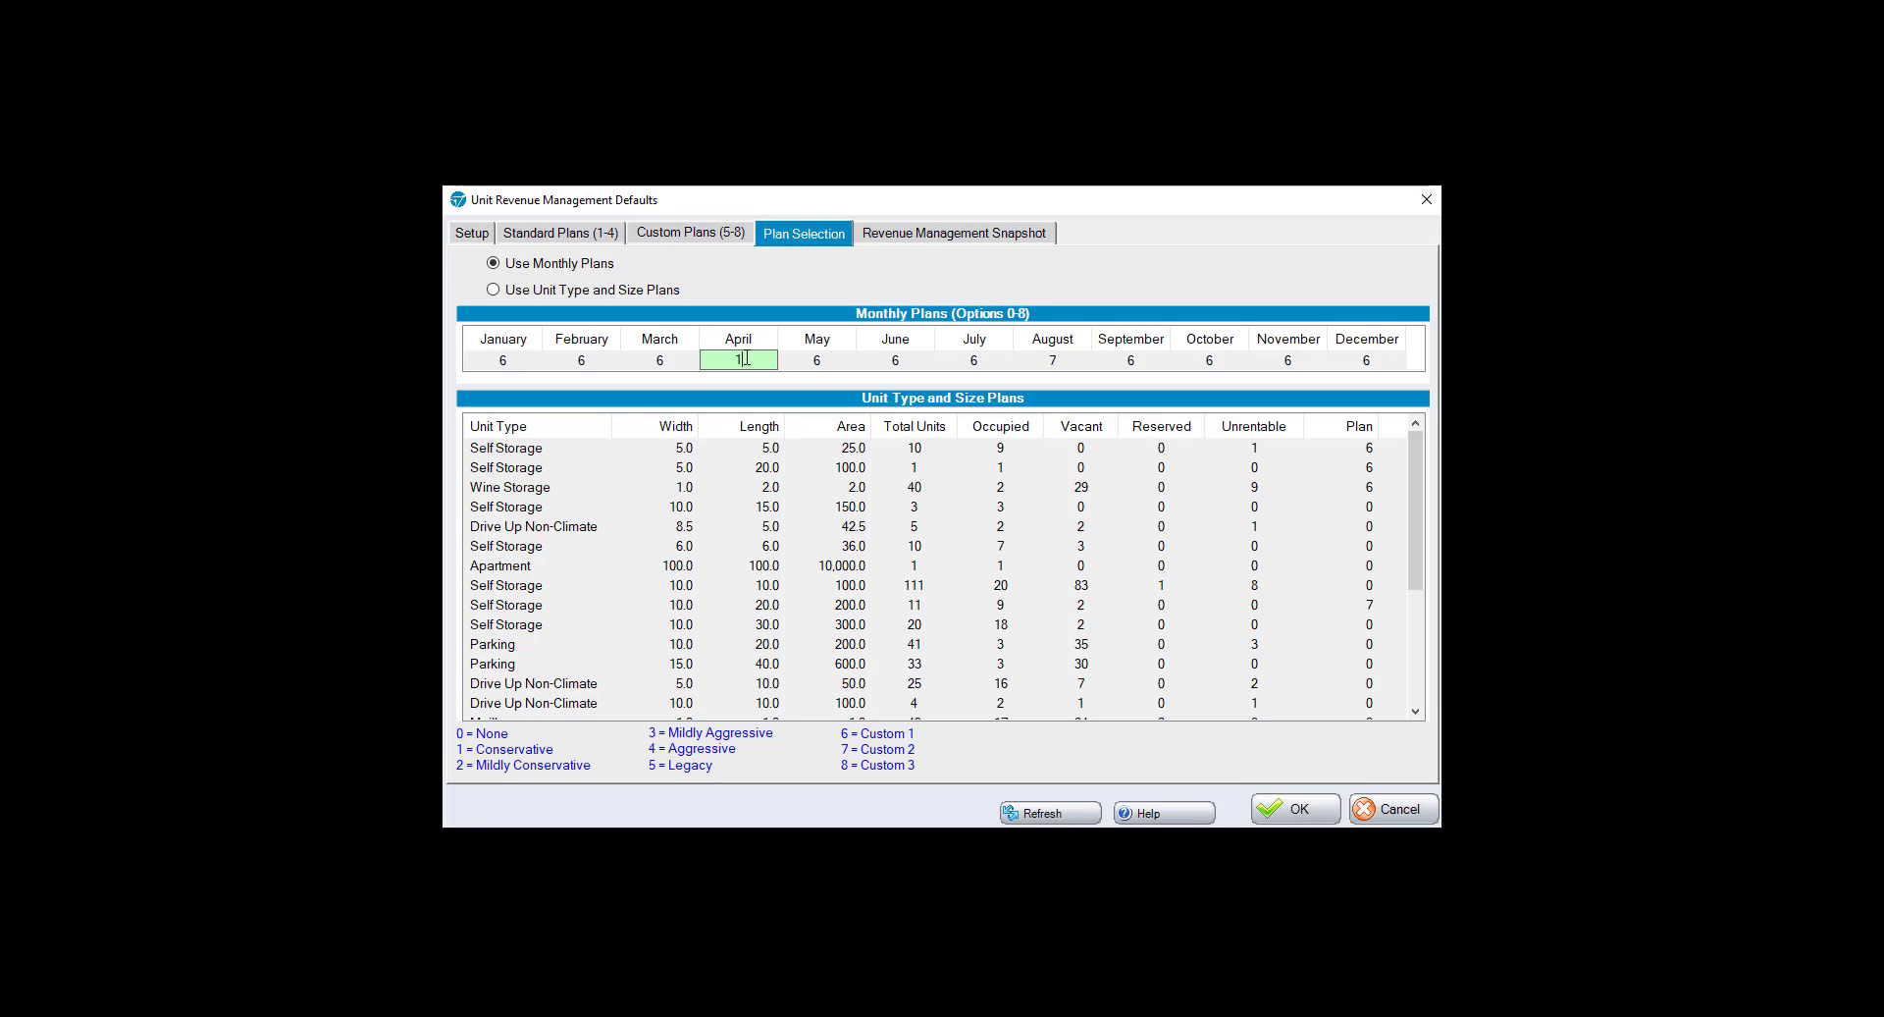
# Review the monthly plan assignments from January through May
pyautogui.click(809, 361)
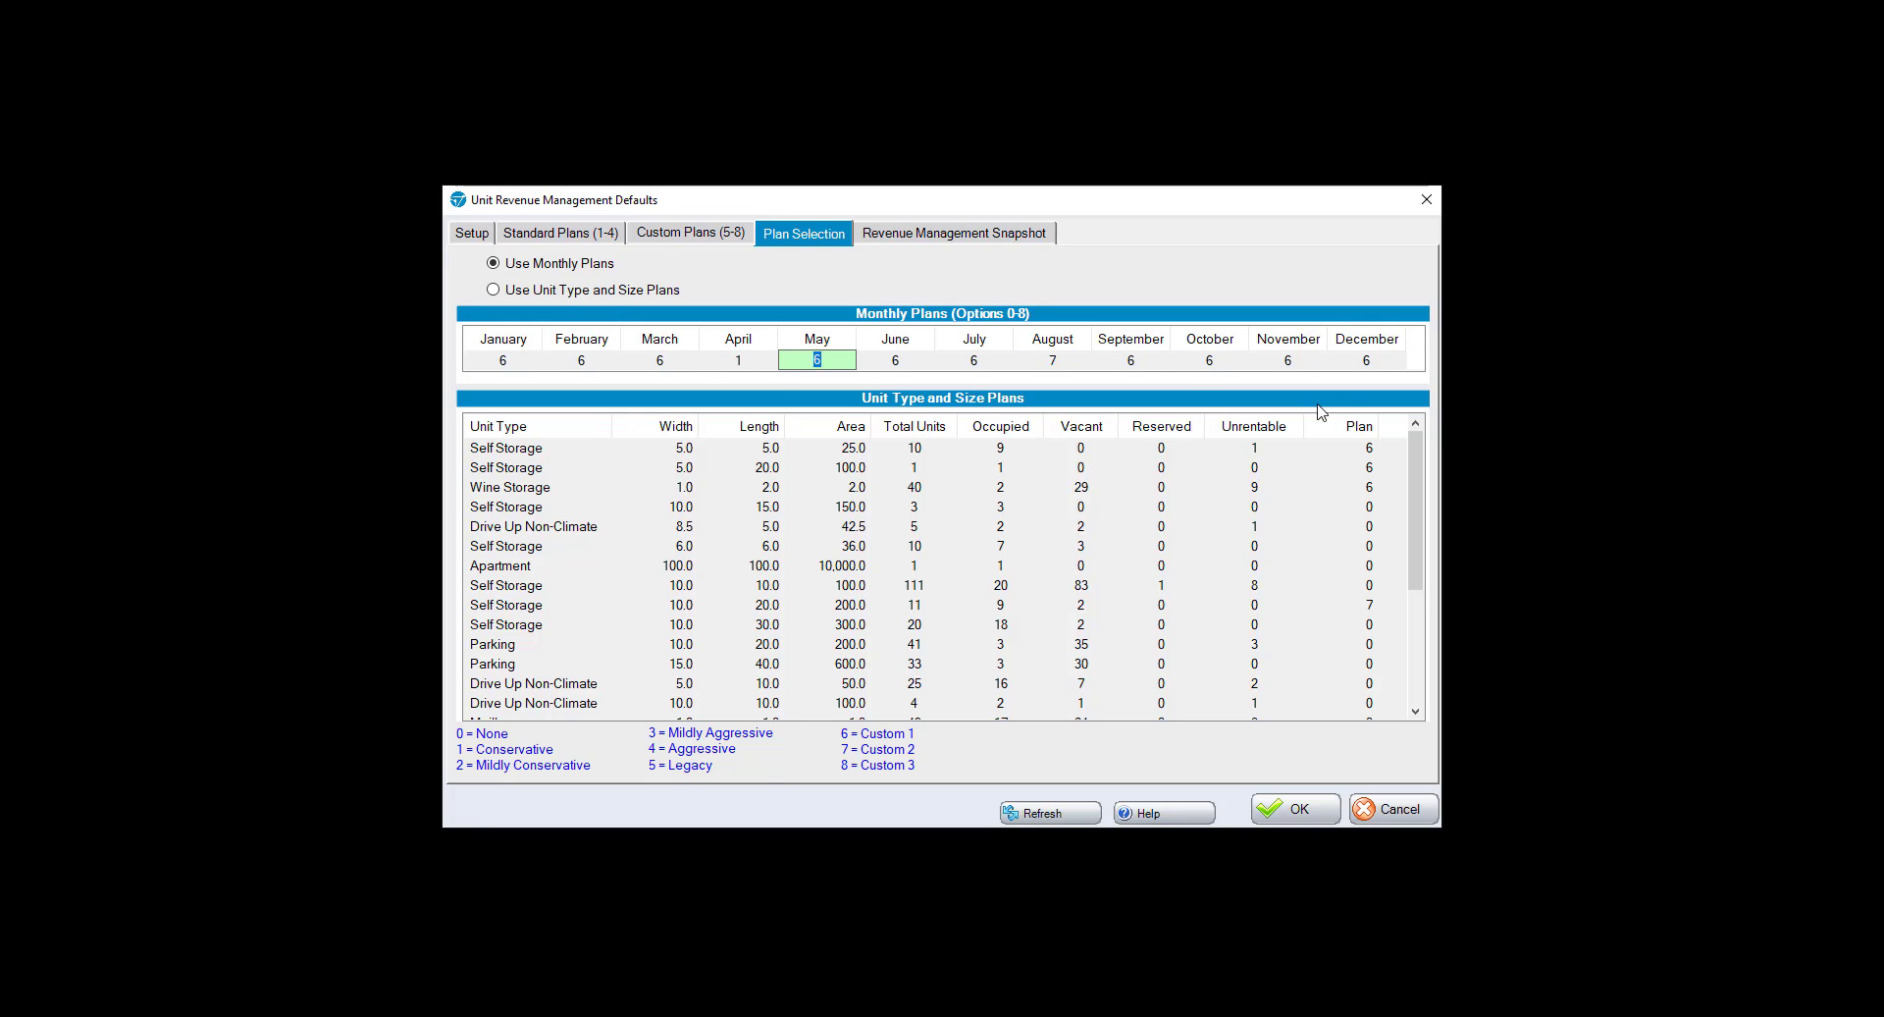
pyautogui.press('Return')
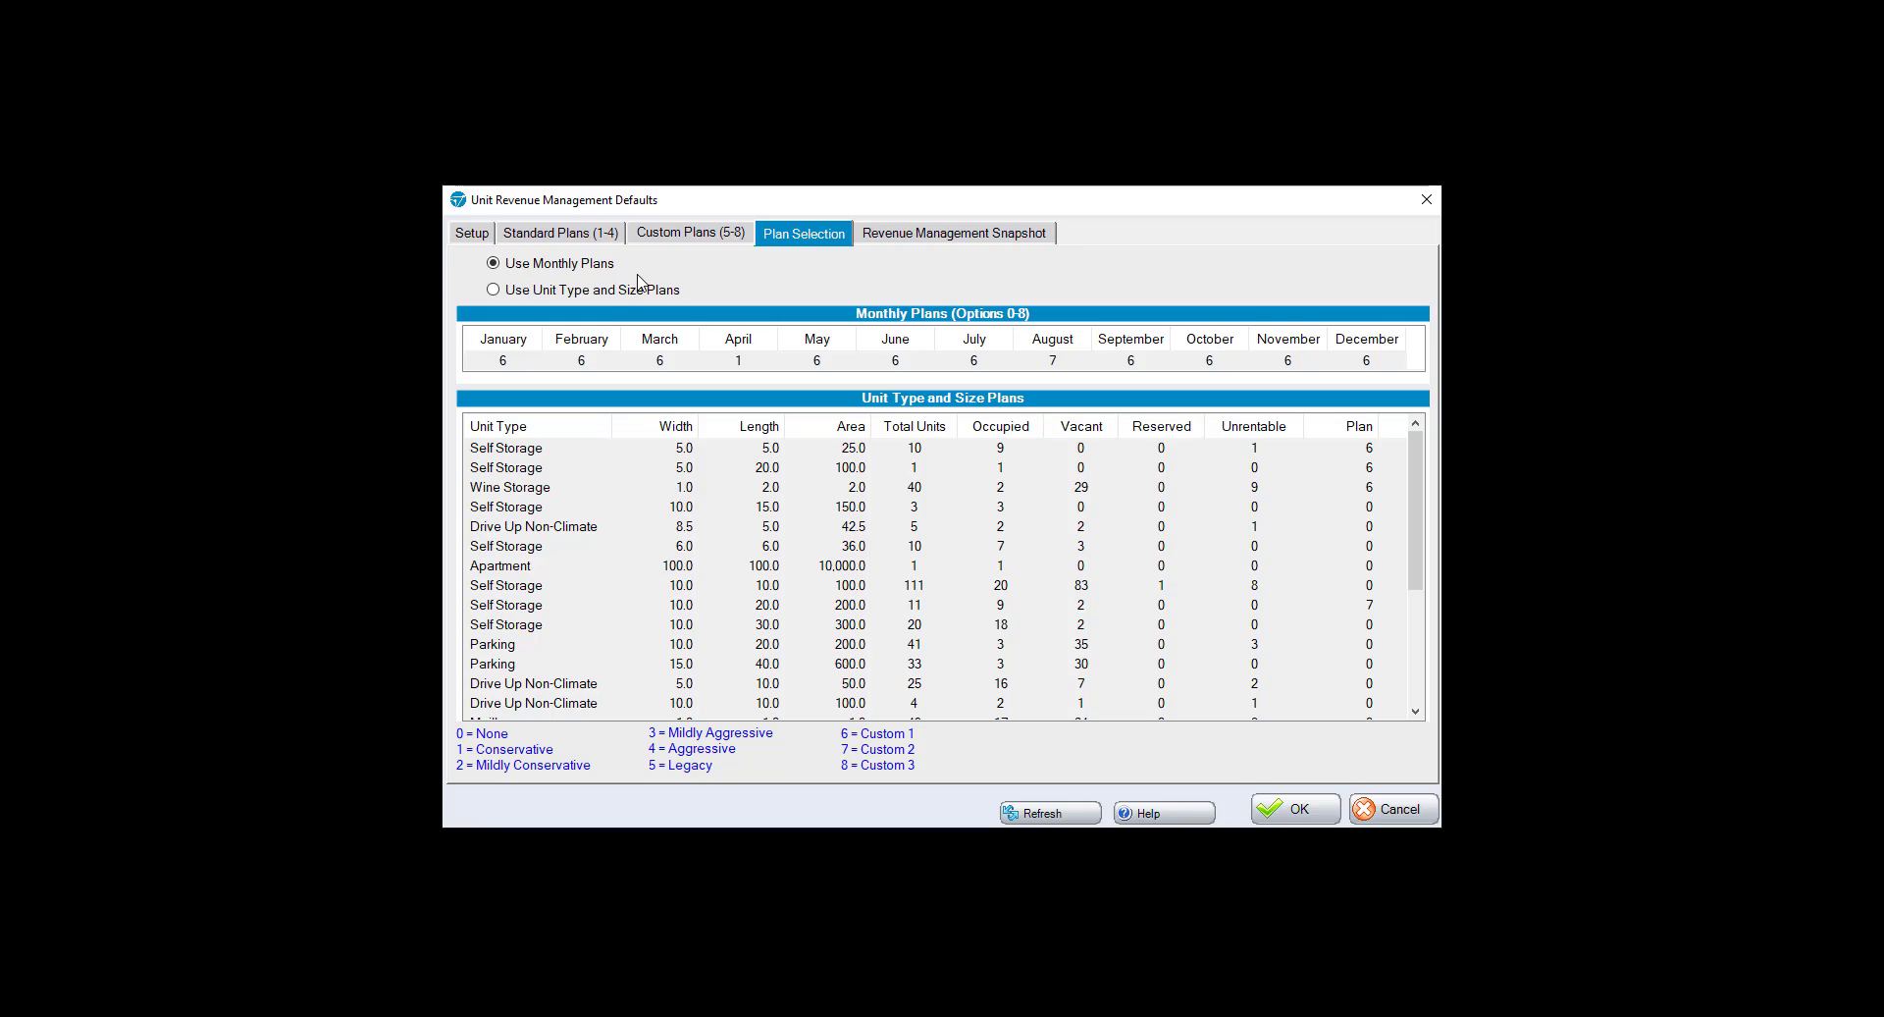
pyautogui.click(530, 365)
pyautogui.click(594, 360)
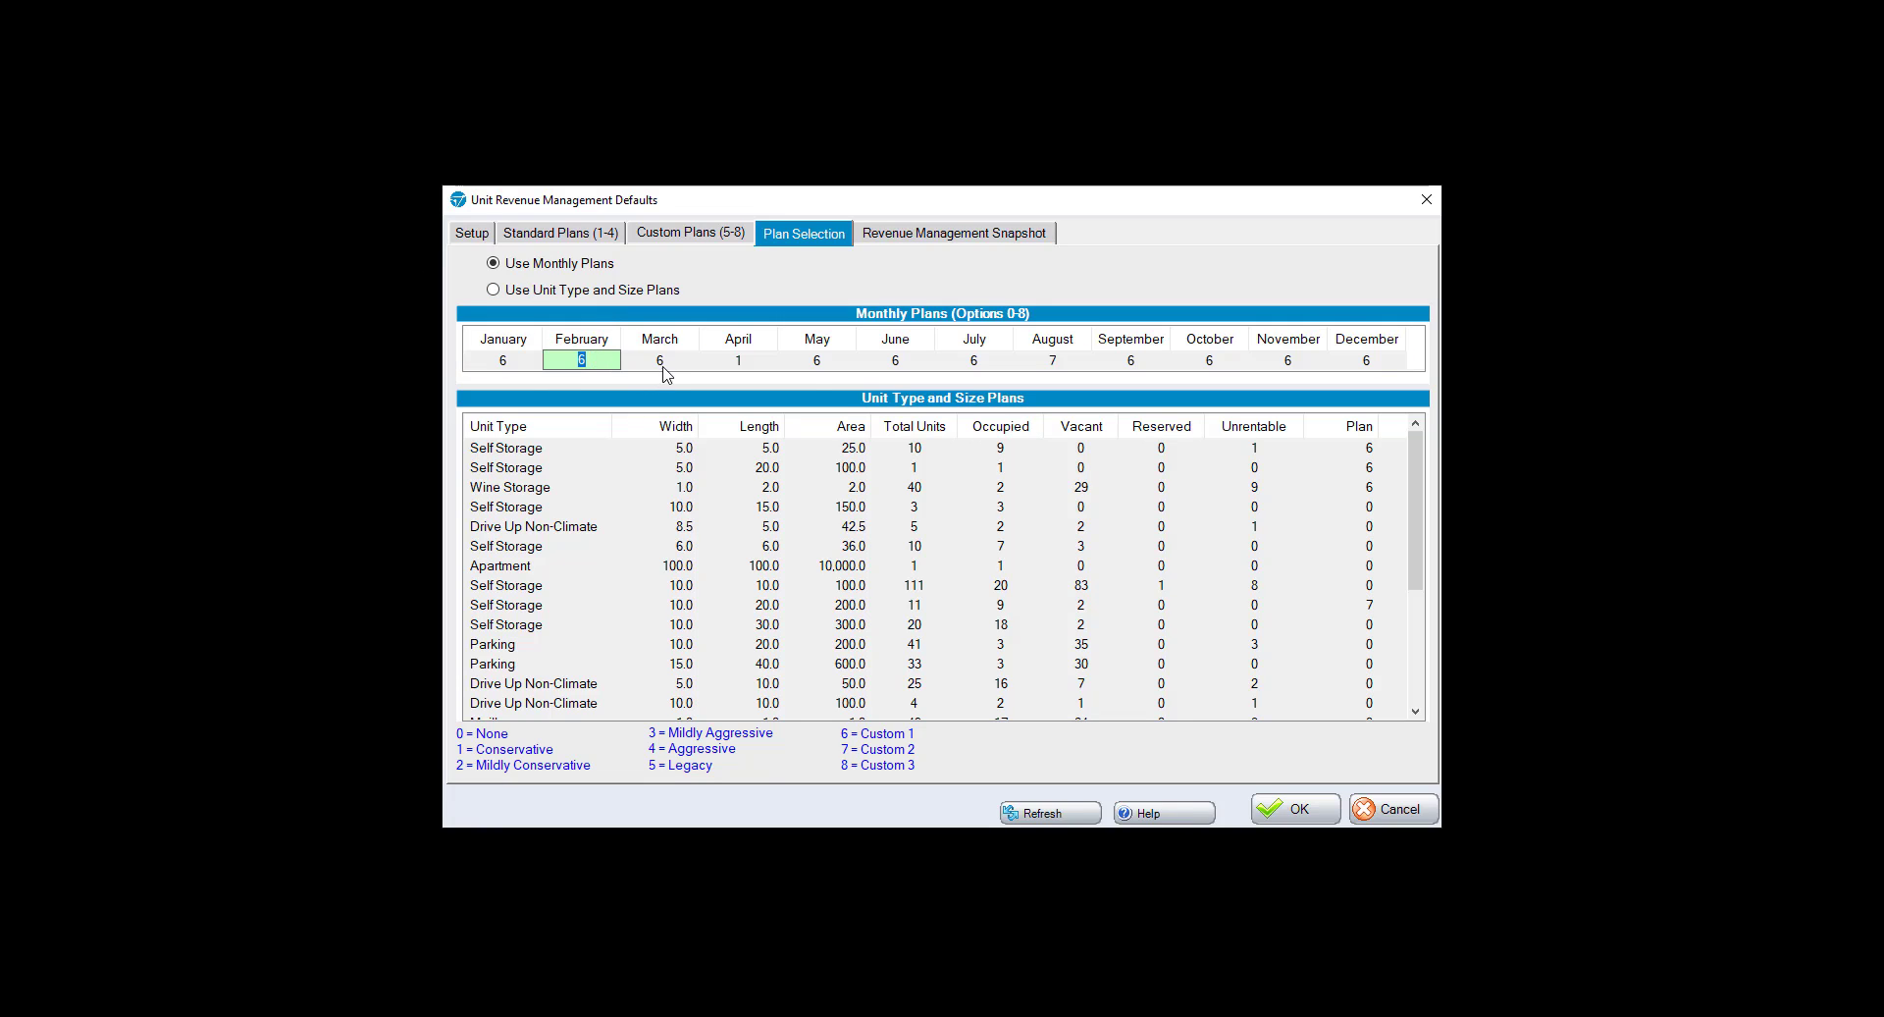
pyautogui.click(661, 363)
pyautogui.click(742, 362)
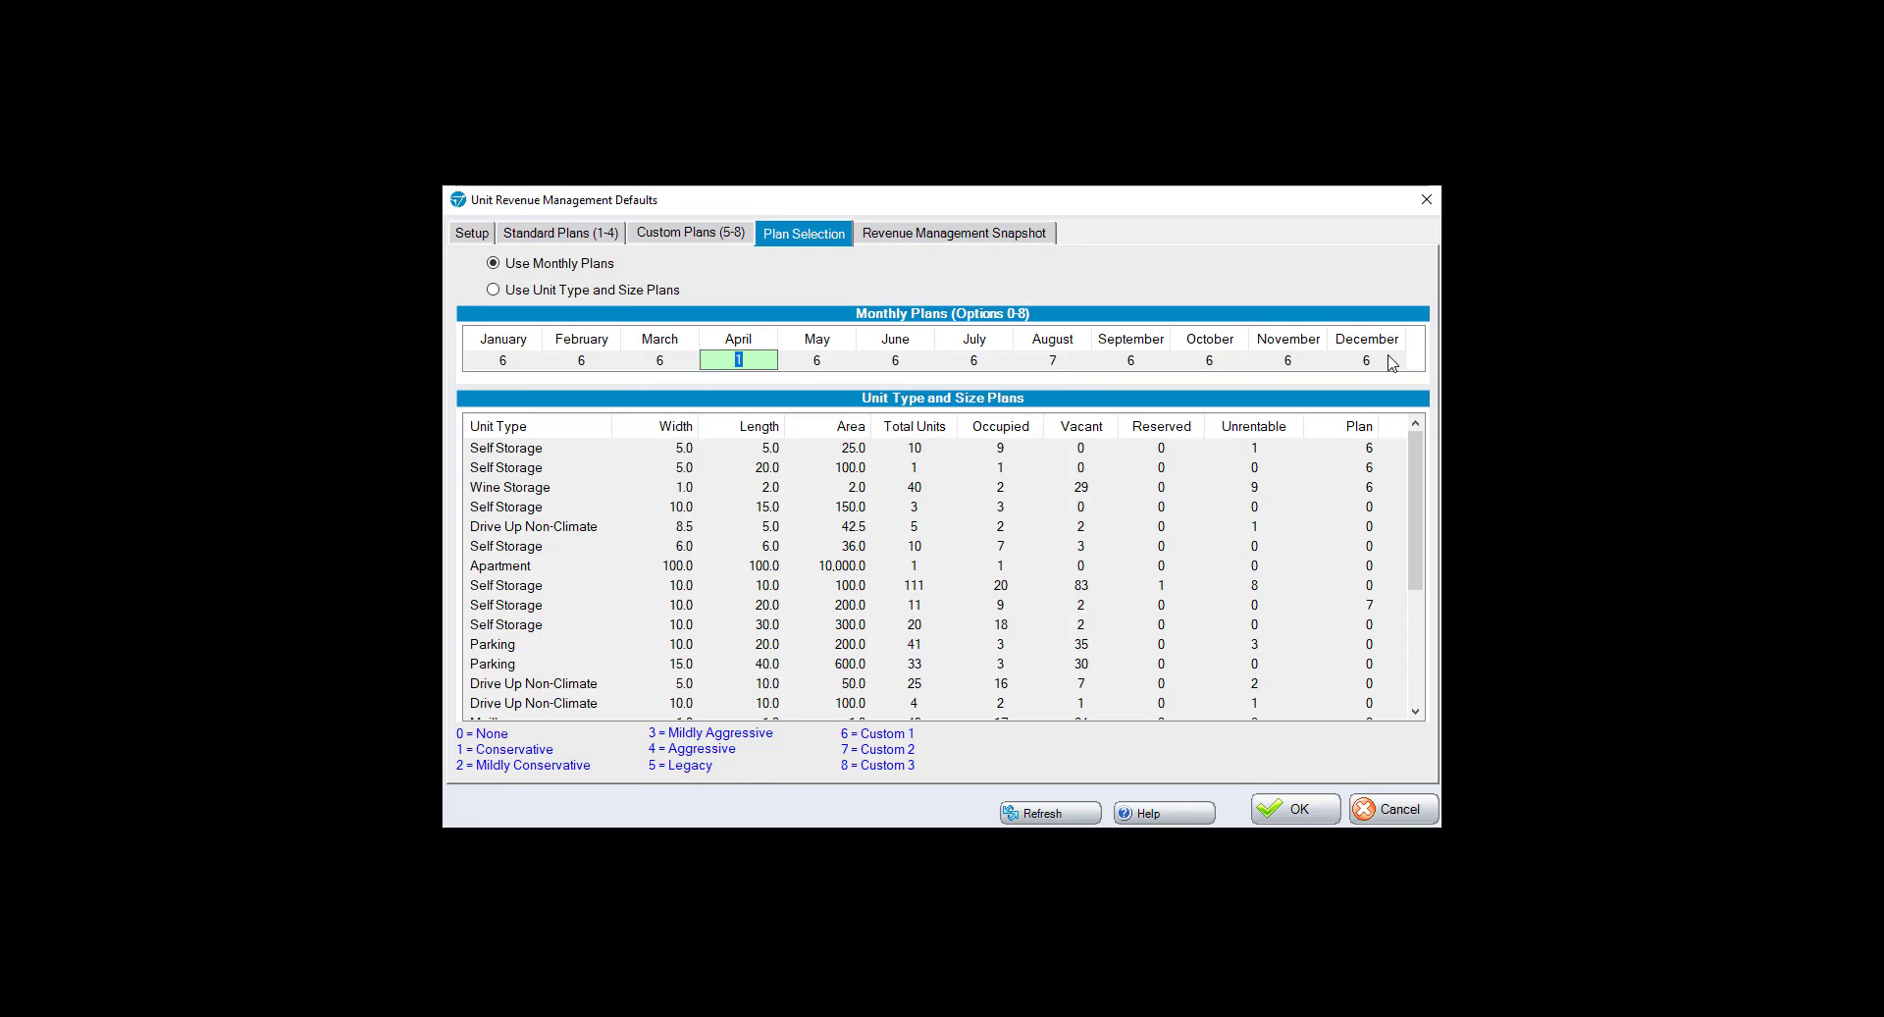
# Switch the plan selection to unit type and size plans and open the 5x5 Self Storage plan value for editing
pyautogui.click(542, 289)
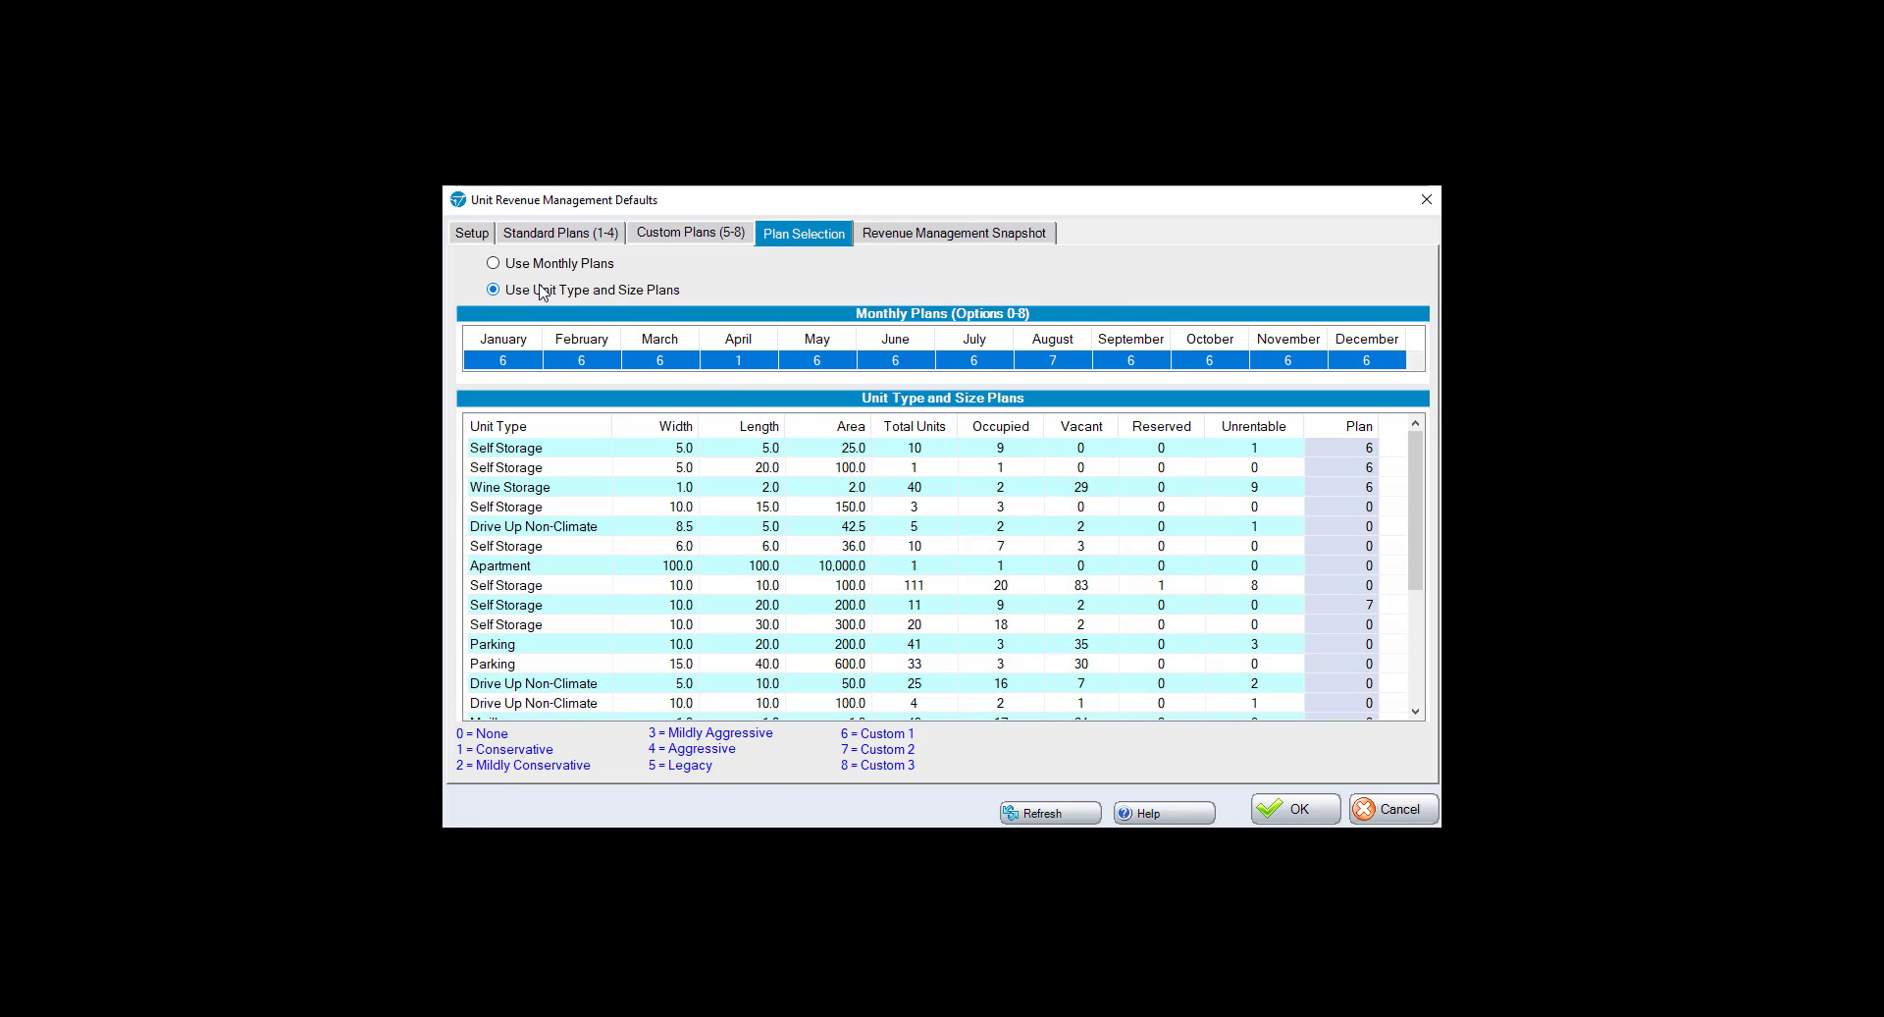
pyautogui.click(1336, 454)
pyautogui.click(1355, 473)
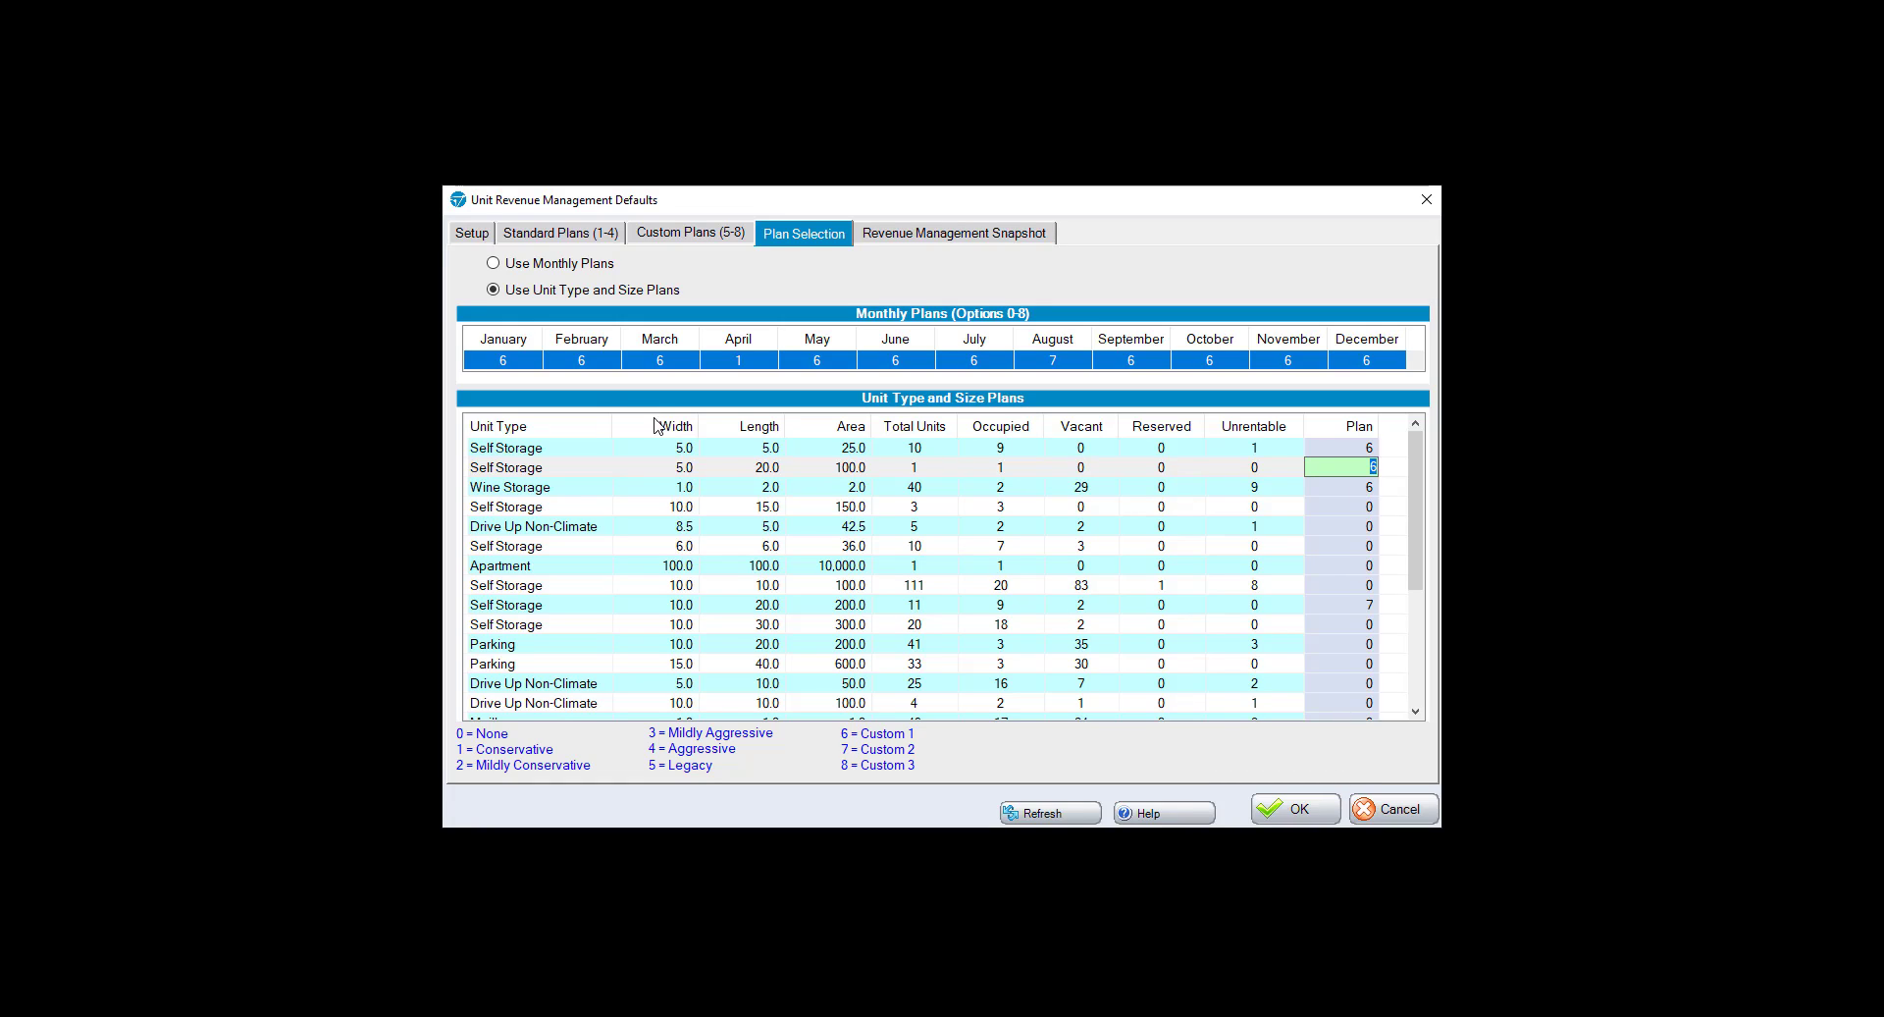
pyautogui.click(1324, 449)
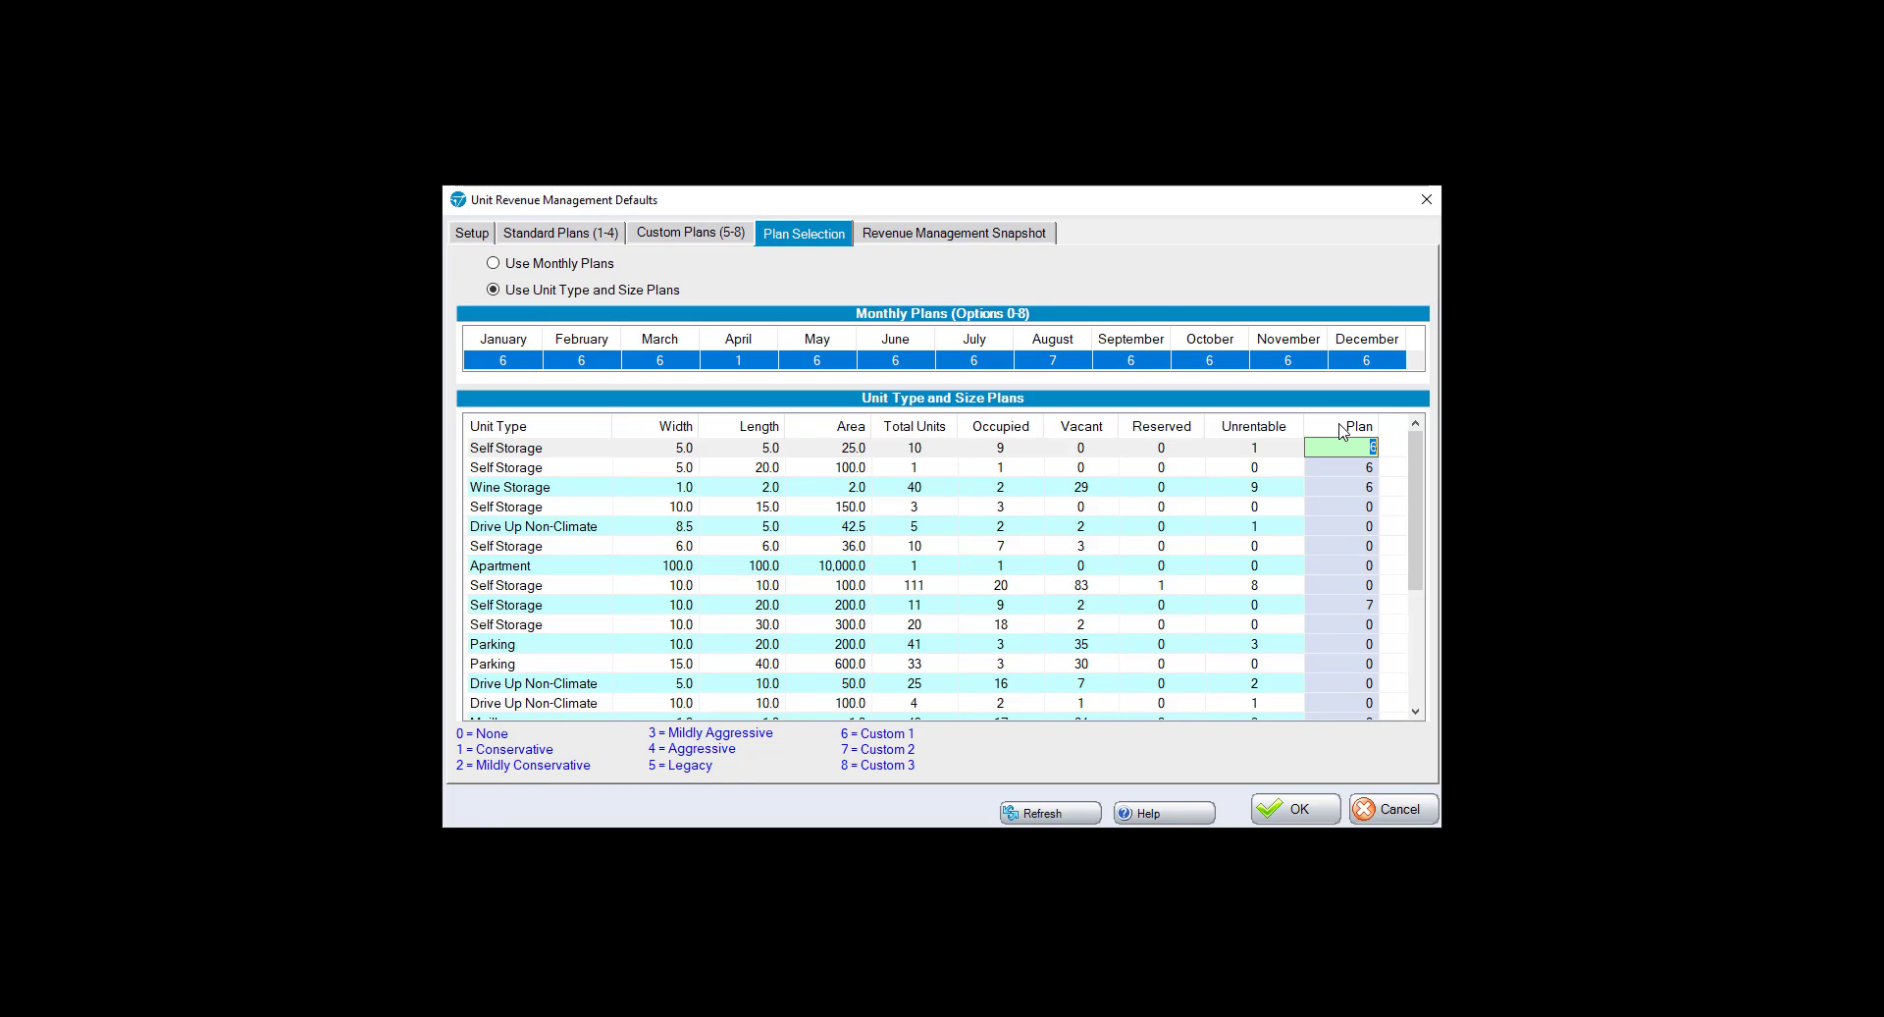
# Check the standard plans, then assign plan 3 (Mildly Aggressive) to the 5x5 Self Storage units and plan 1 (Conservative) to the 5x20 ones
pyautogui.click(572, 240)
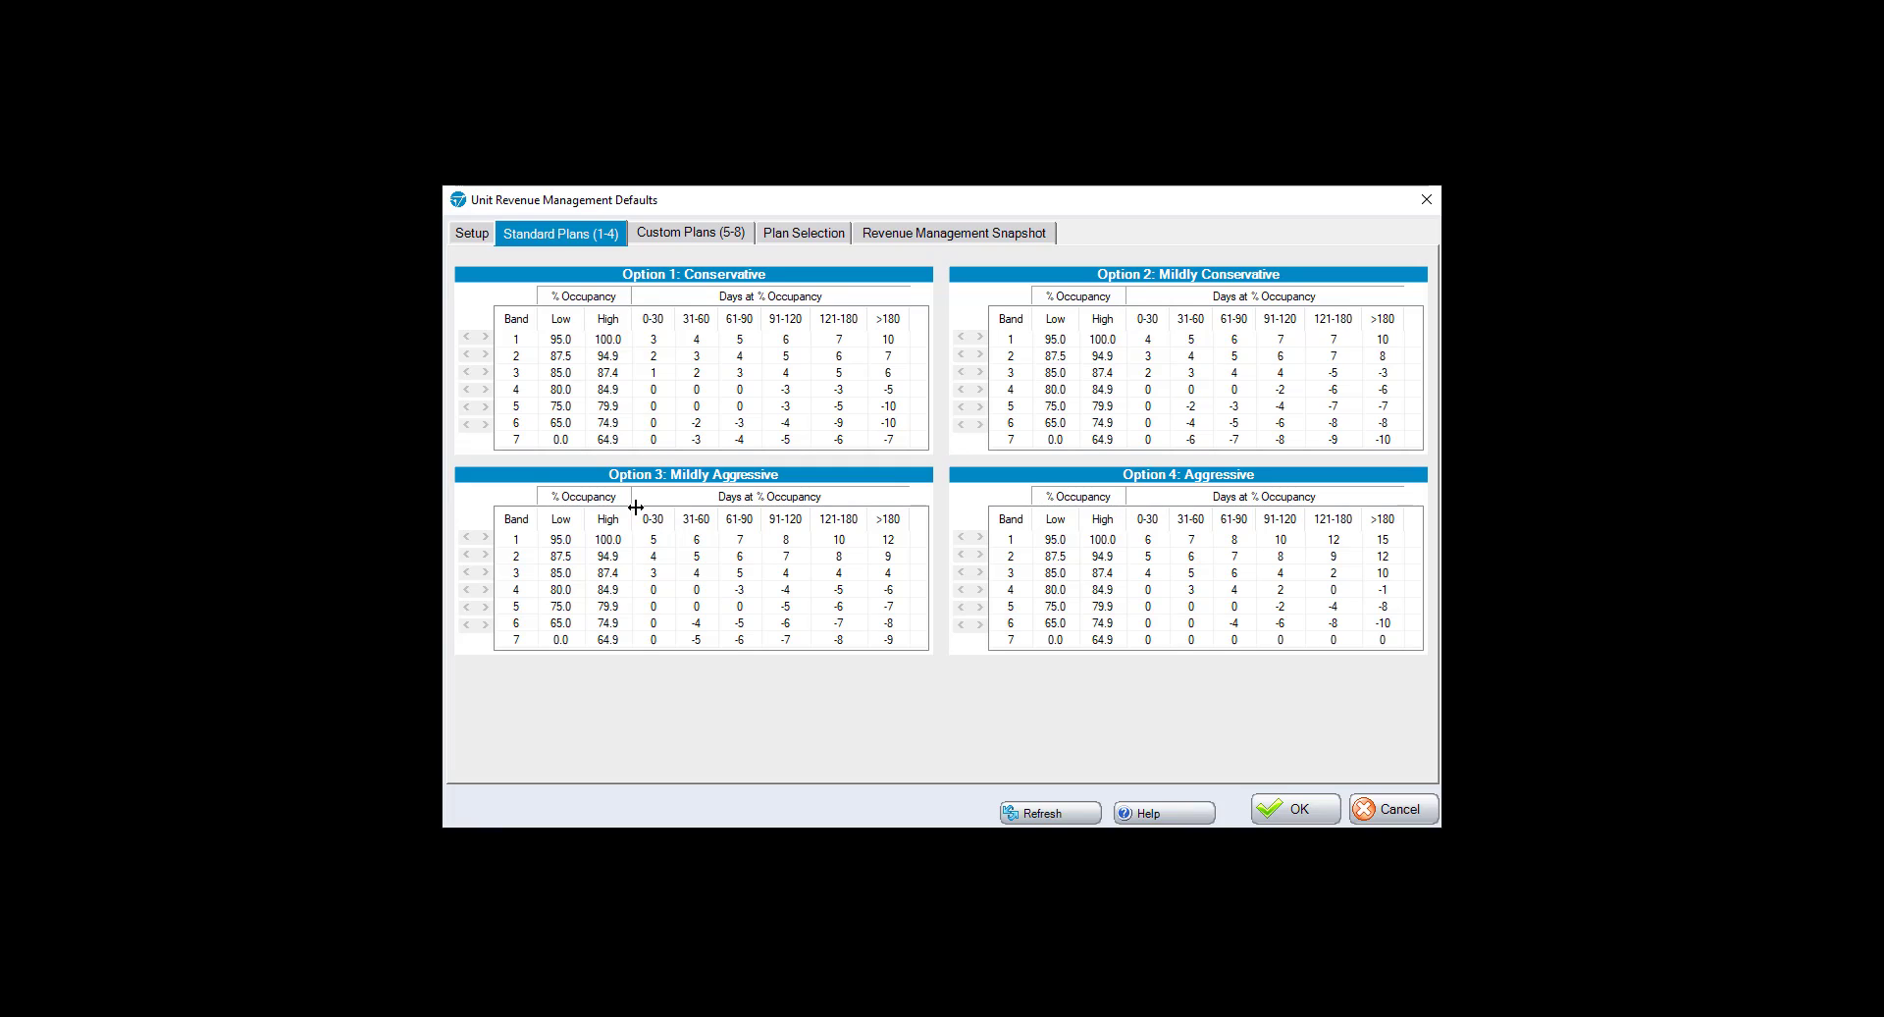
pyautogui.click(785, 233)
pyautogui.click(1361, 451)
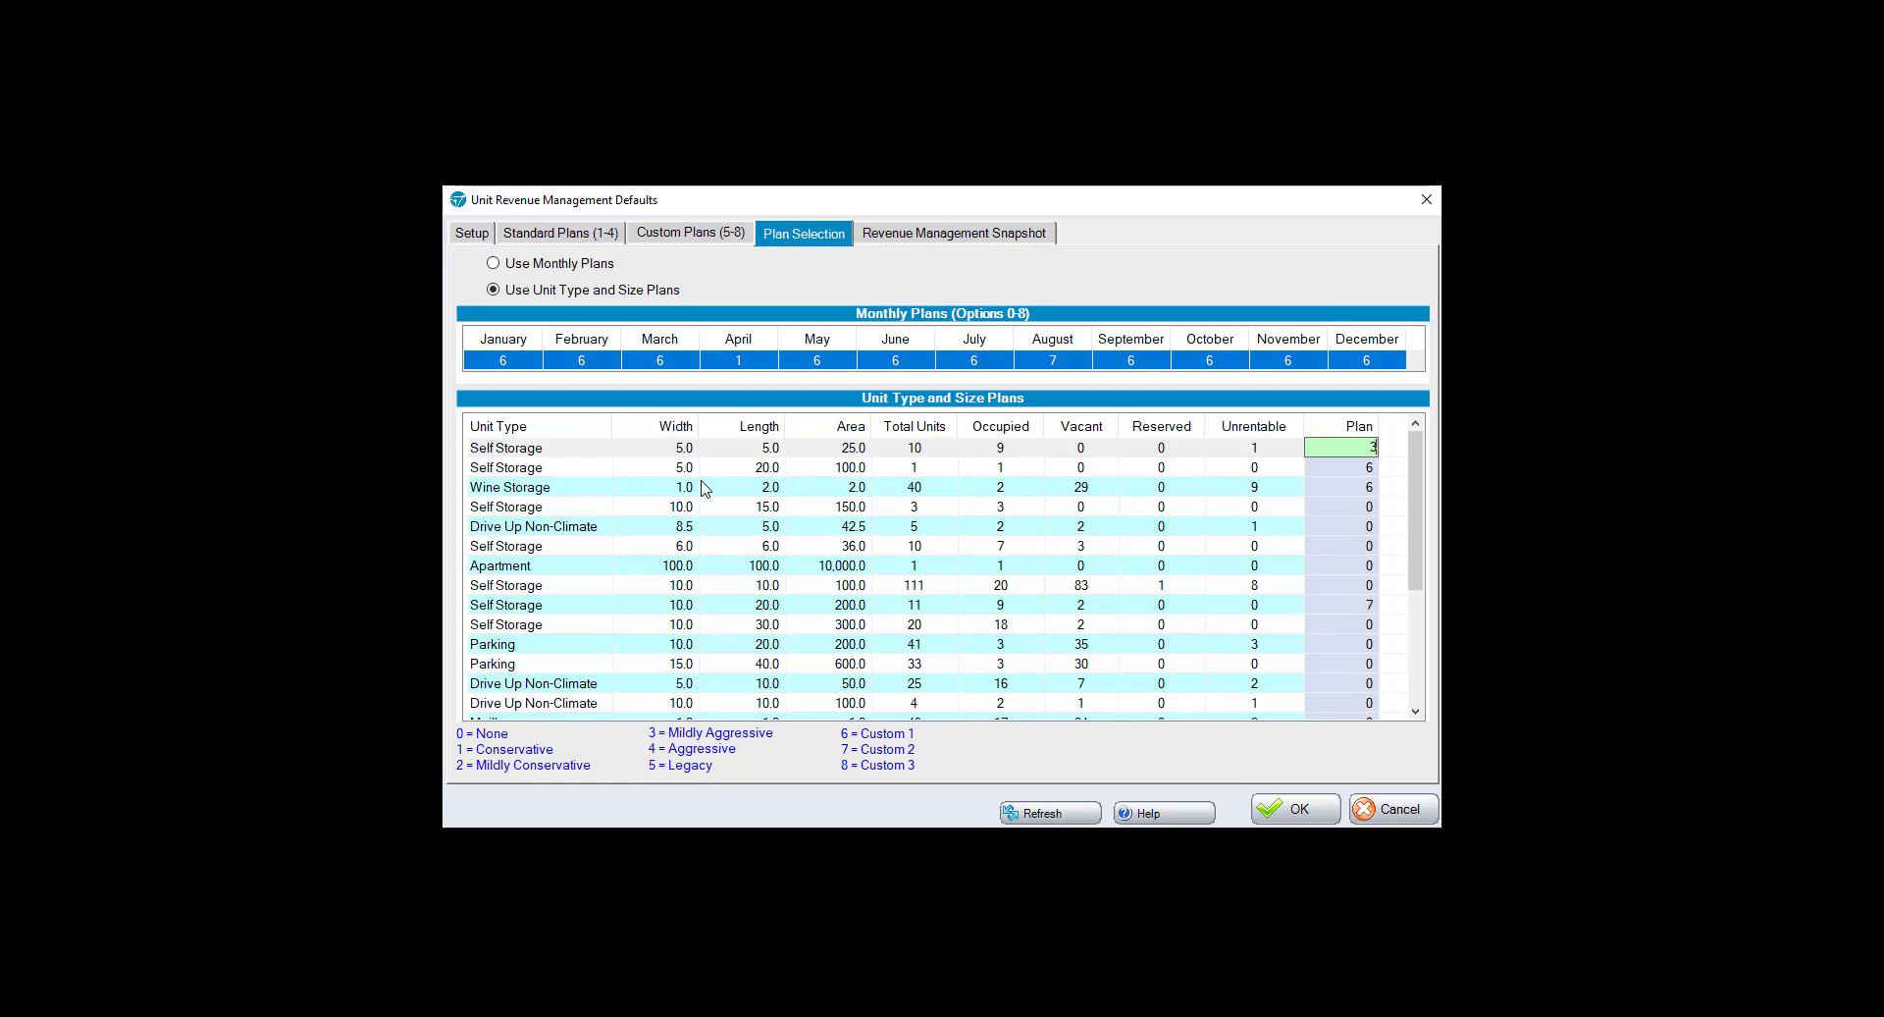
pyautogui.click(1374, 468)
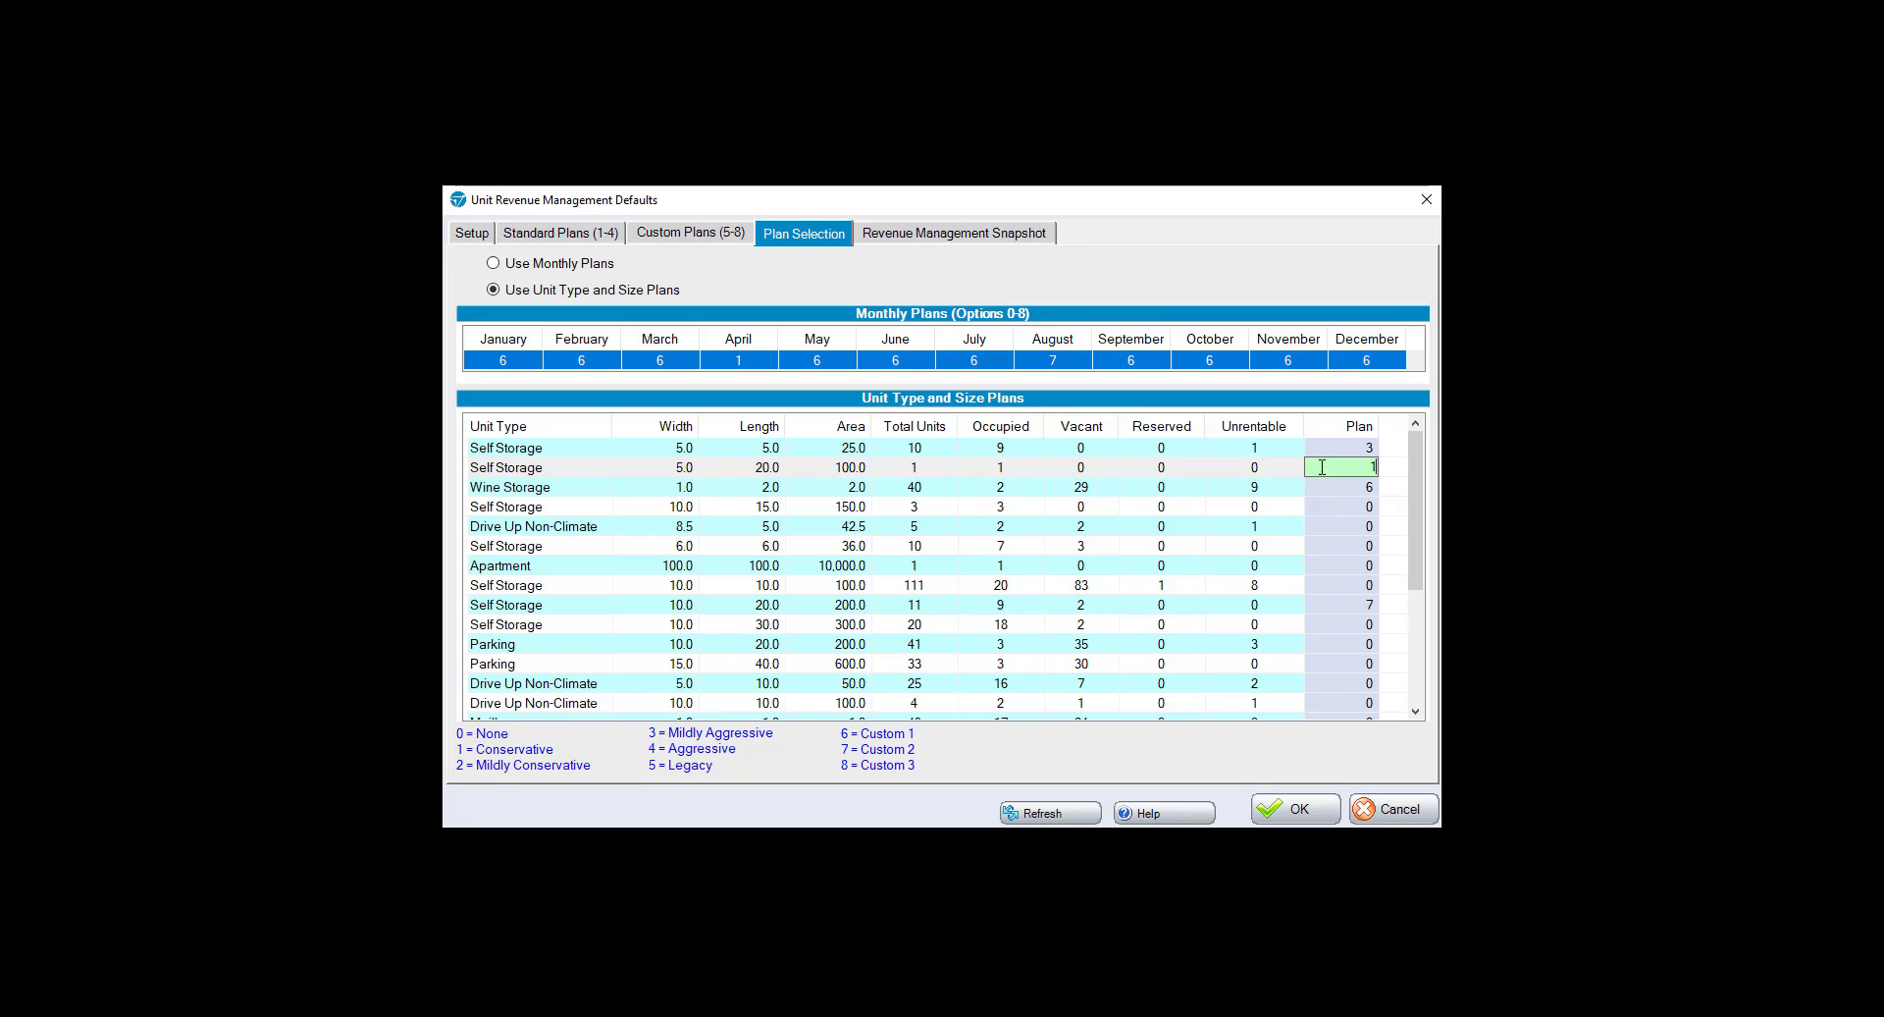
pyautogui.click(1326, 492)
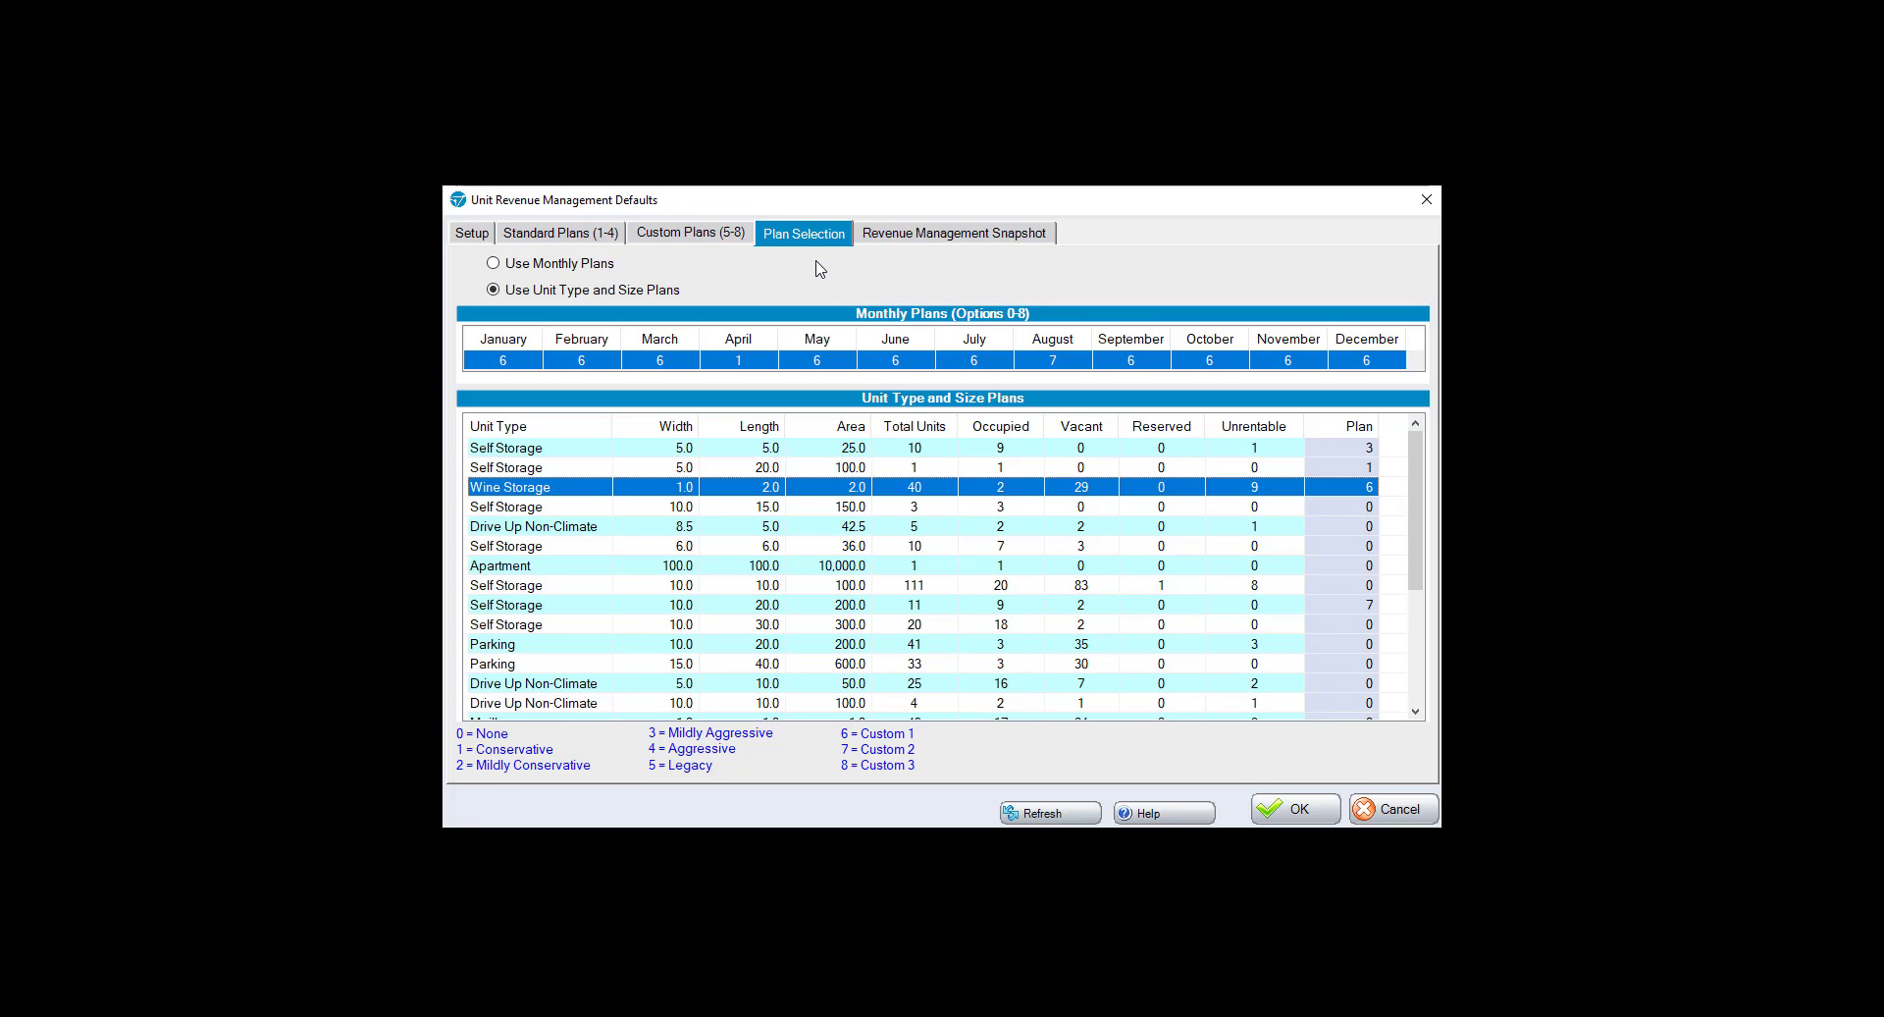
# Examine the revenue management snapshot with the Unit Type column widened, focusing on the 36.0 area Self Storage row
pyautogui.click(945, 236)
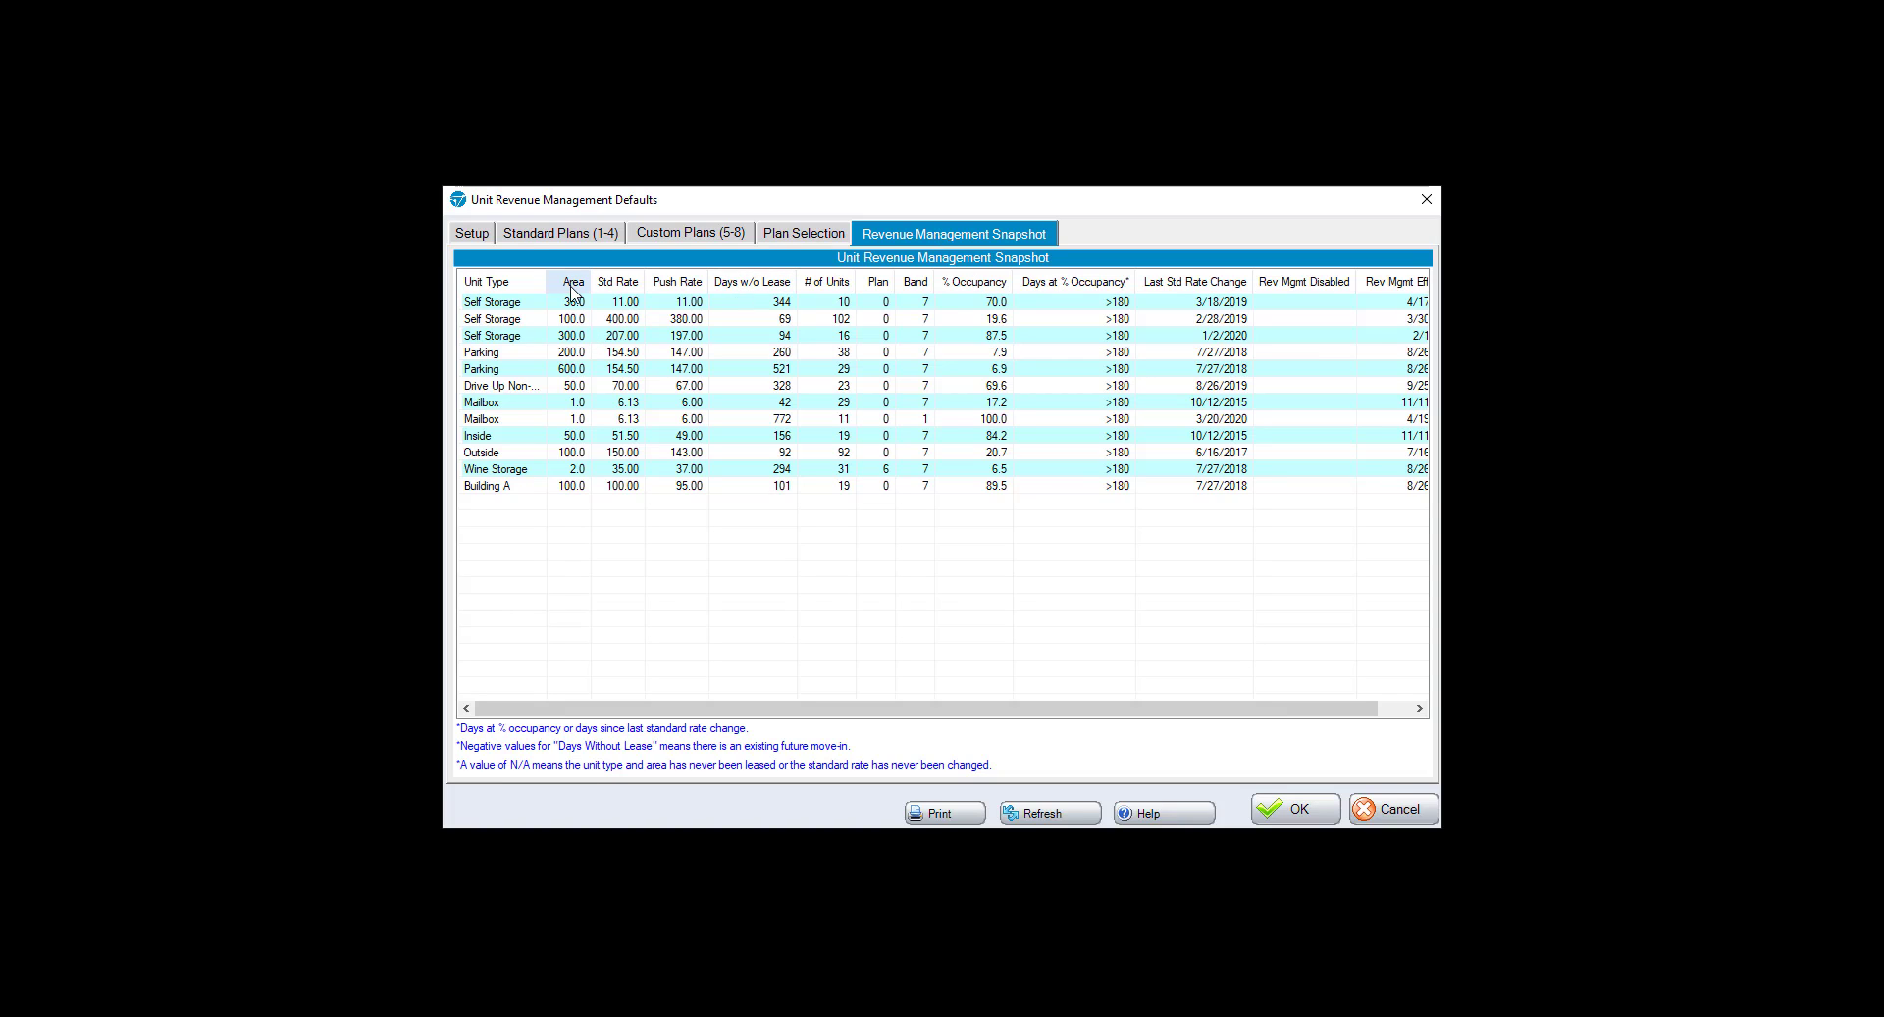
pyautogui.moveTo(546, 282); pyautogui.dragTo(570, 281)
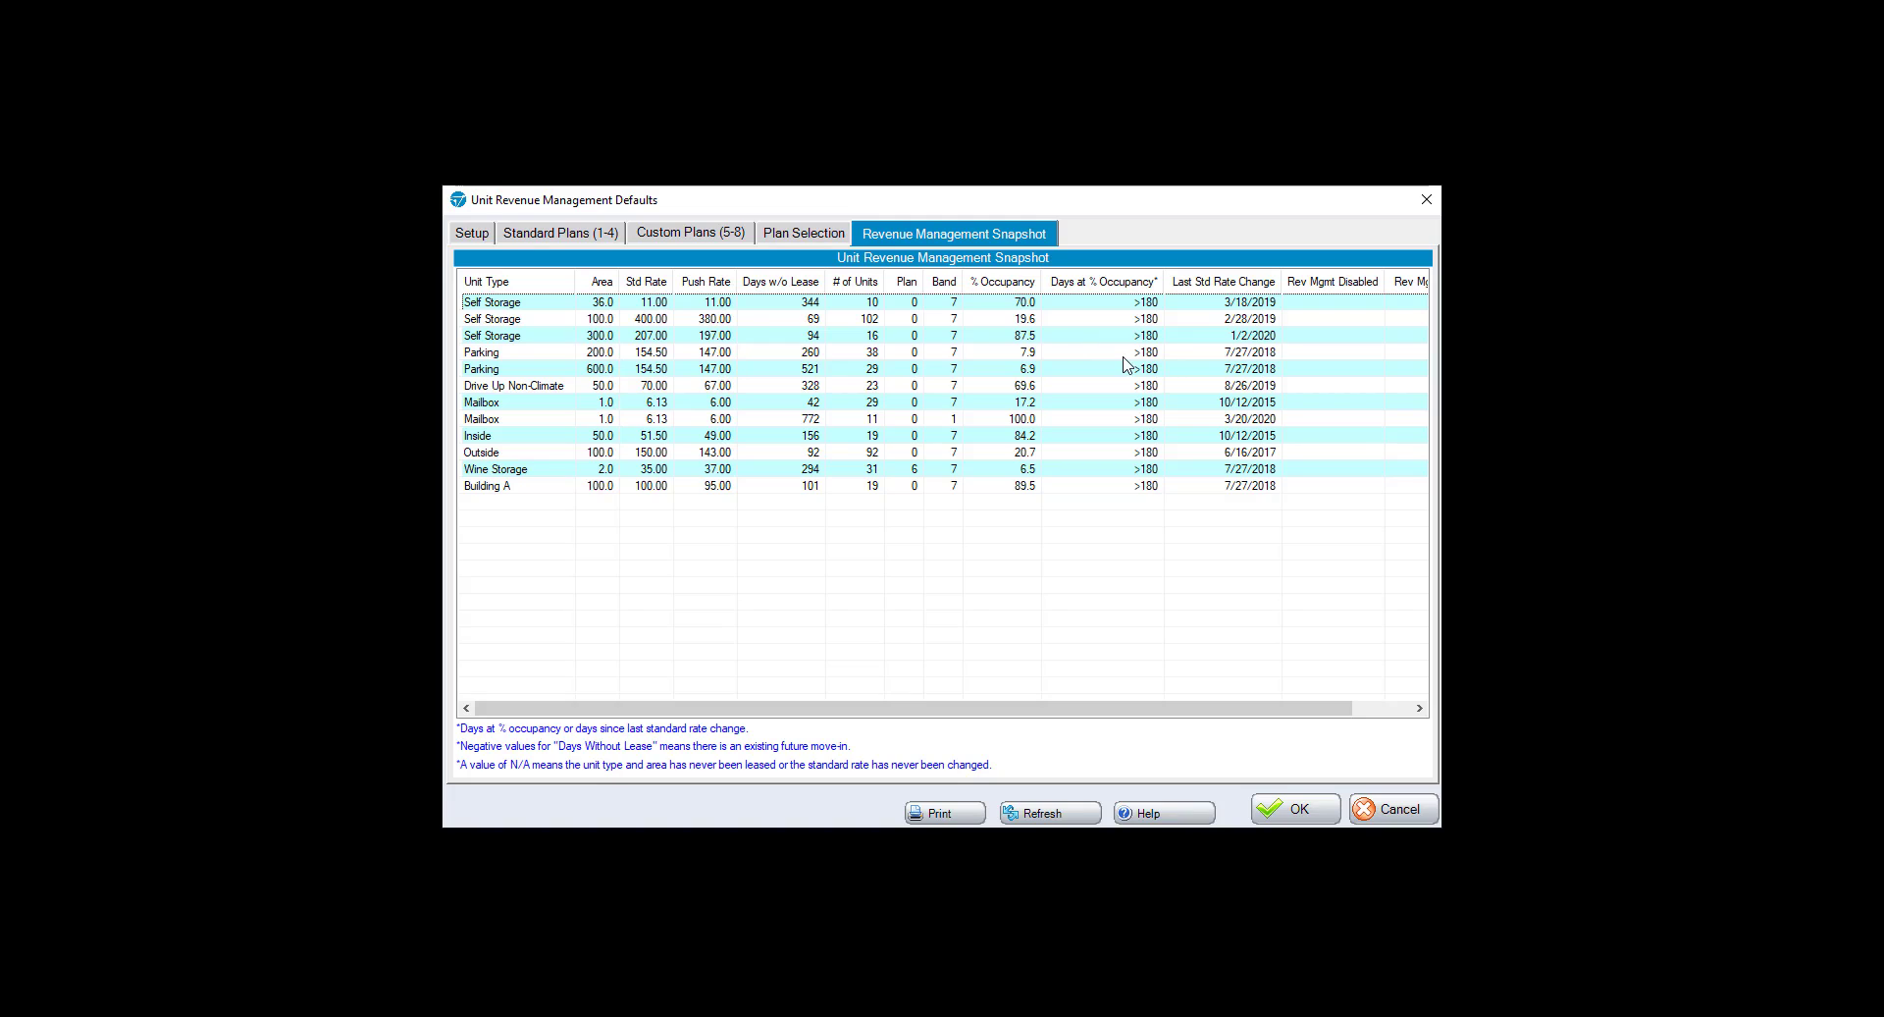
pyautogui.click(715, 305)
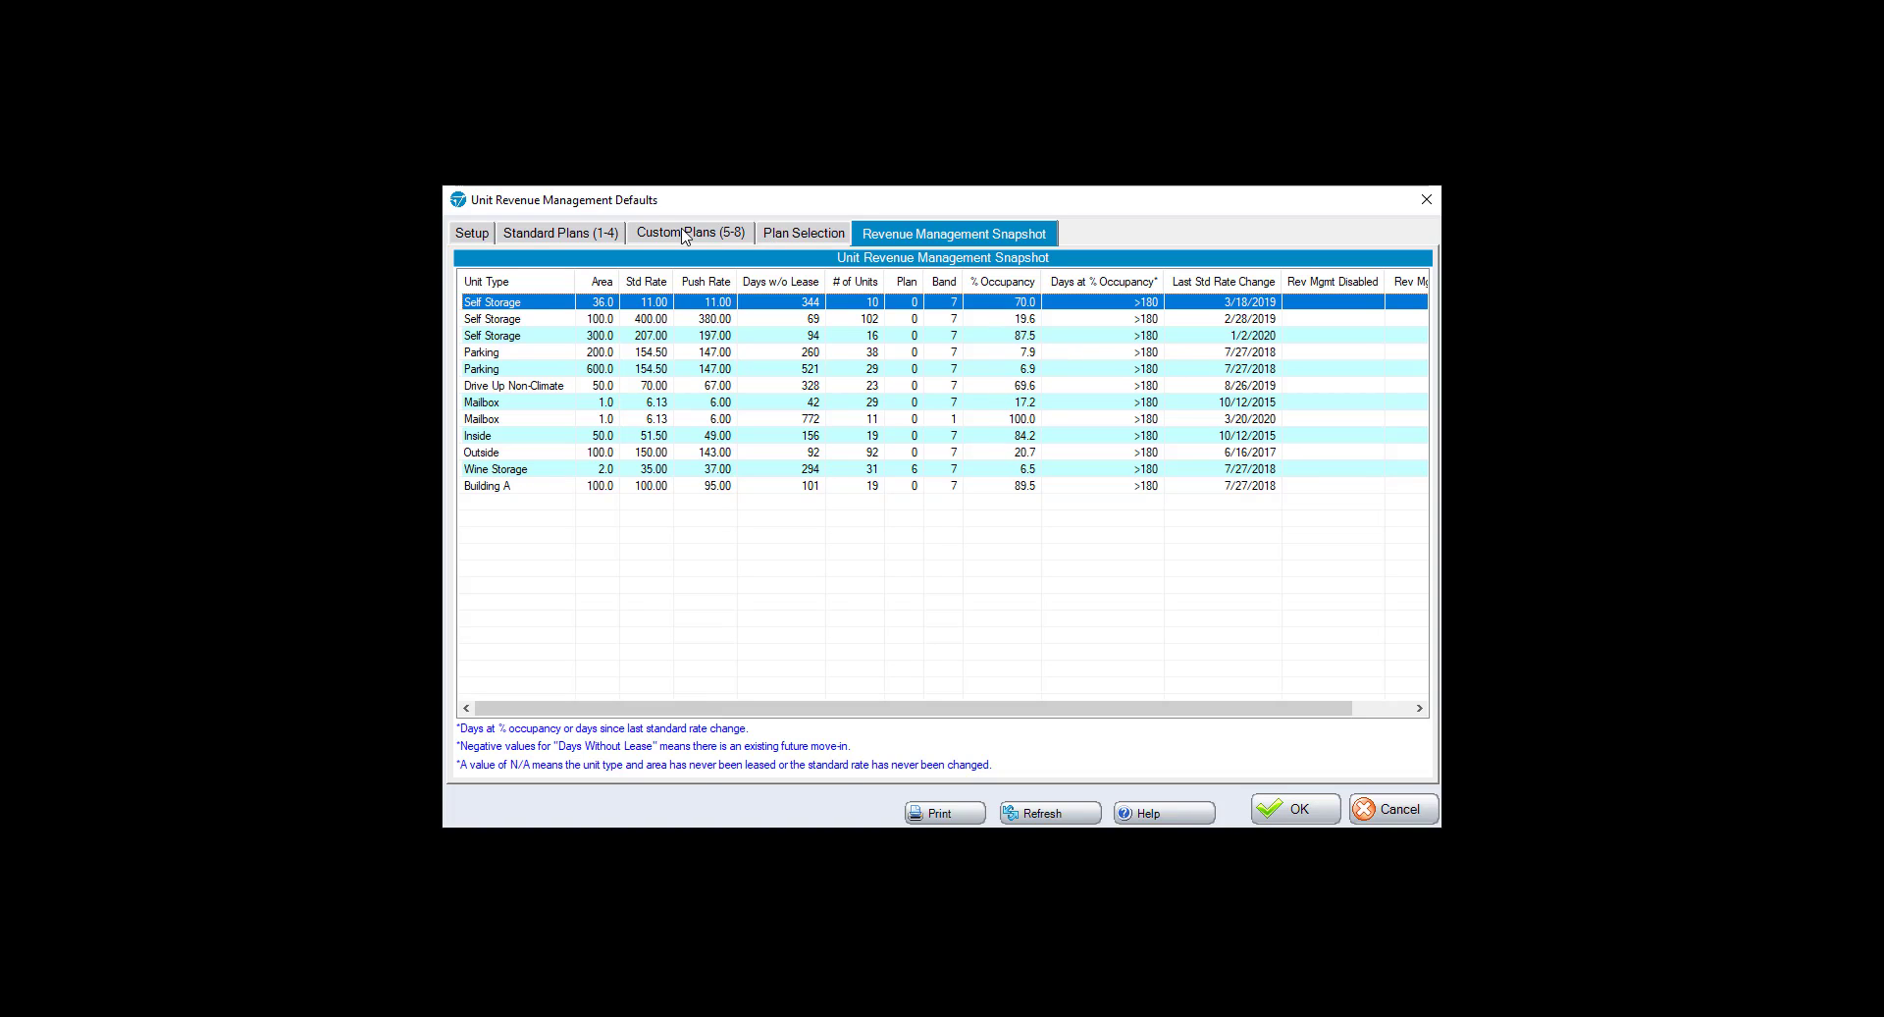
# Switch the plan selection back to monthly plans, check the snapshot and save the revenue management defaults
pyautogui.click(803, 241)
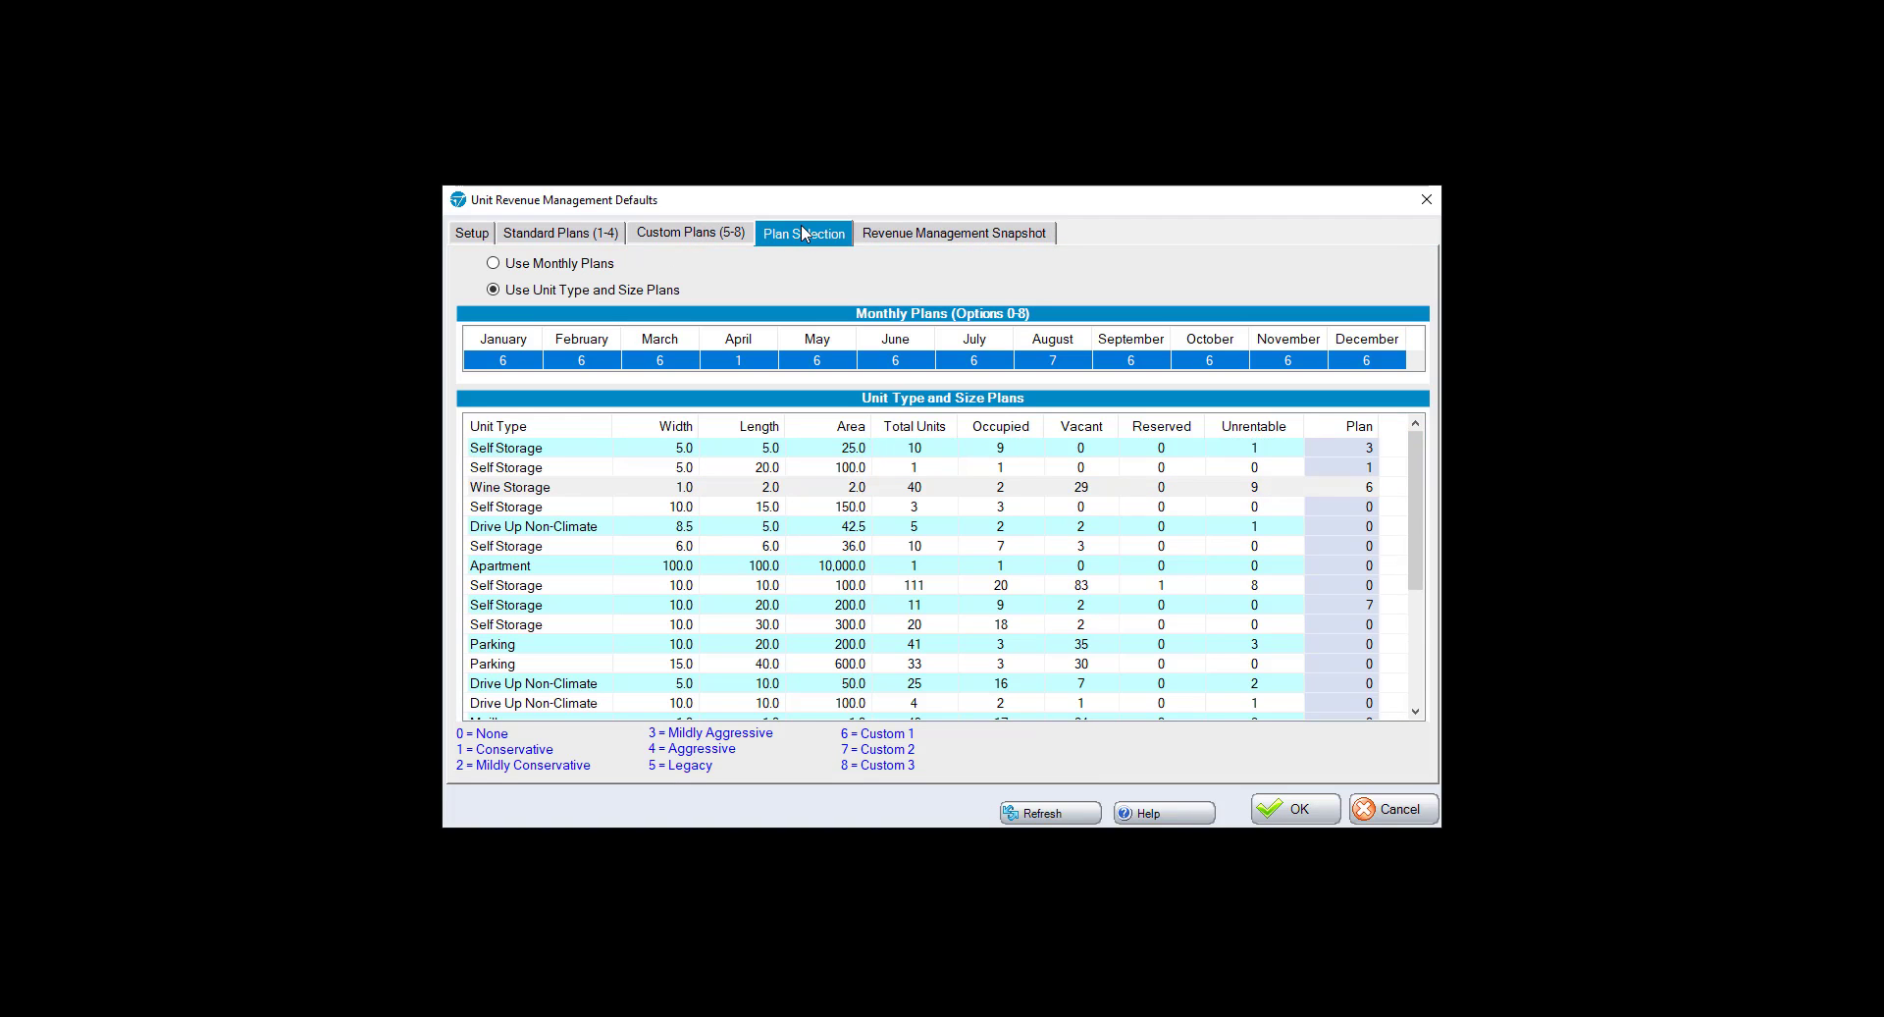
pyautogui.click(494, 263)
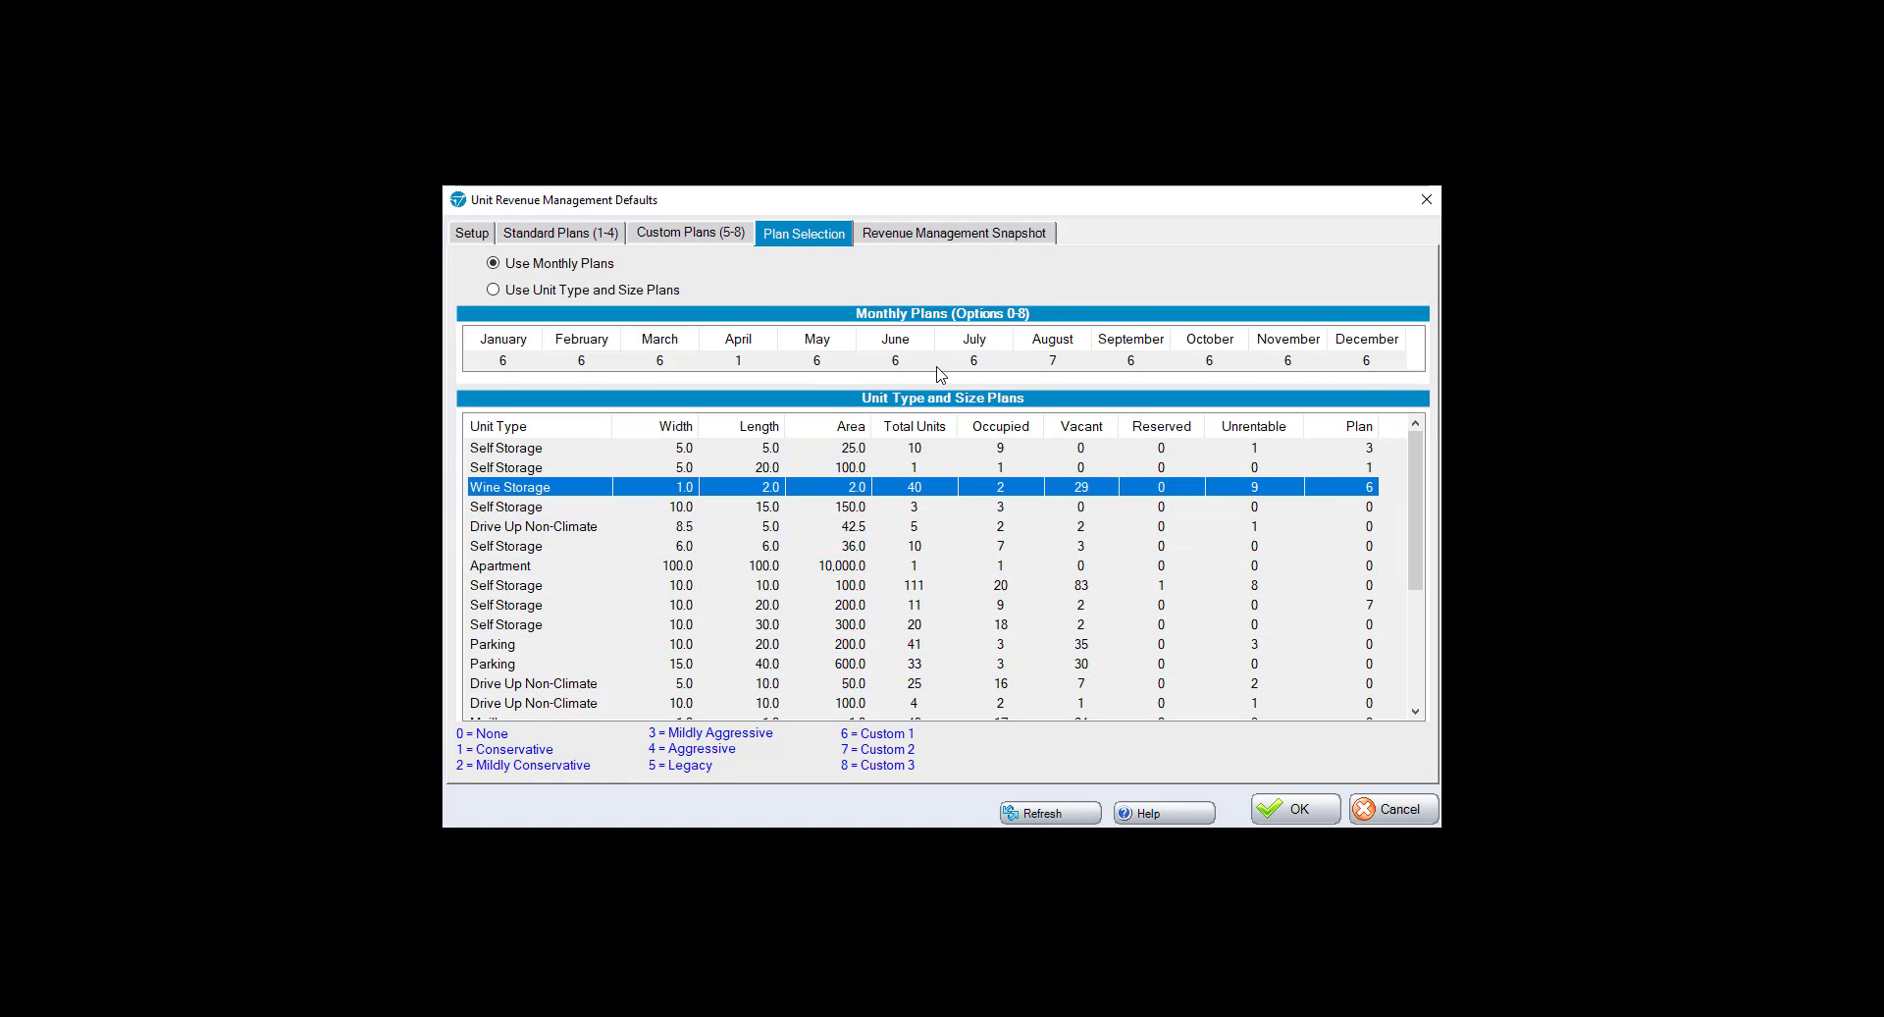
pyautogui.click(818, 360)
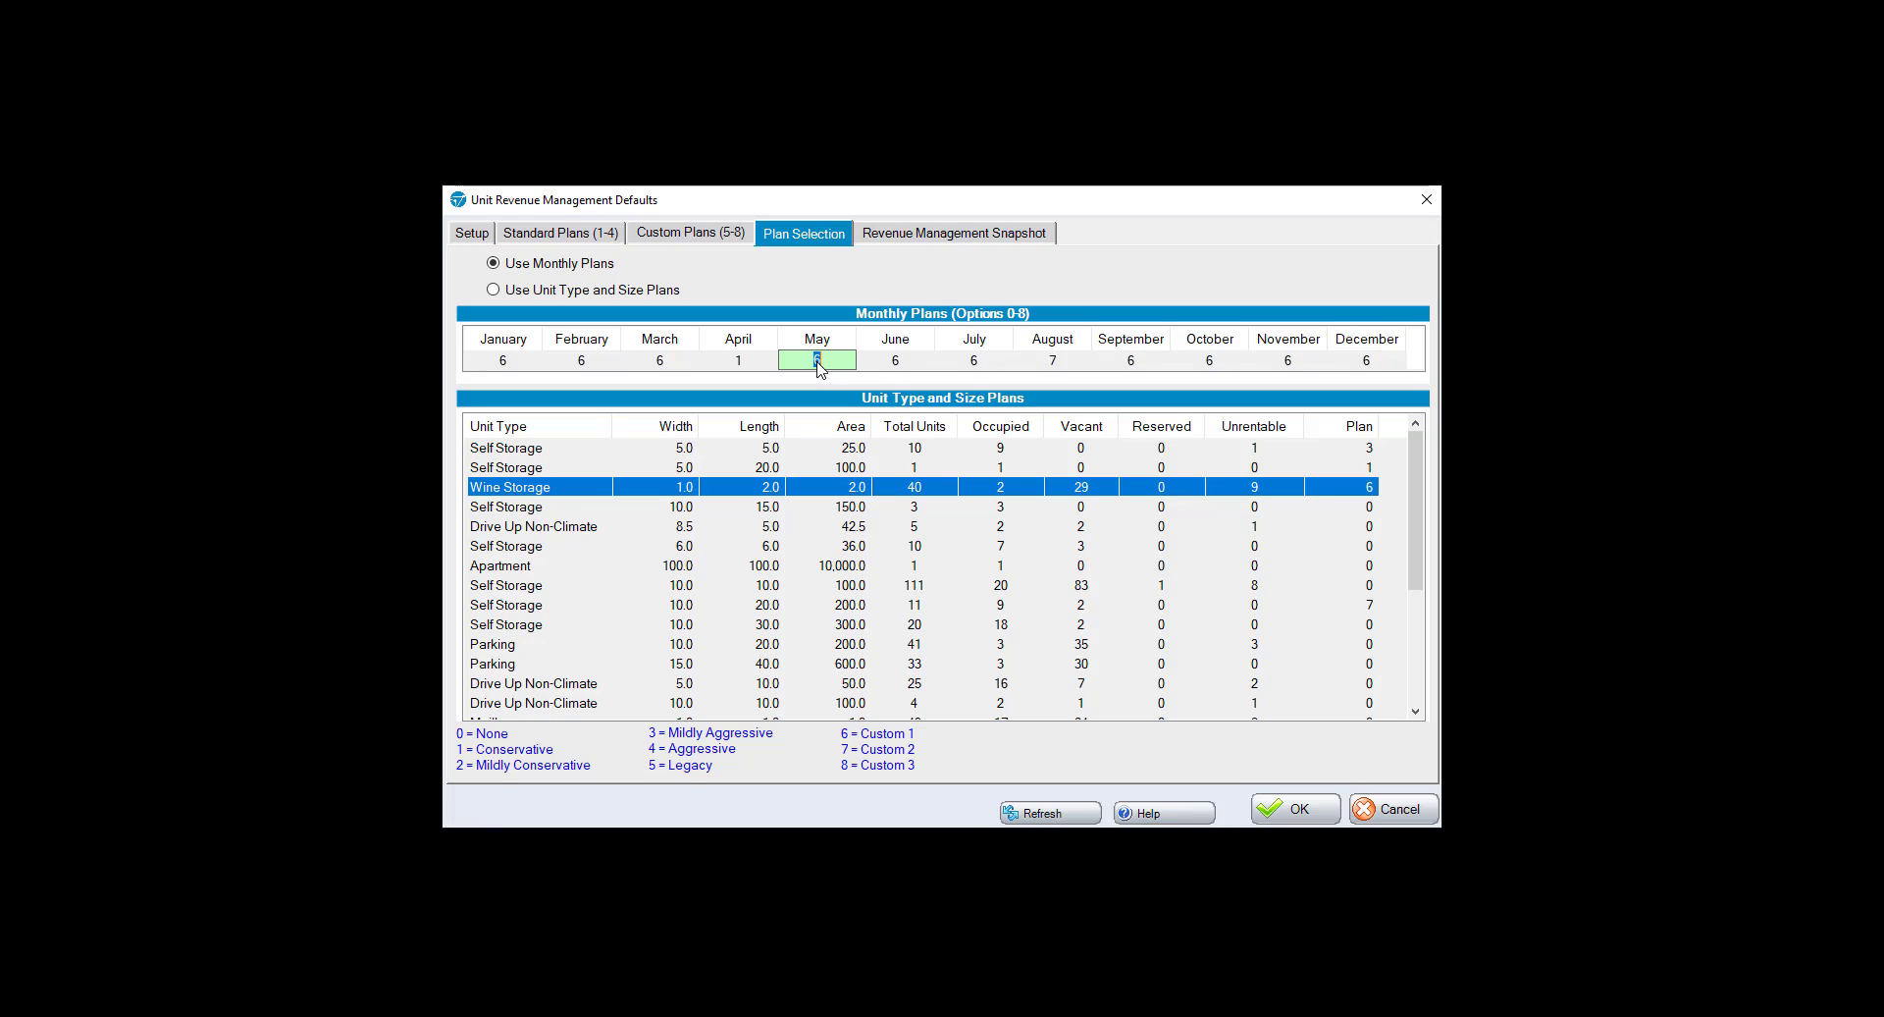
pyautogui.click(918, 232)
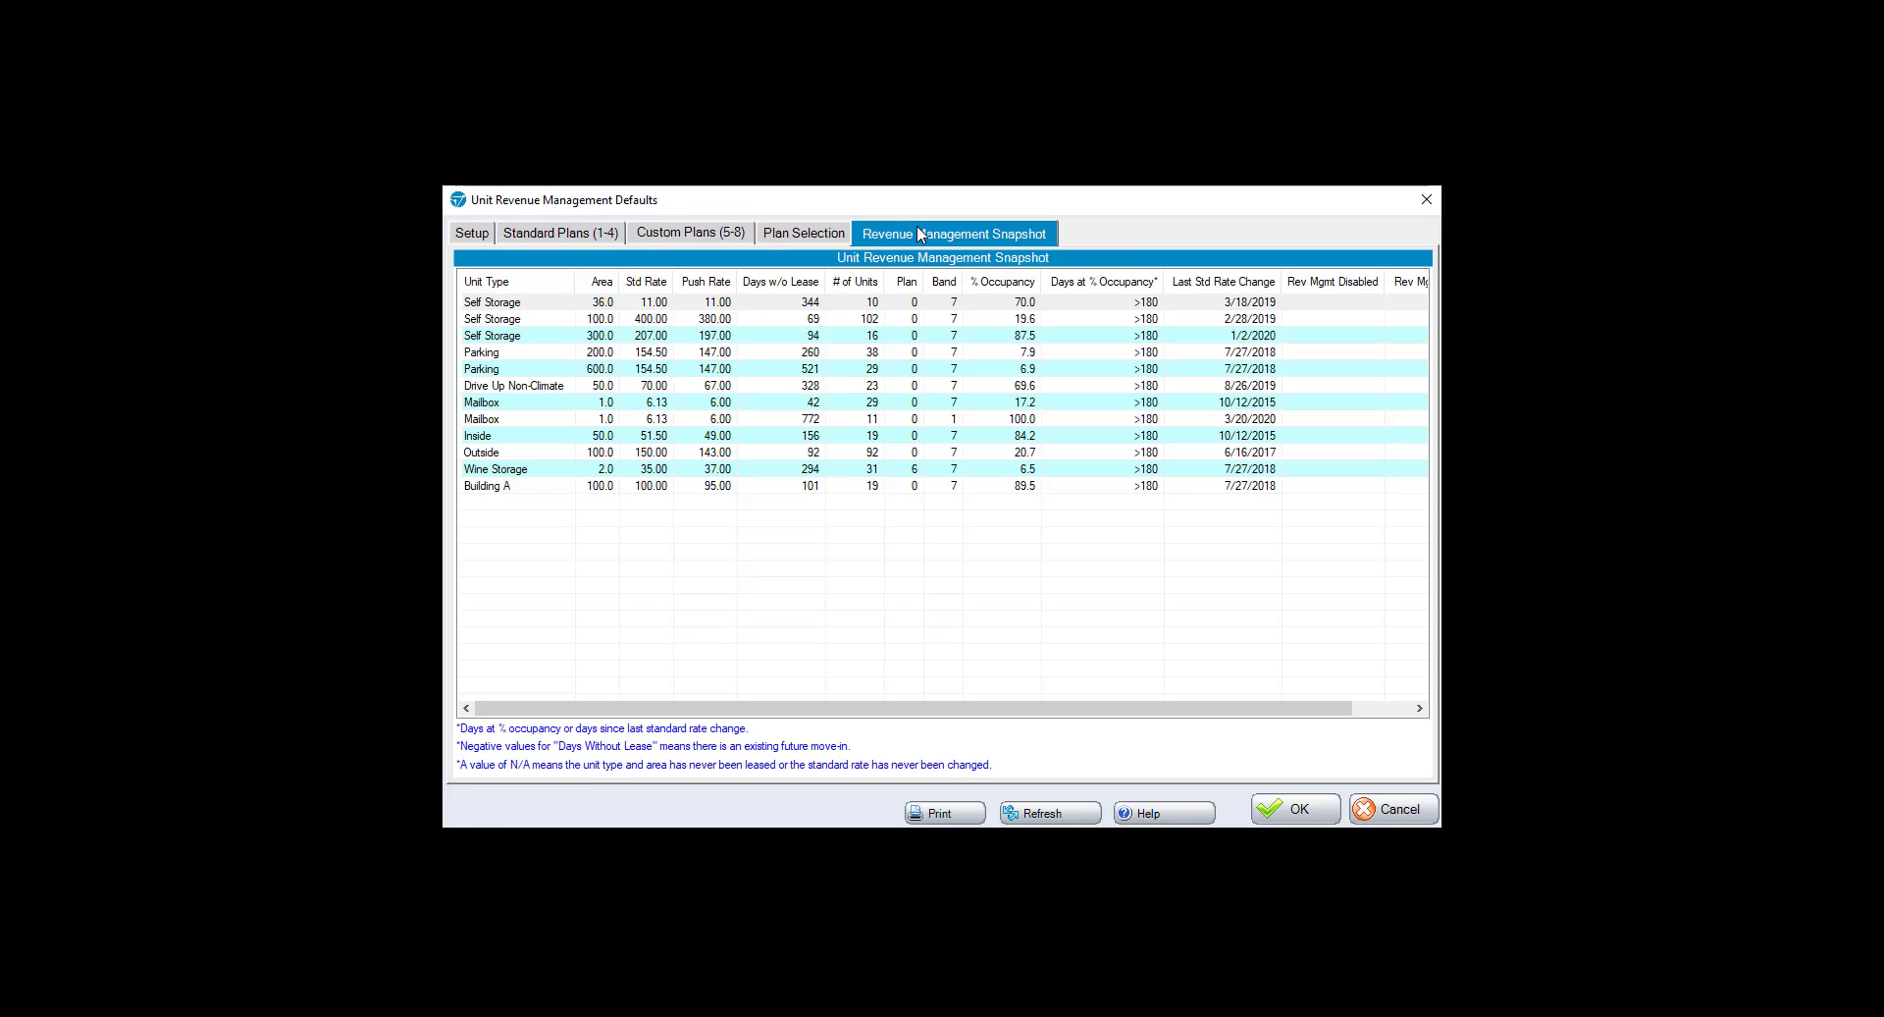
pyautogui.hotkey('ctrl', 'shift', 'Tab')
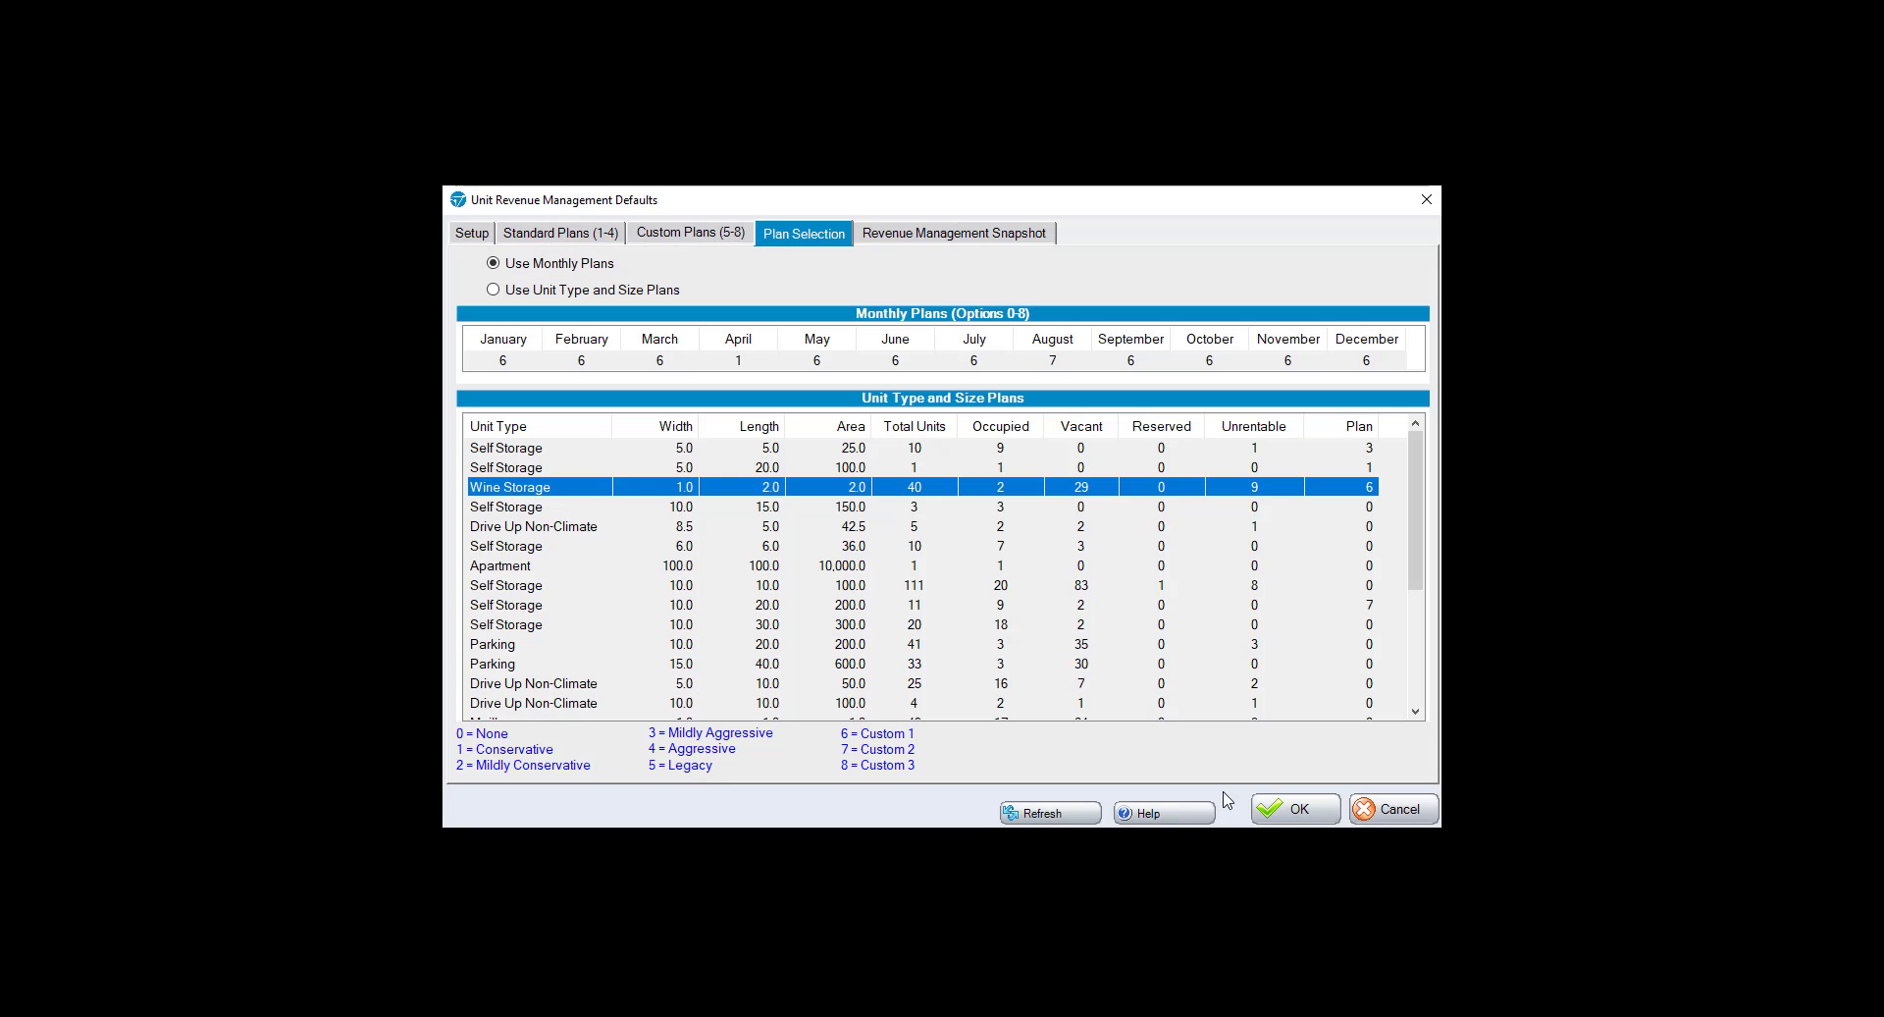
pyautogui.click(1293, 815)
pyautogui.click(876, 566)
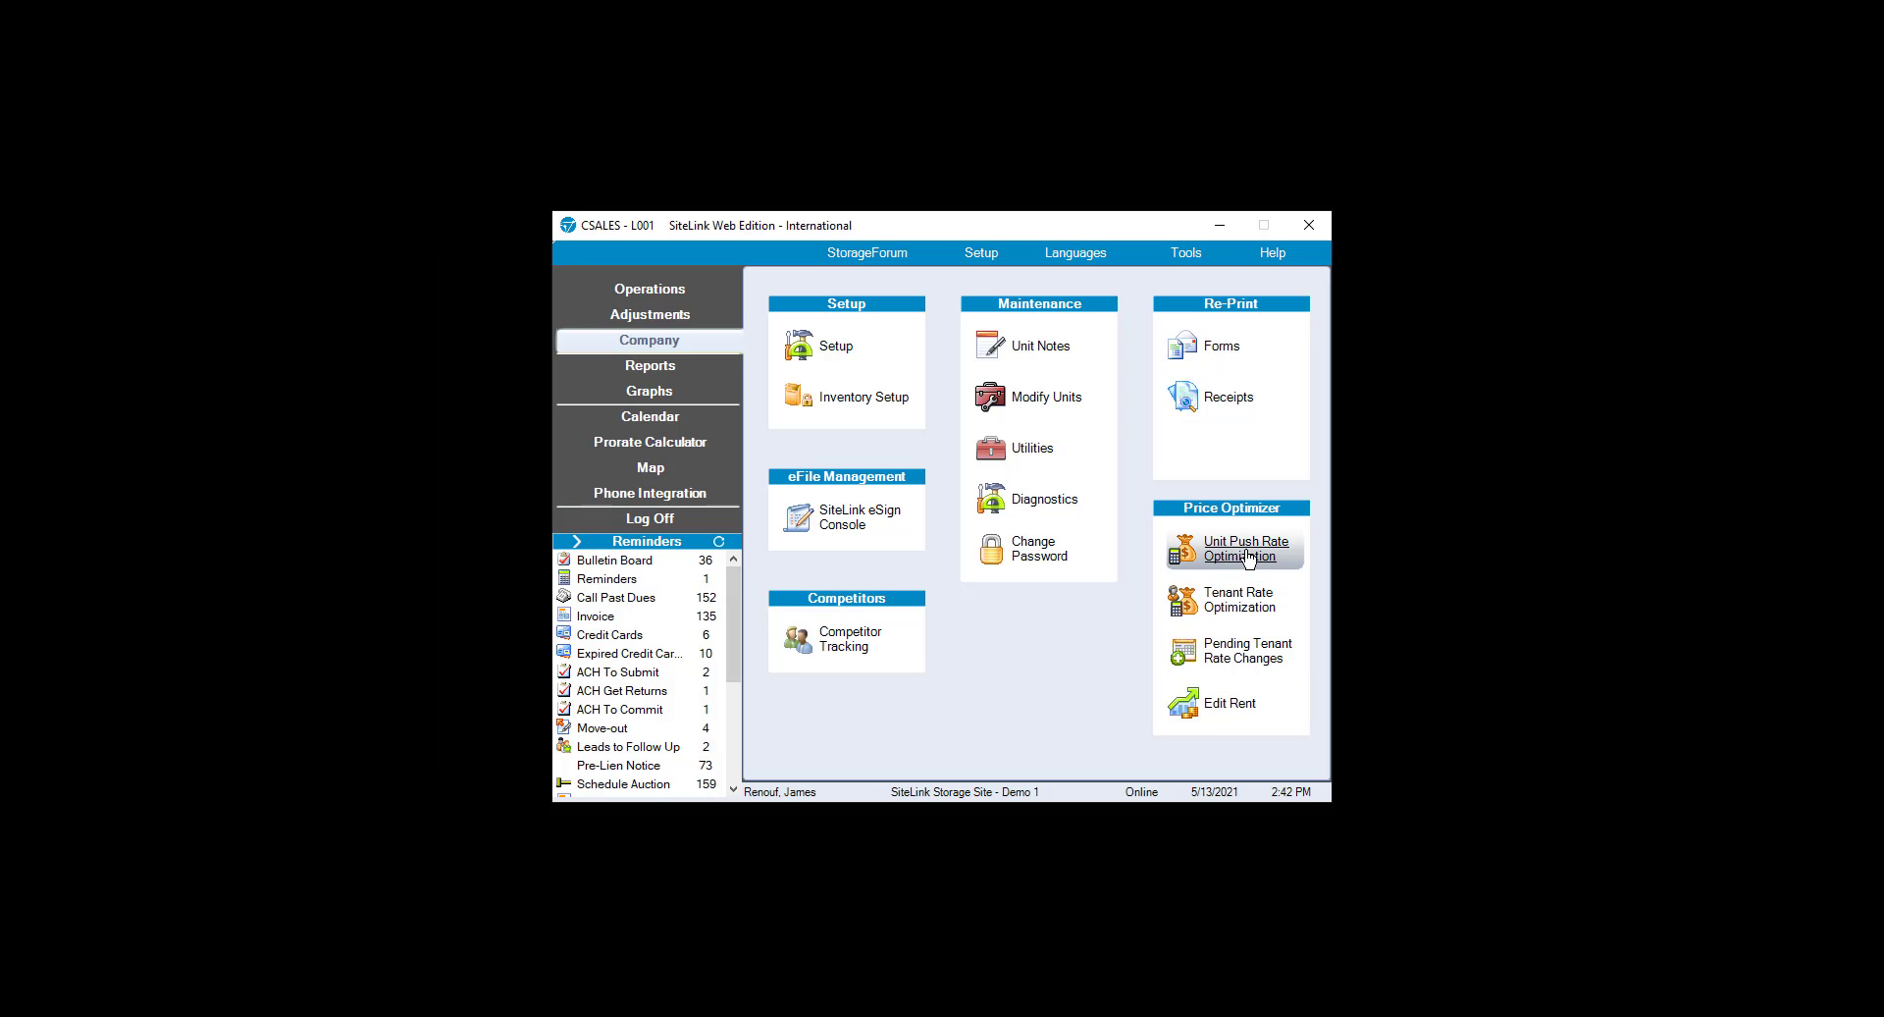
# Reopen Unit Push Rate Optimization and compare the snapshot's plans and push rates with the monthly plan assigned to May
pyautogui.click(1235, 552)
pyautogui.click(948, 241)
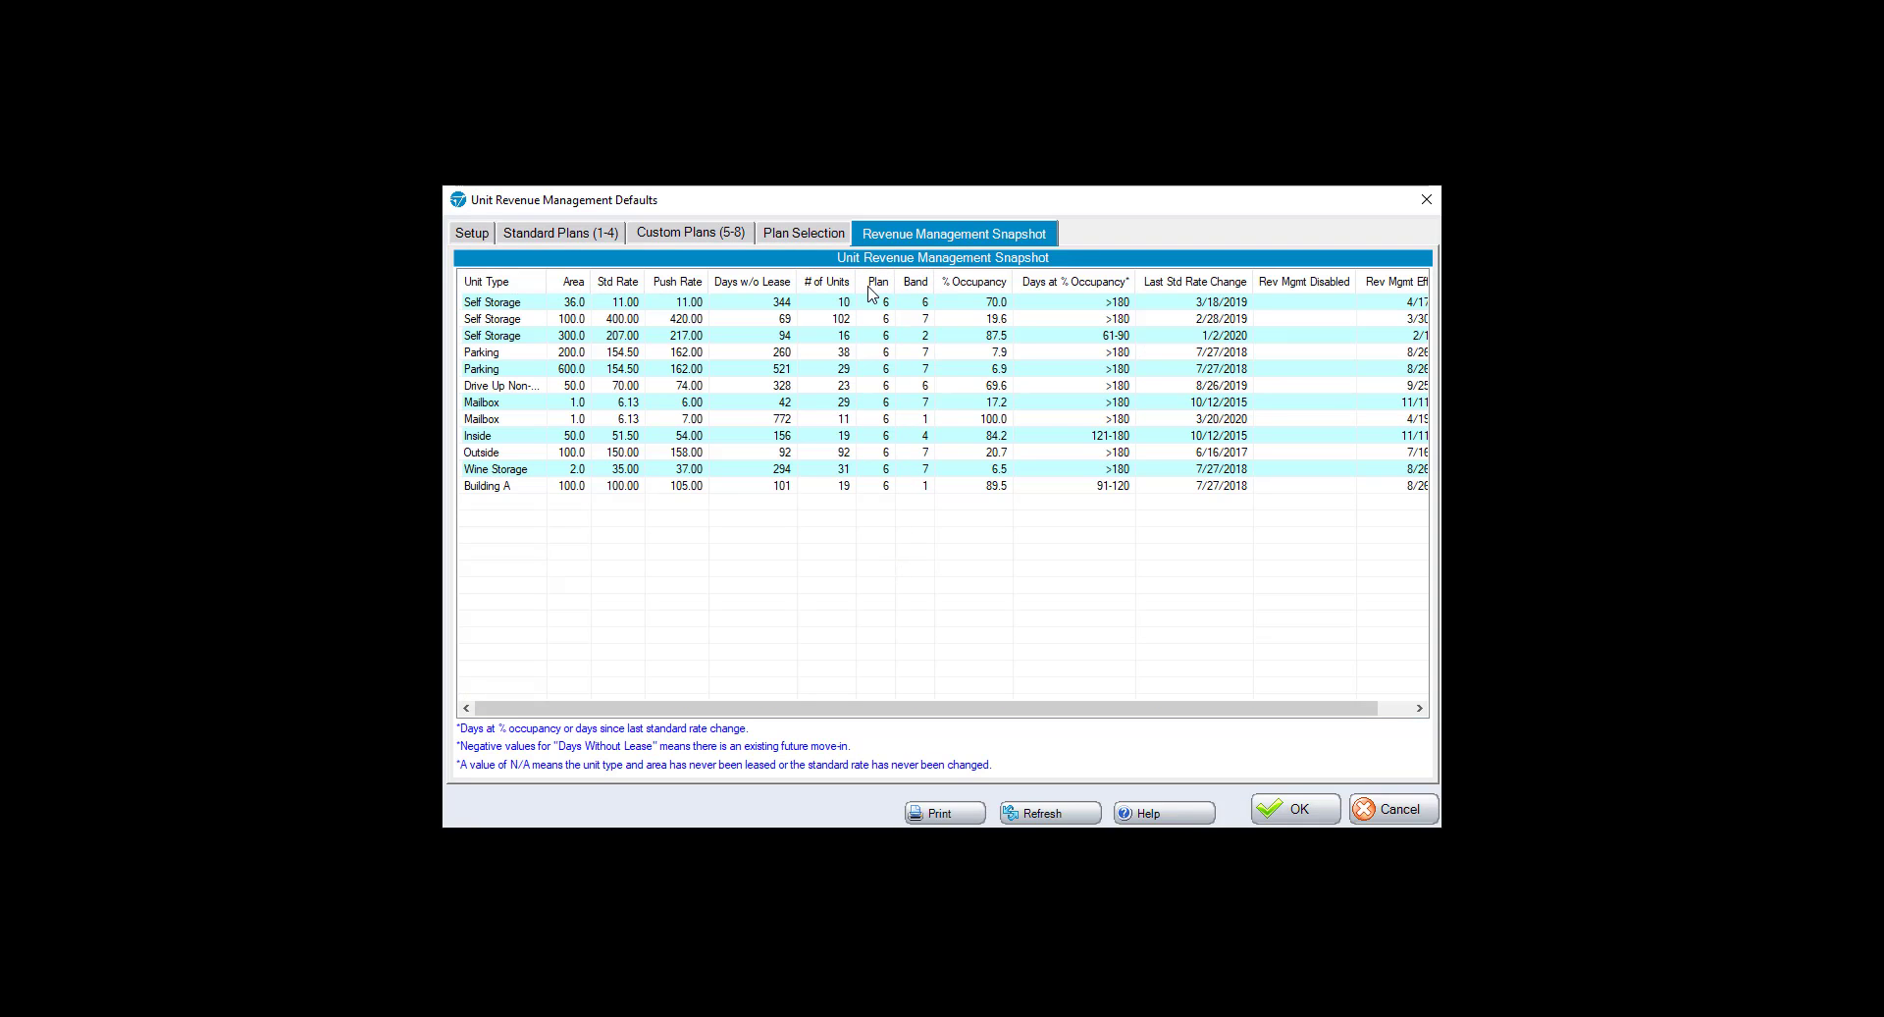
pyautogui.click(791, 235)
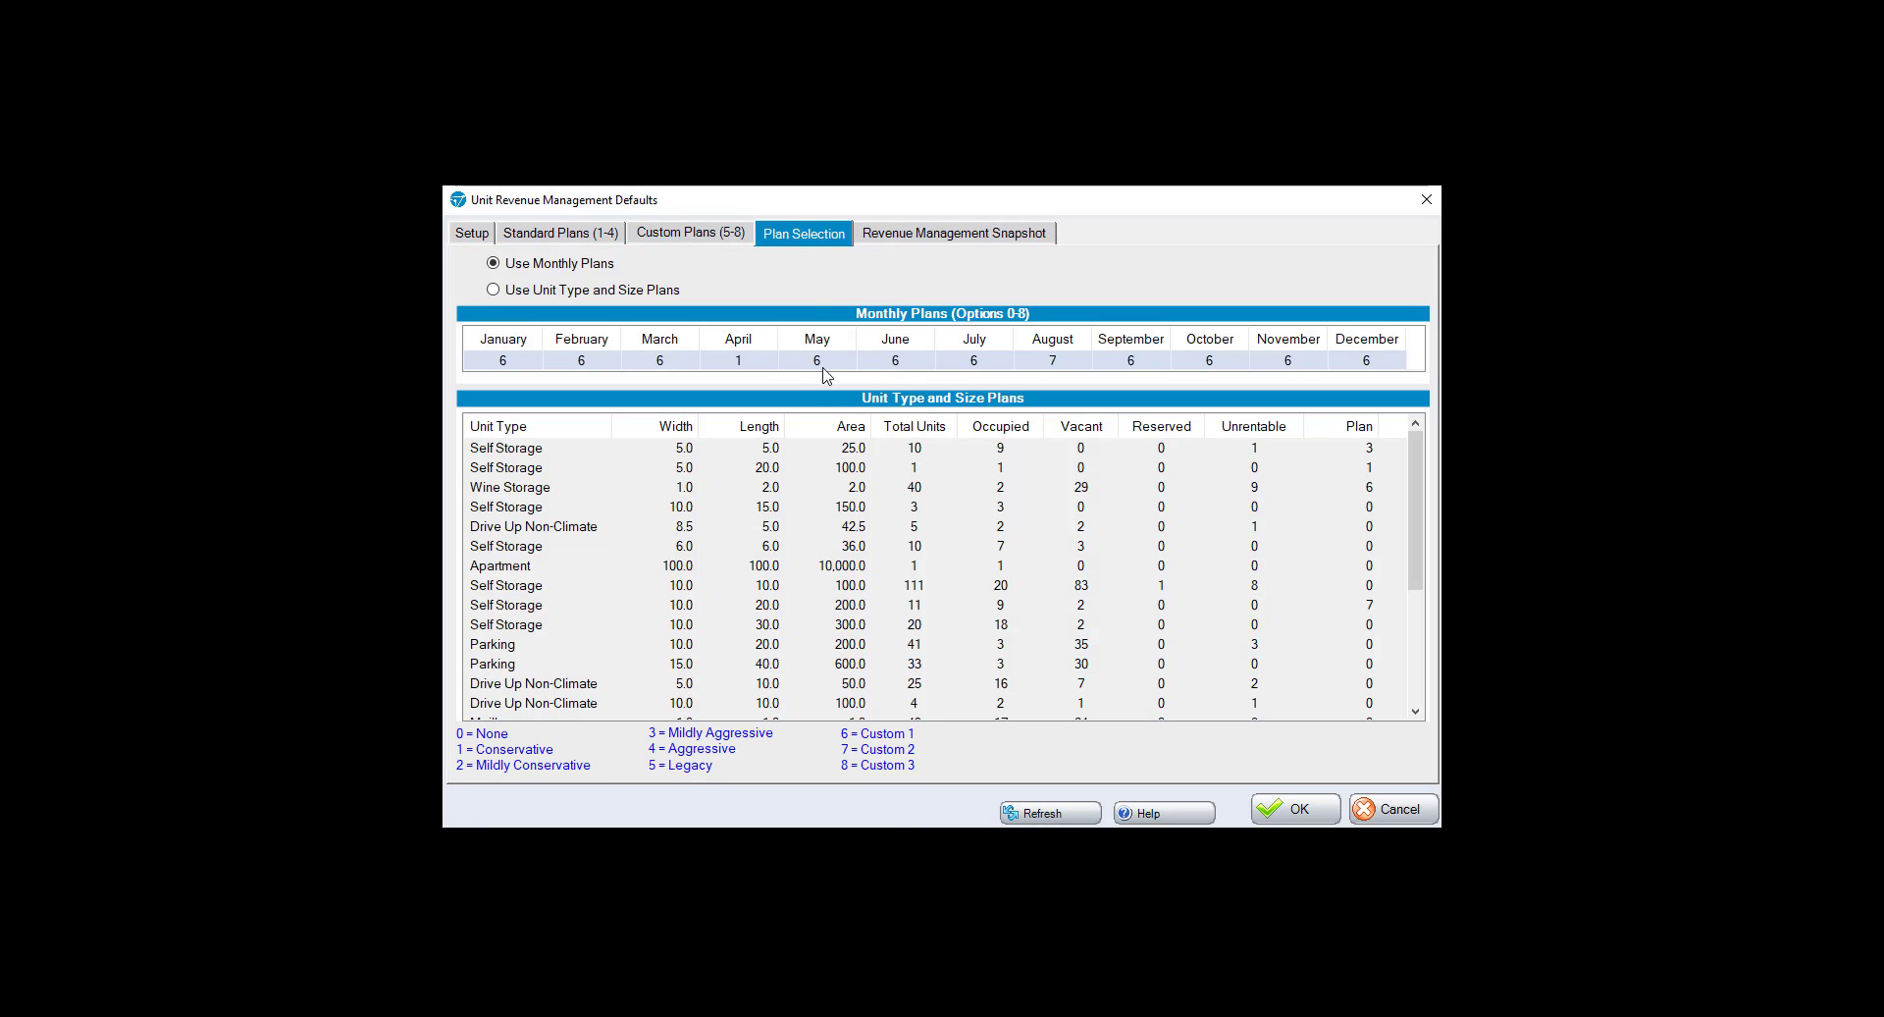
pyautogui.click(895, 235)
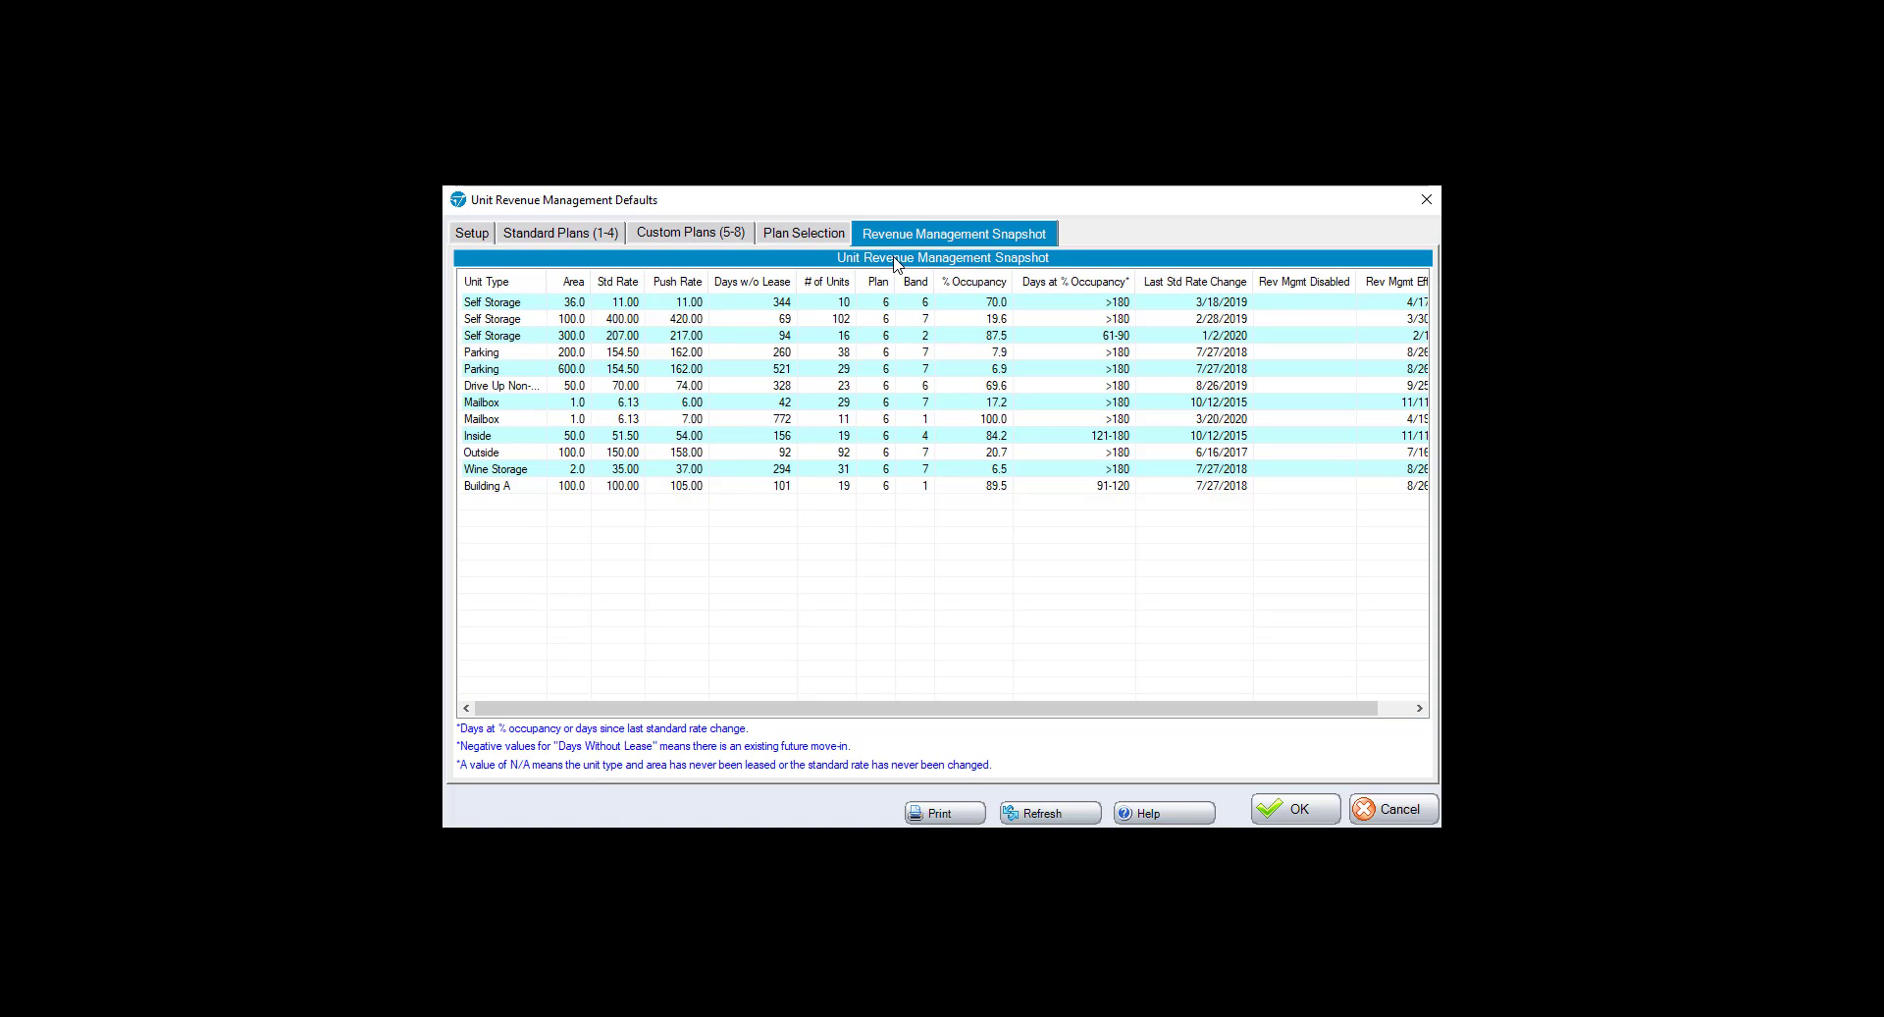
# Set the plan selection to use unit type and size plans and save the defaults
pyautogui.click(799, 234)
pyautogui.click(493, 290)
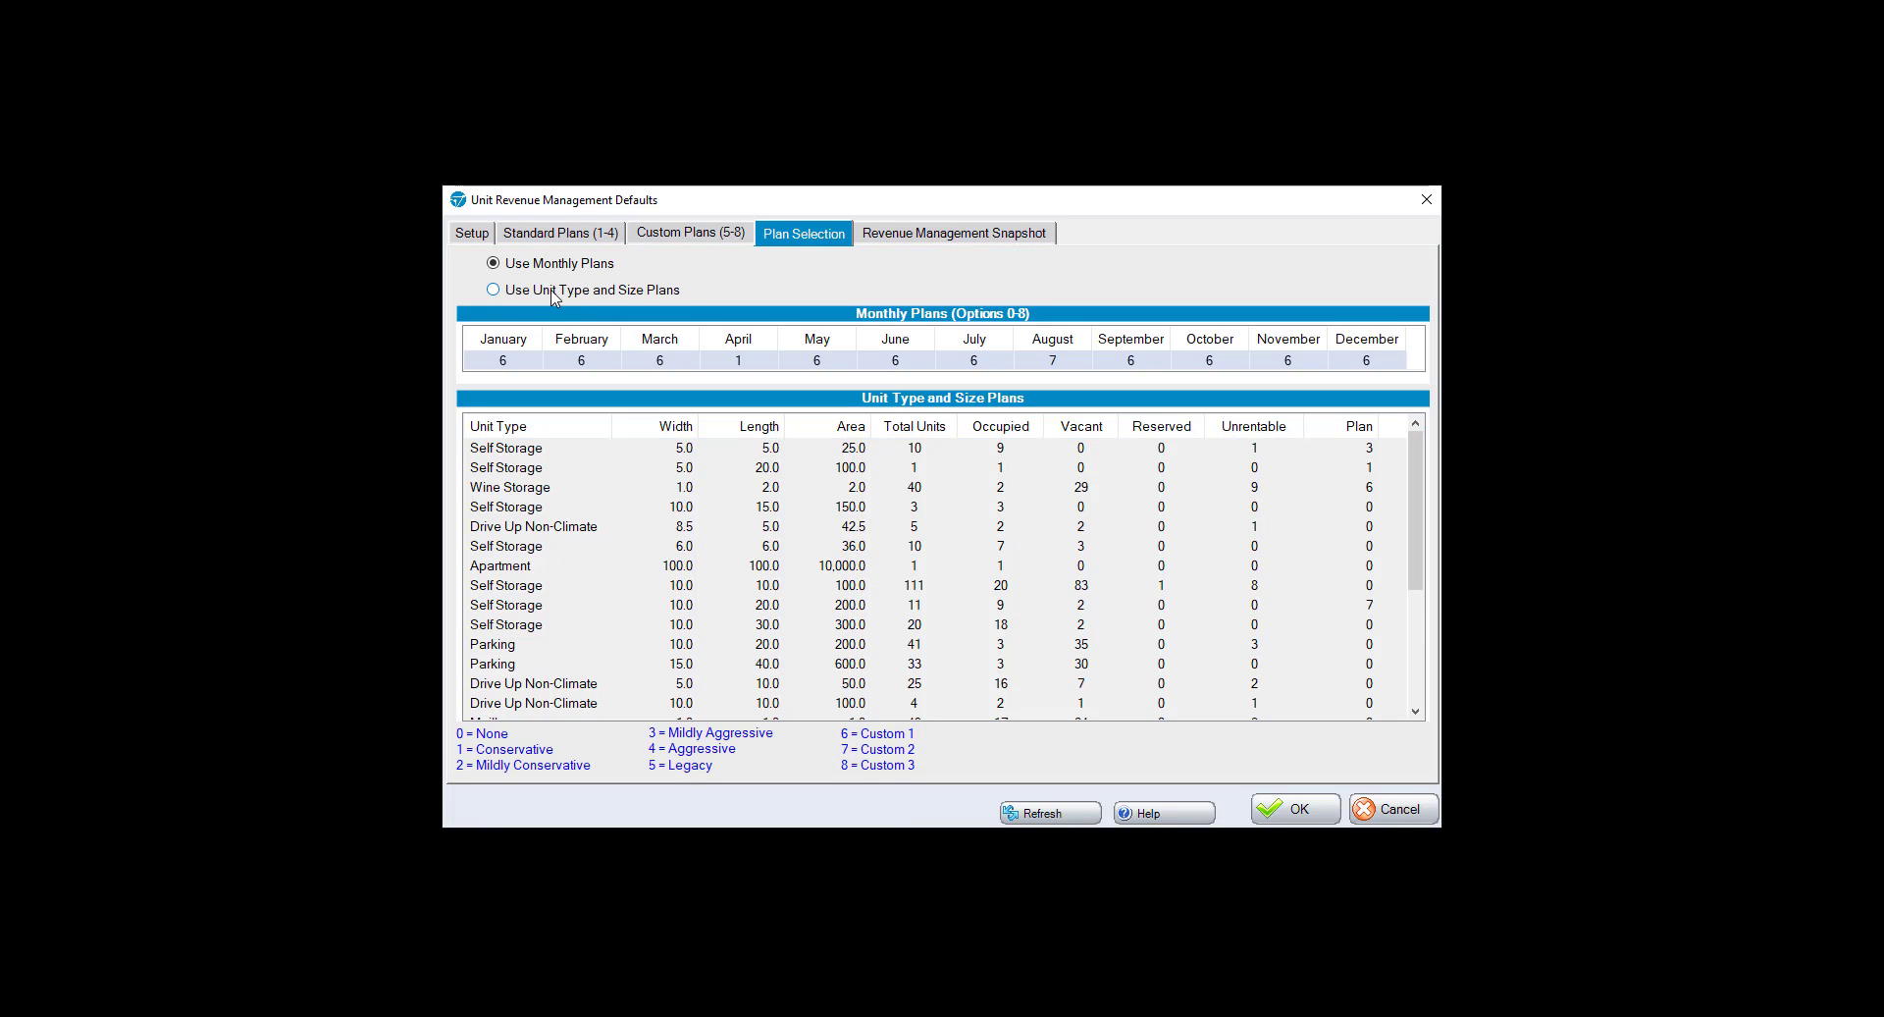
pyautogui.click(1293, 810)
pyautogui.click(1232, 531)
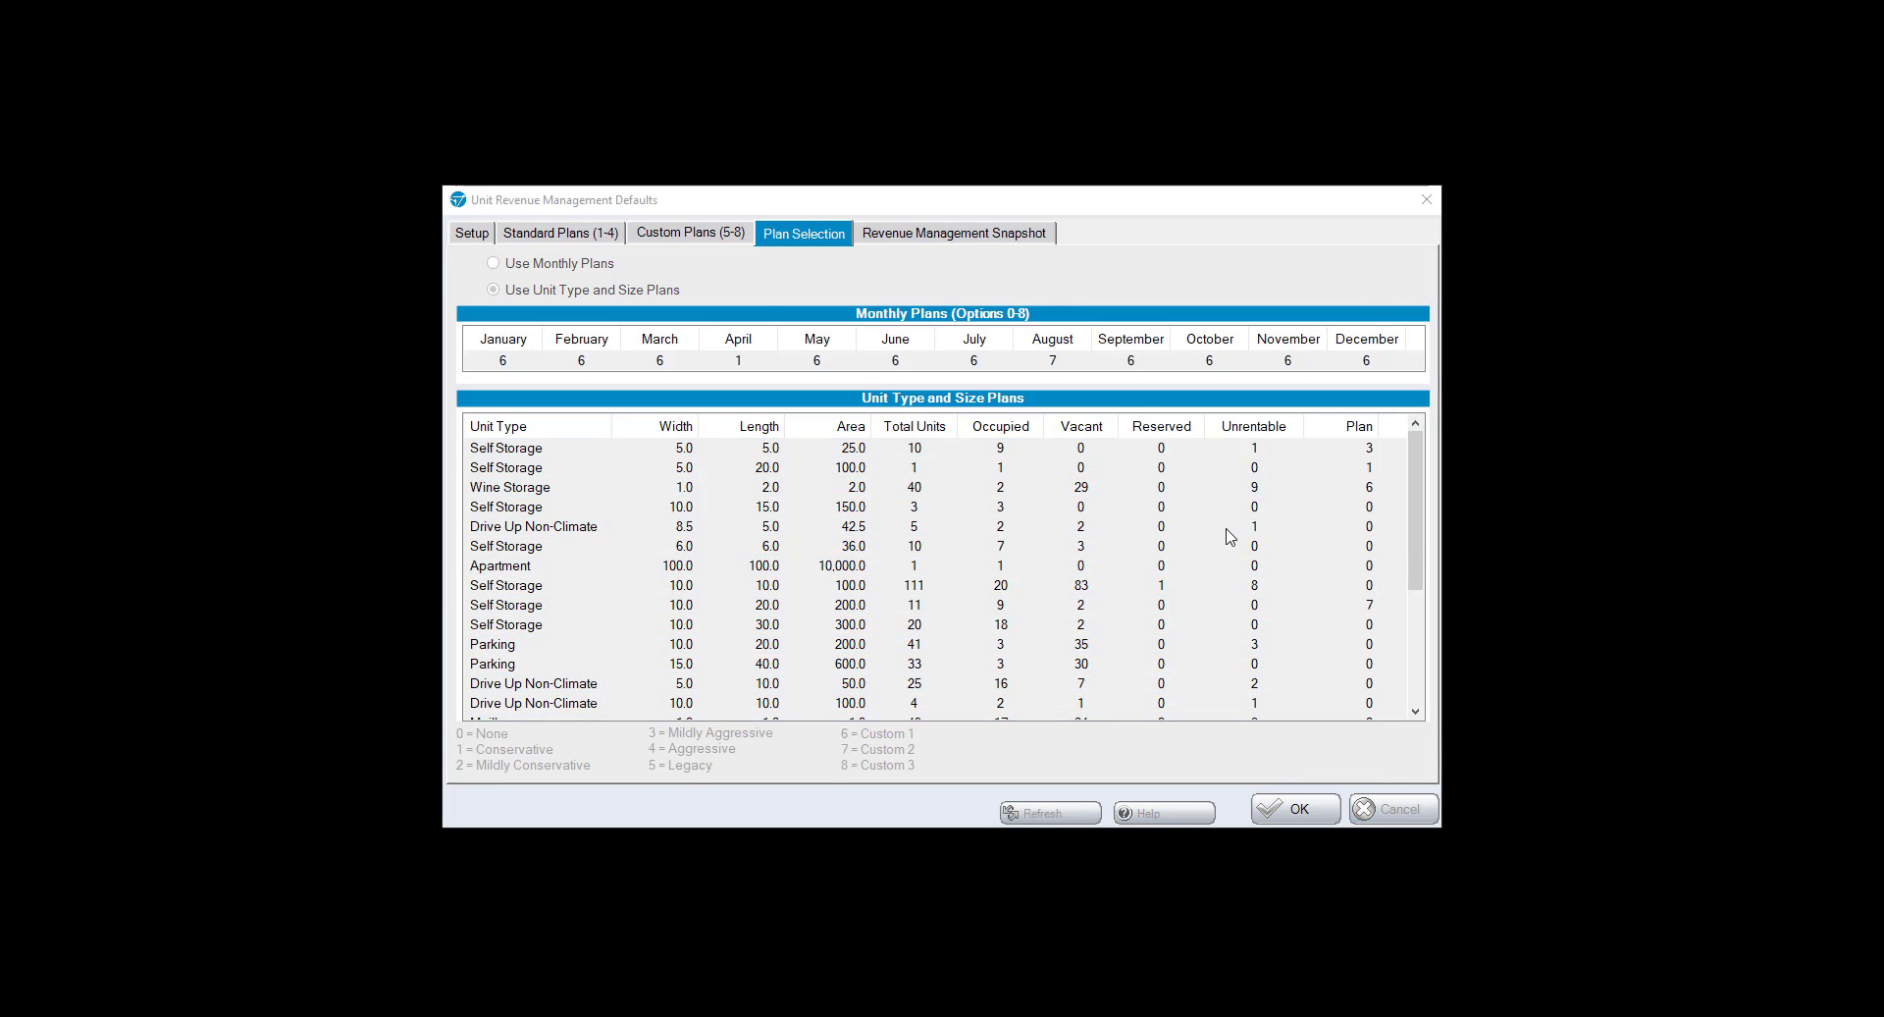
# Reopen Unit Push Rate Optimization and check the plan selection against the Wine Storage row in the snapshot
pyautogui.click(1215, 547)
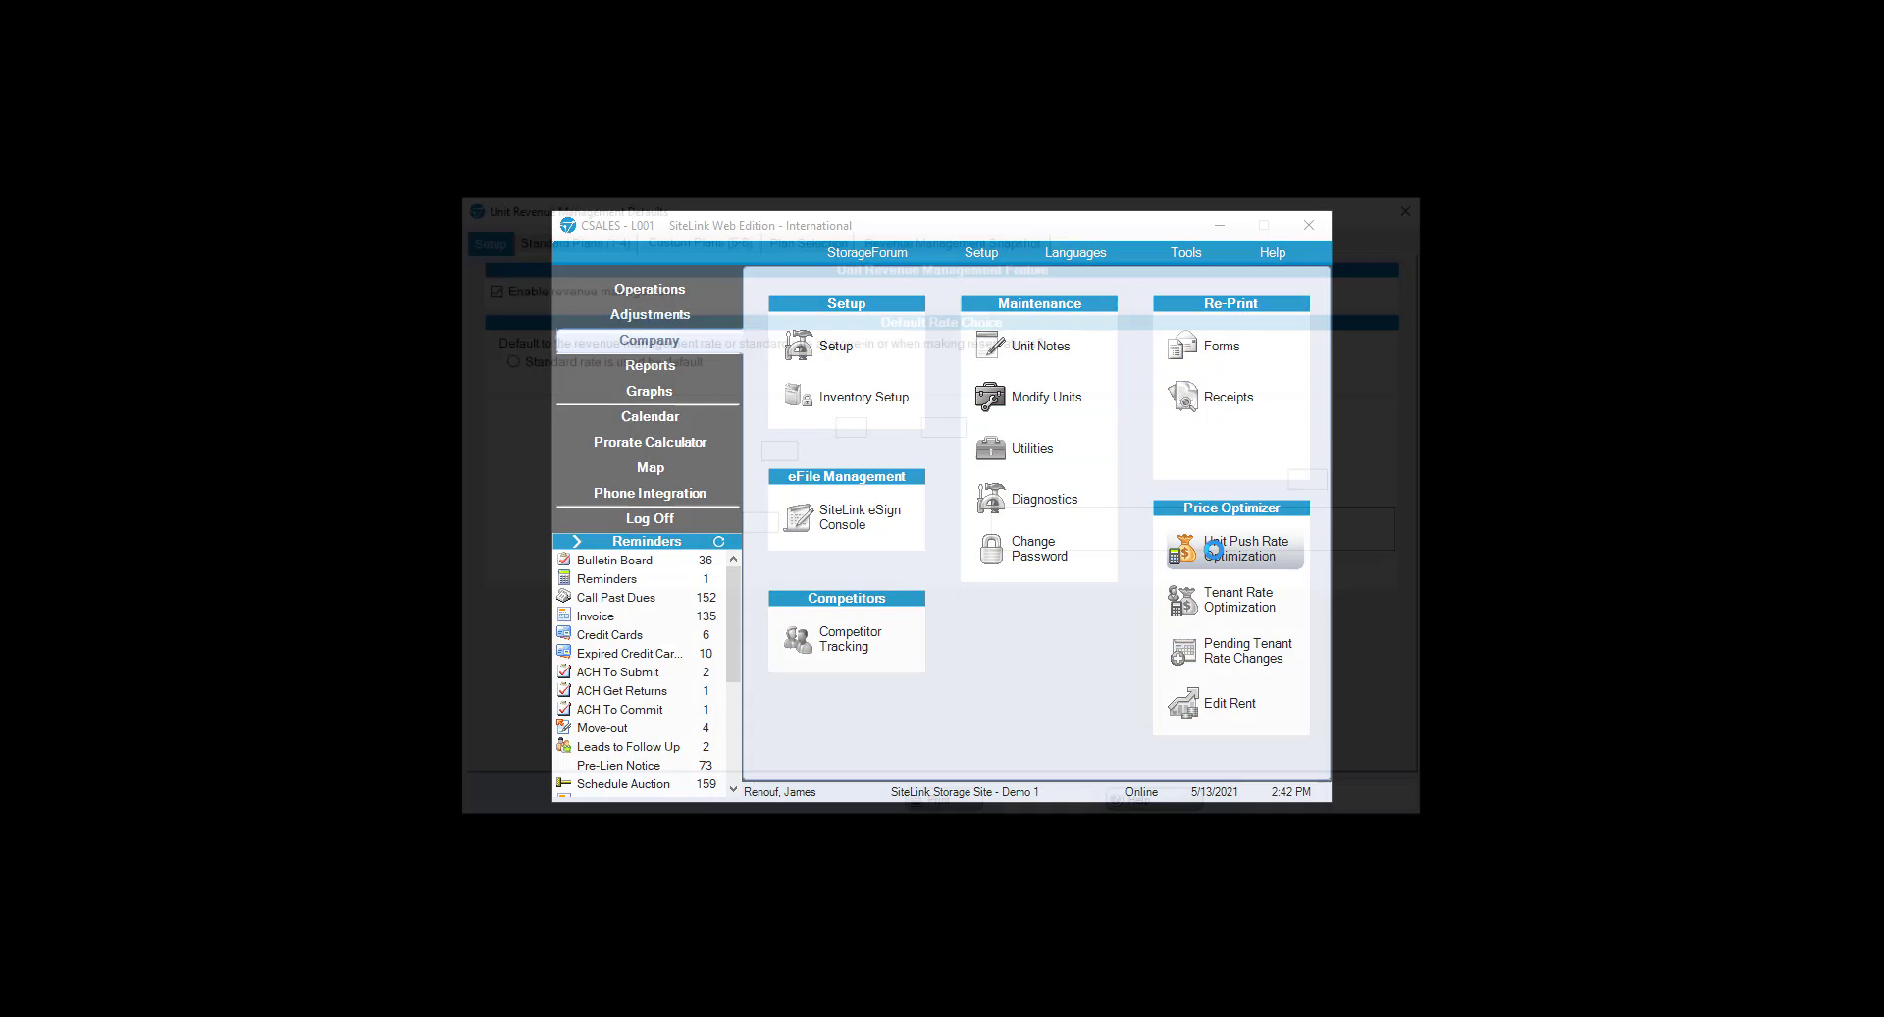
pyautogui.click(805, 241)
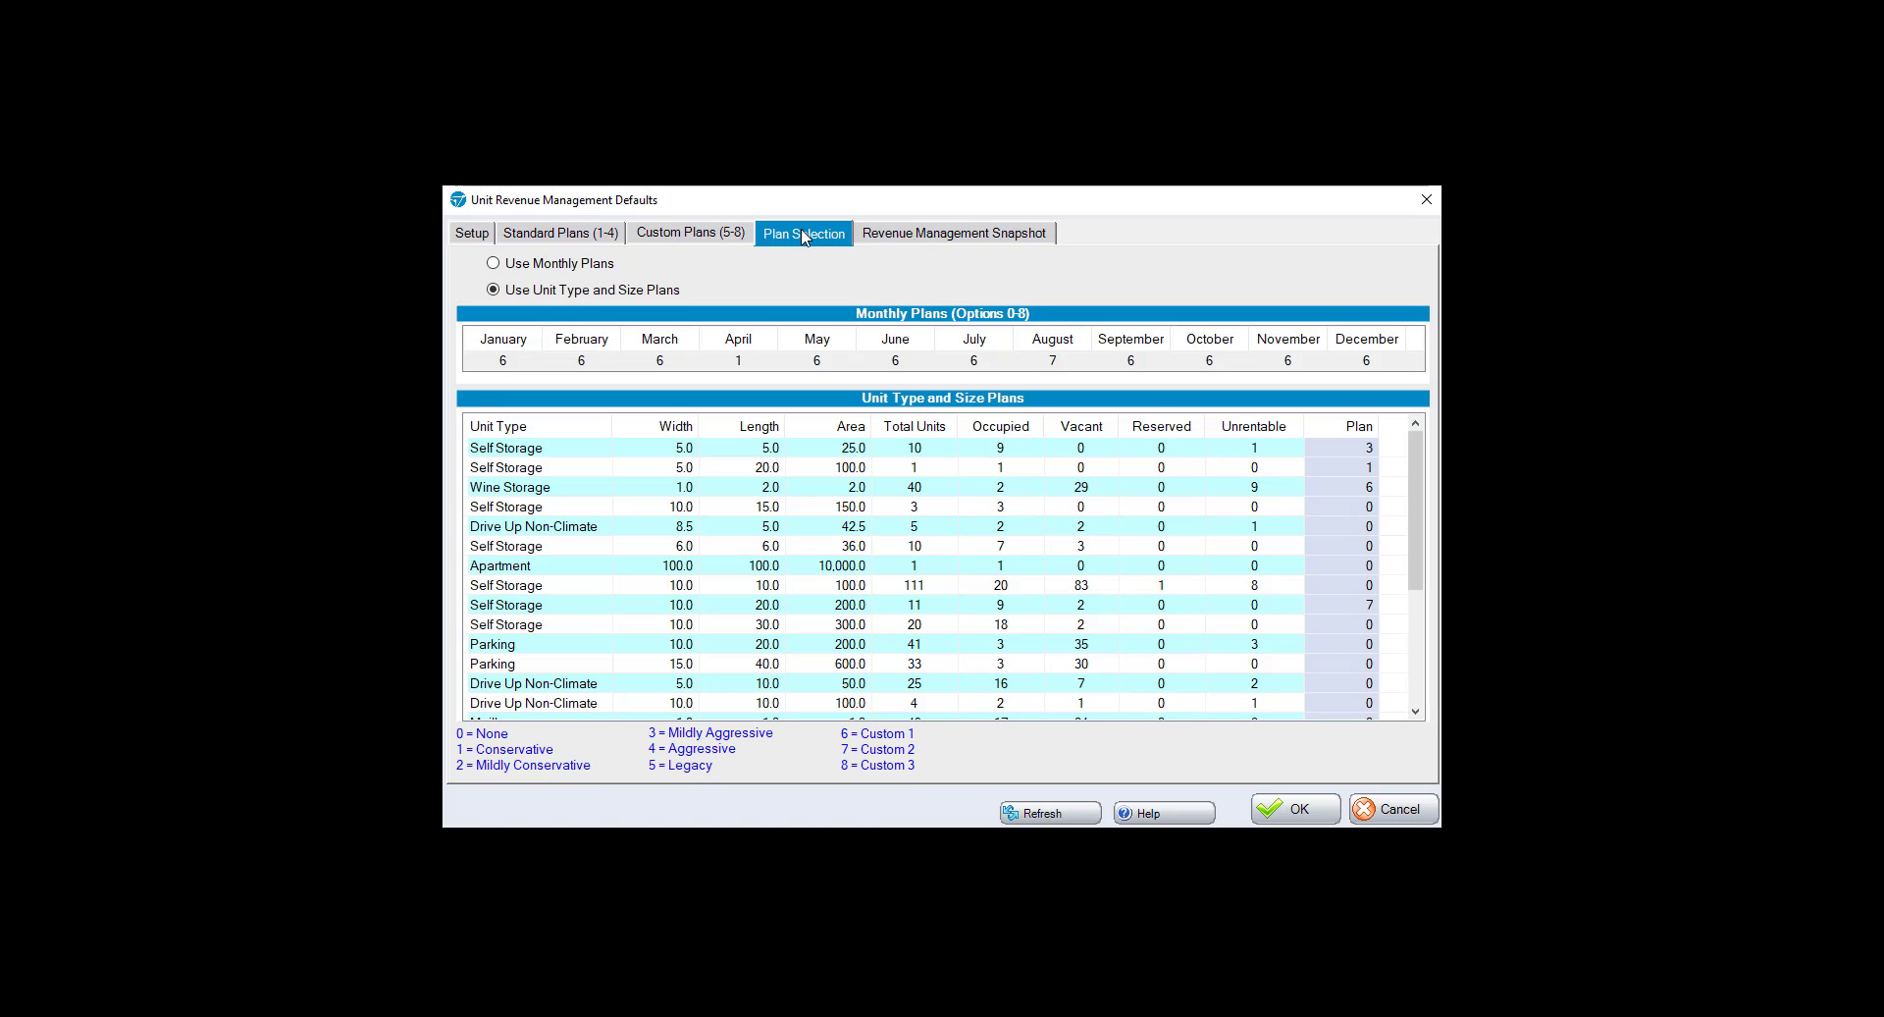
pyautogui.click(1355, 501)
pyautogui.click(952, 236)
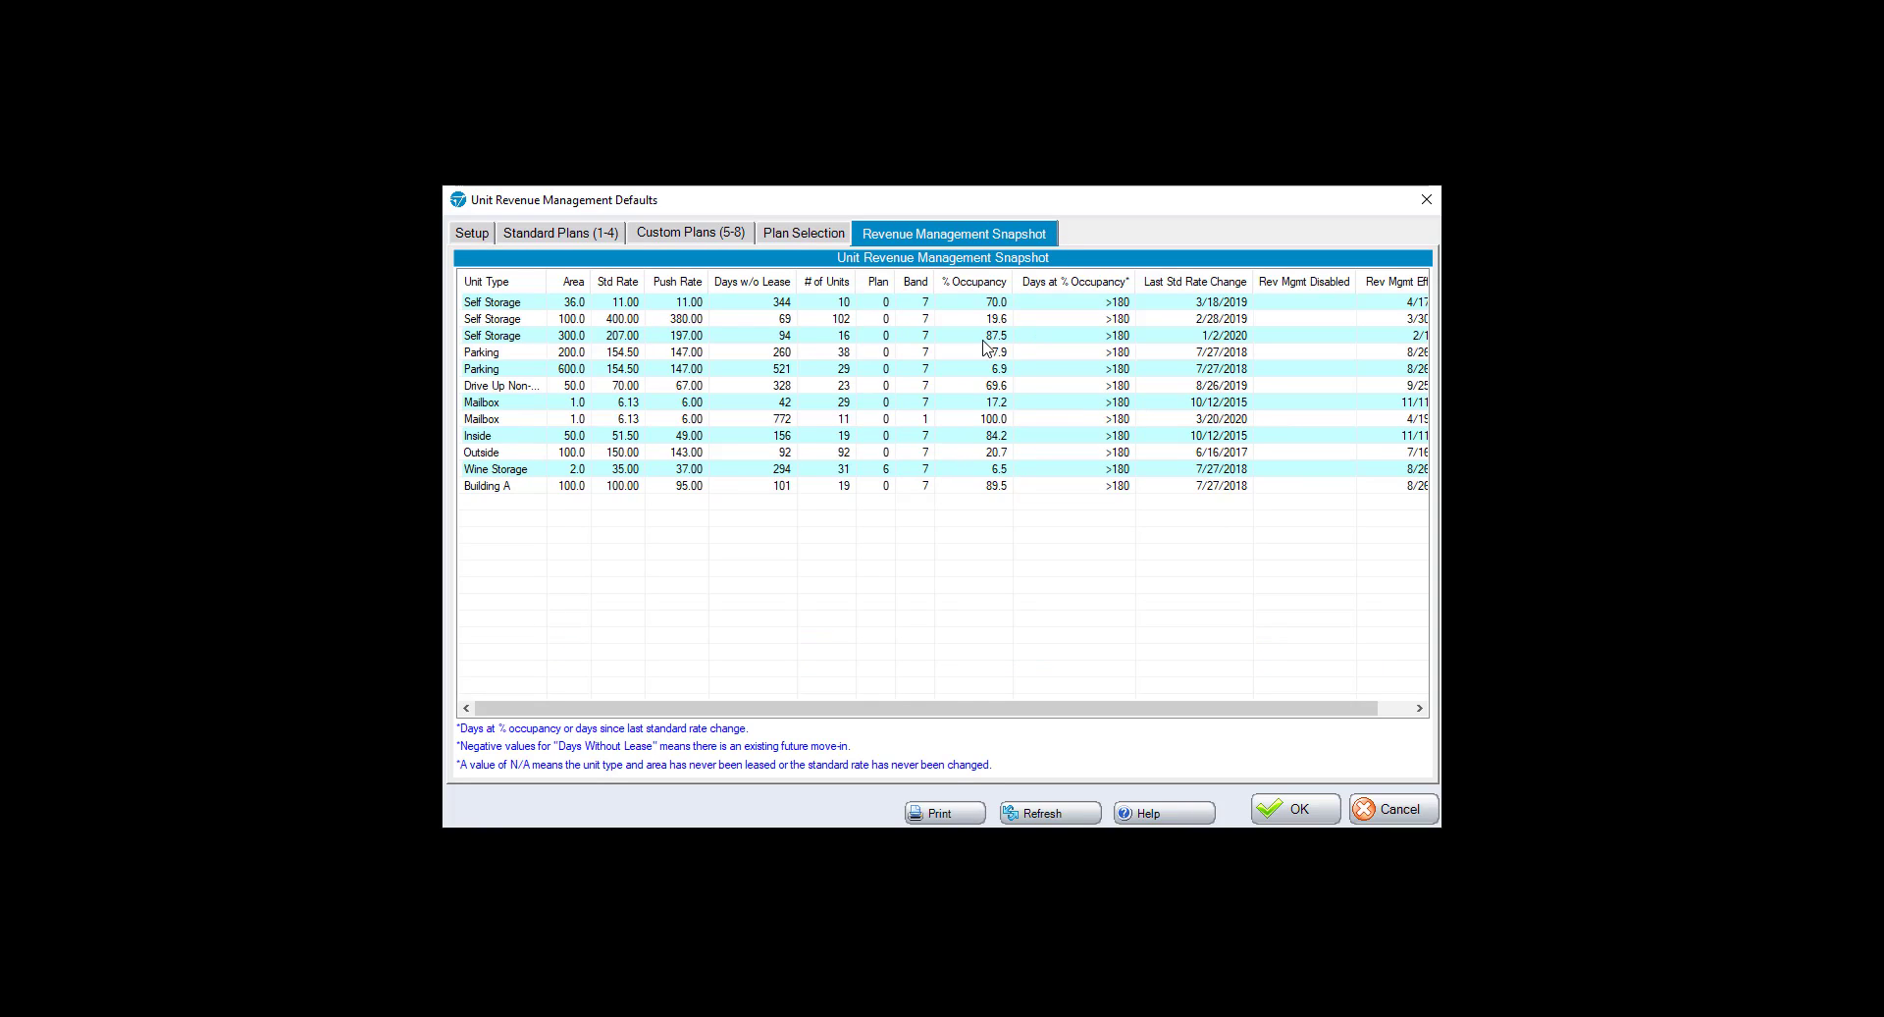
pyautogui.click(883, 478)
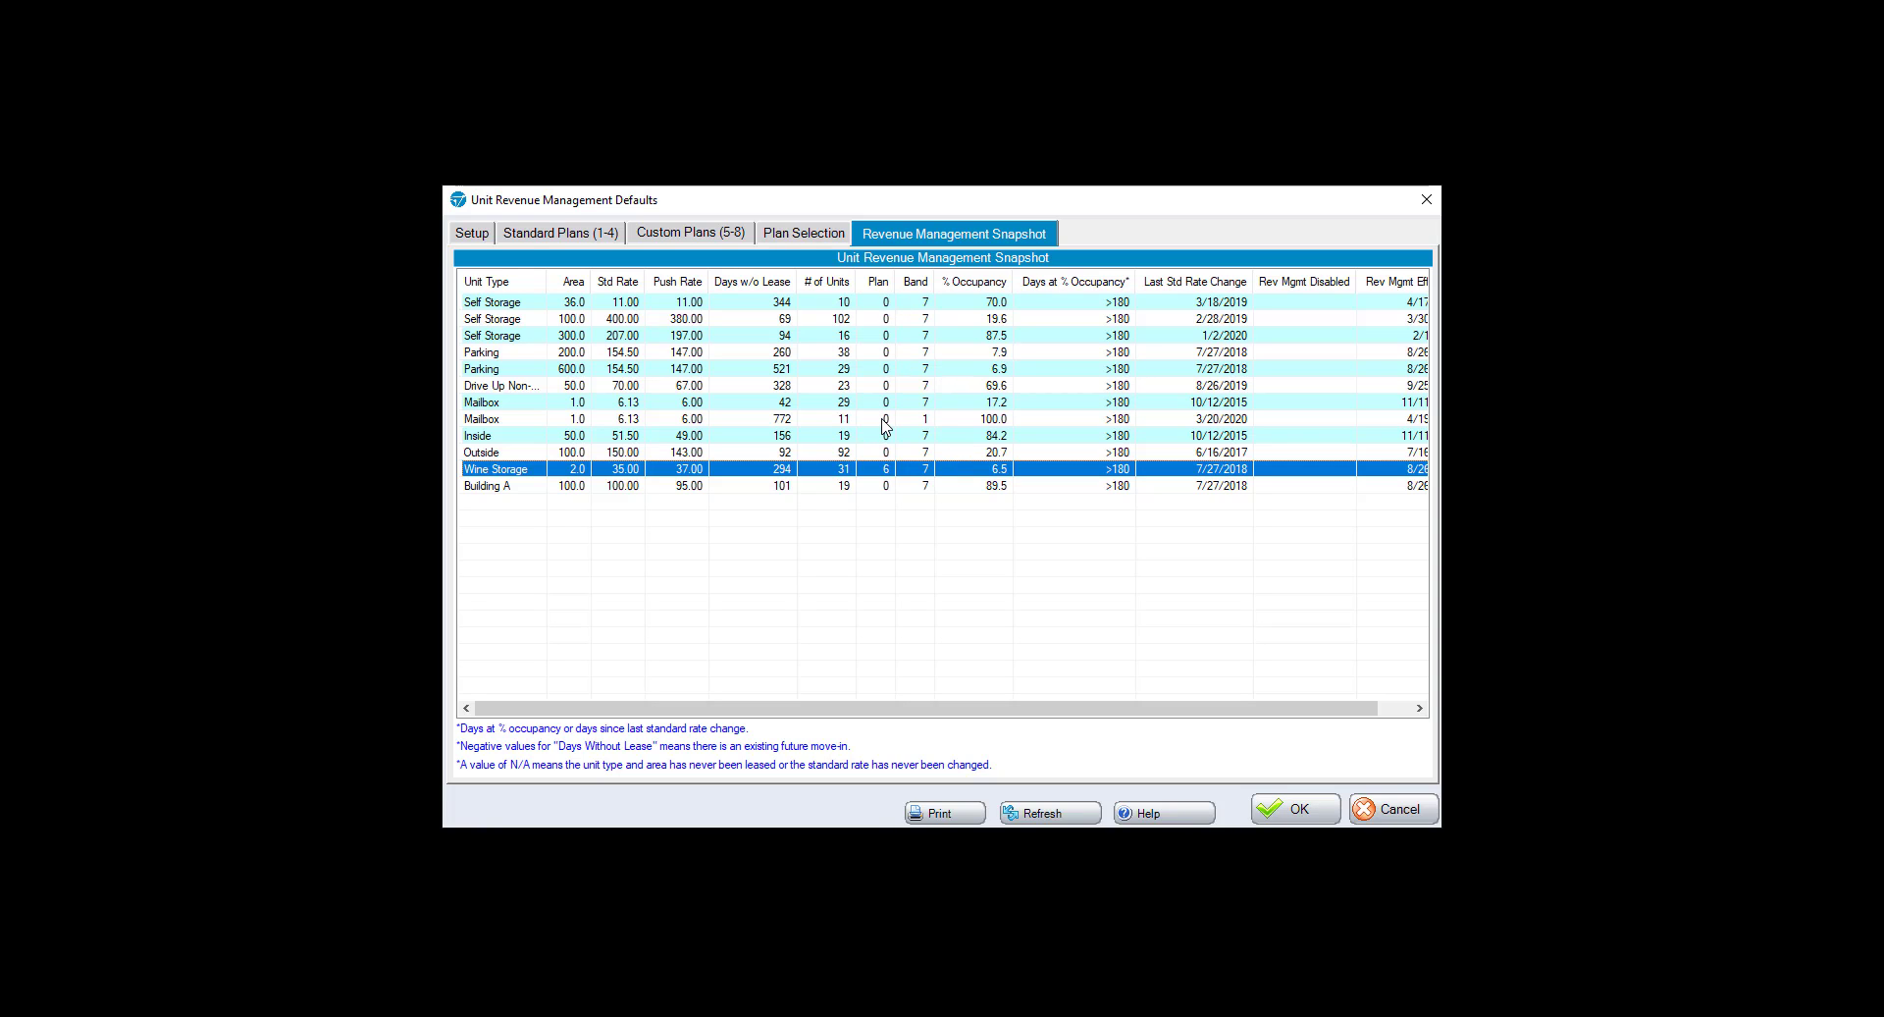
# Review the plans assigned by unit type, including Wine Storage, recheck the snapshot and close the defaults without saving
pyautogui.click(822, 235)
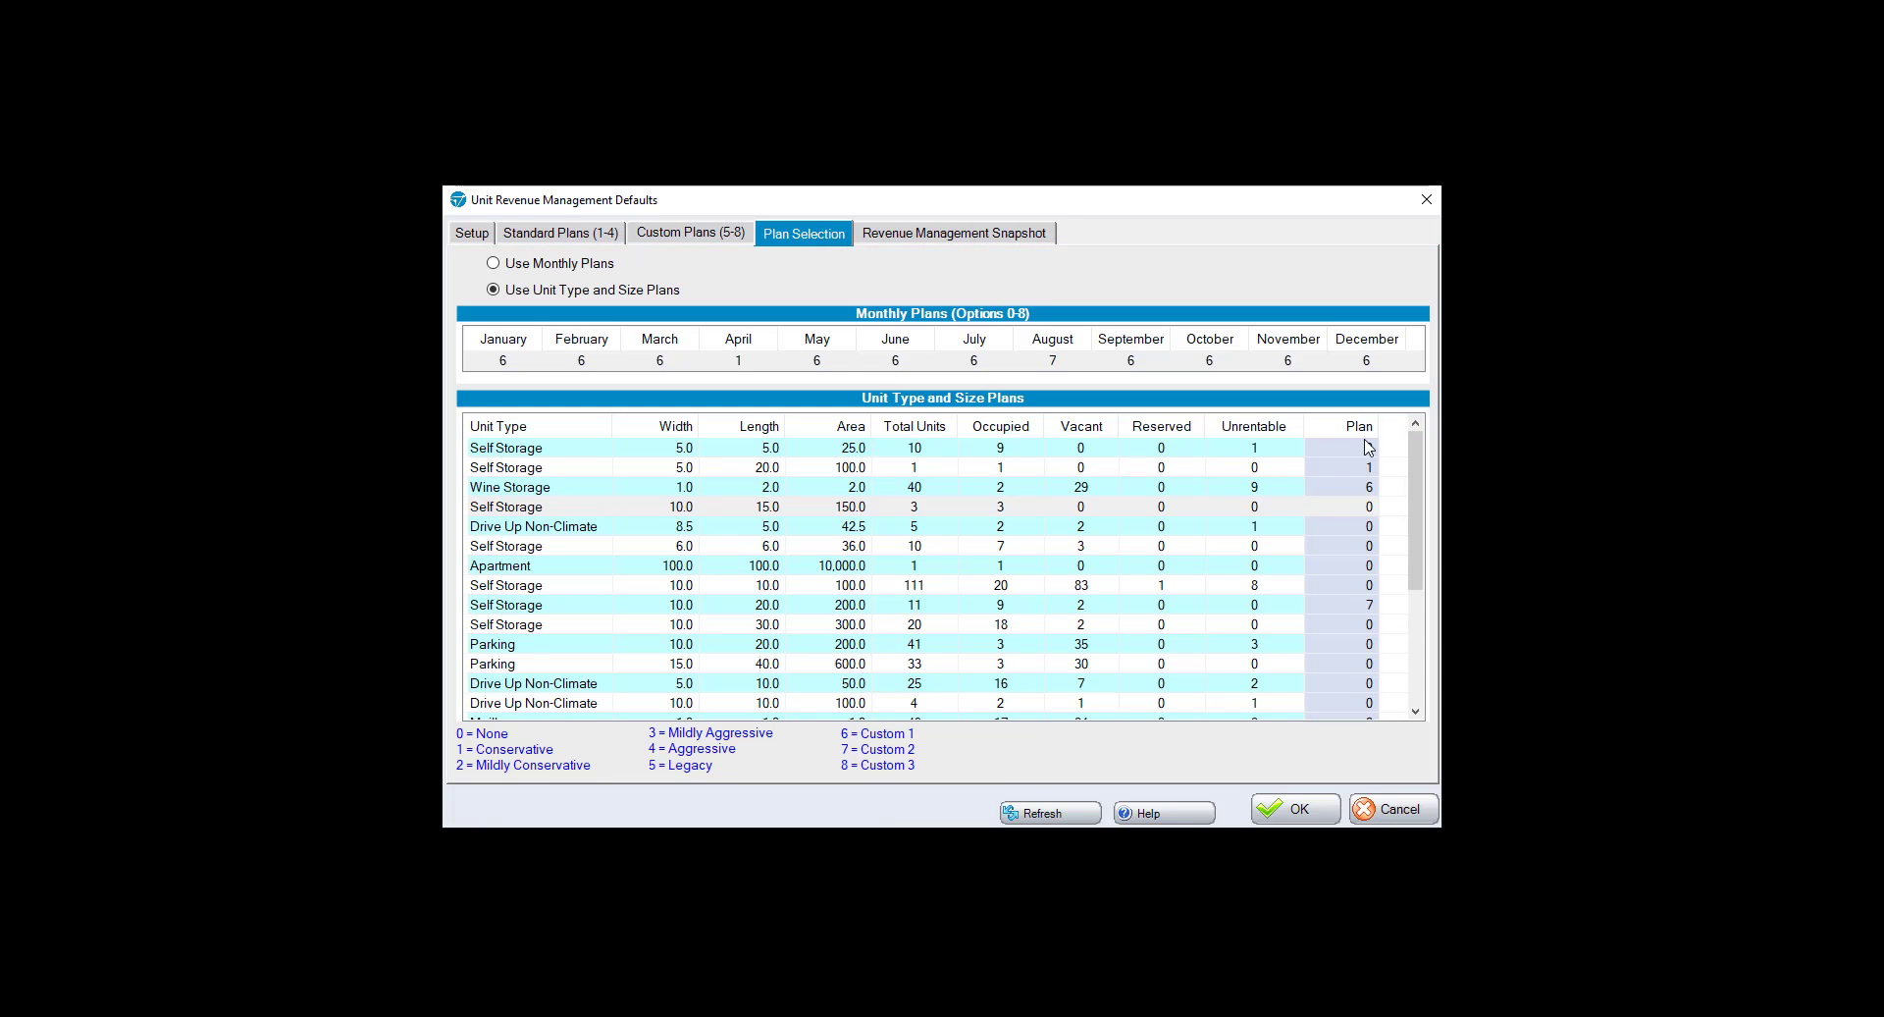
pyautogui.scroll(-3, 1379, 692)
pyautogui.scroll(4, 1367, 648)
pyautogui.click(1358, 489)
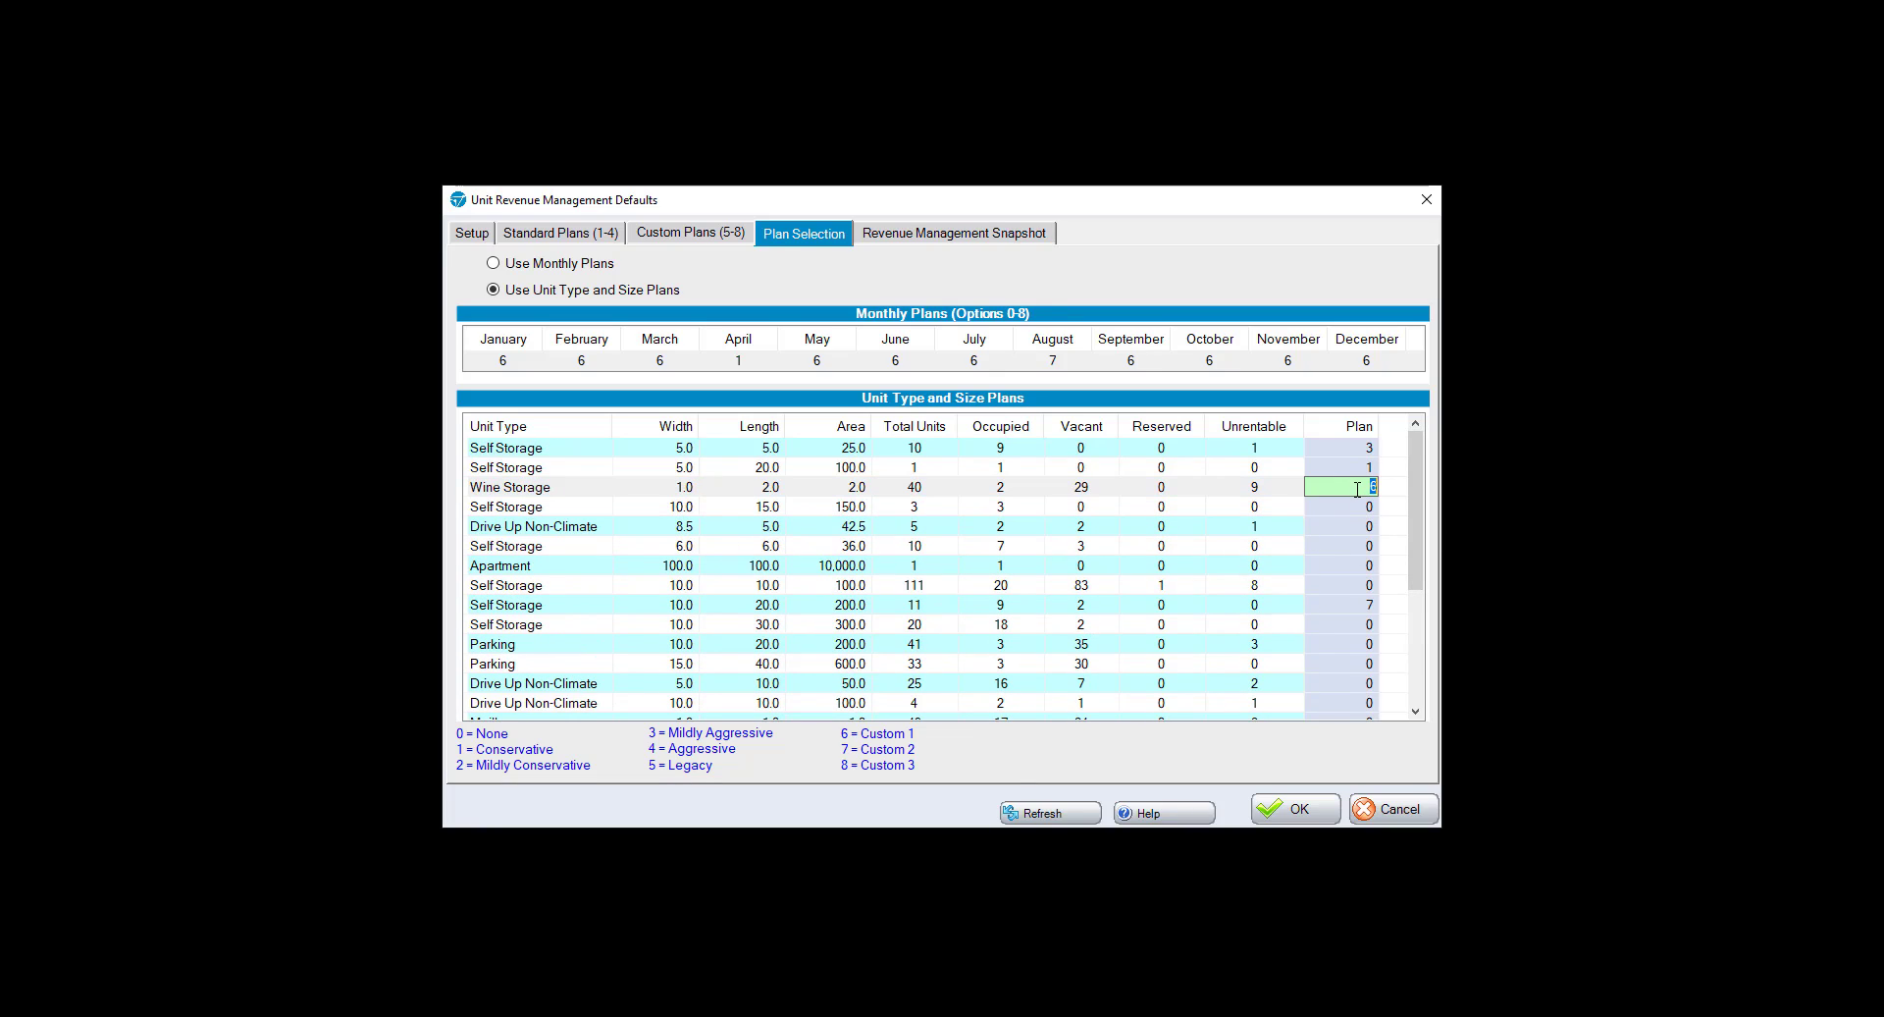
pyautogui.click(975, 237)
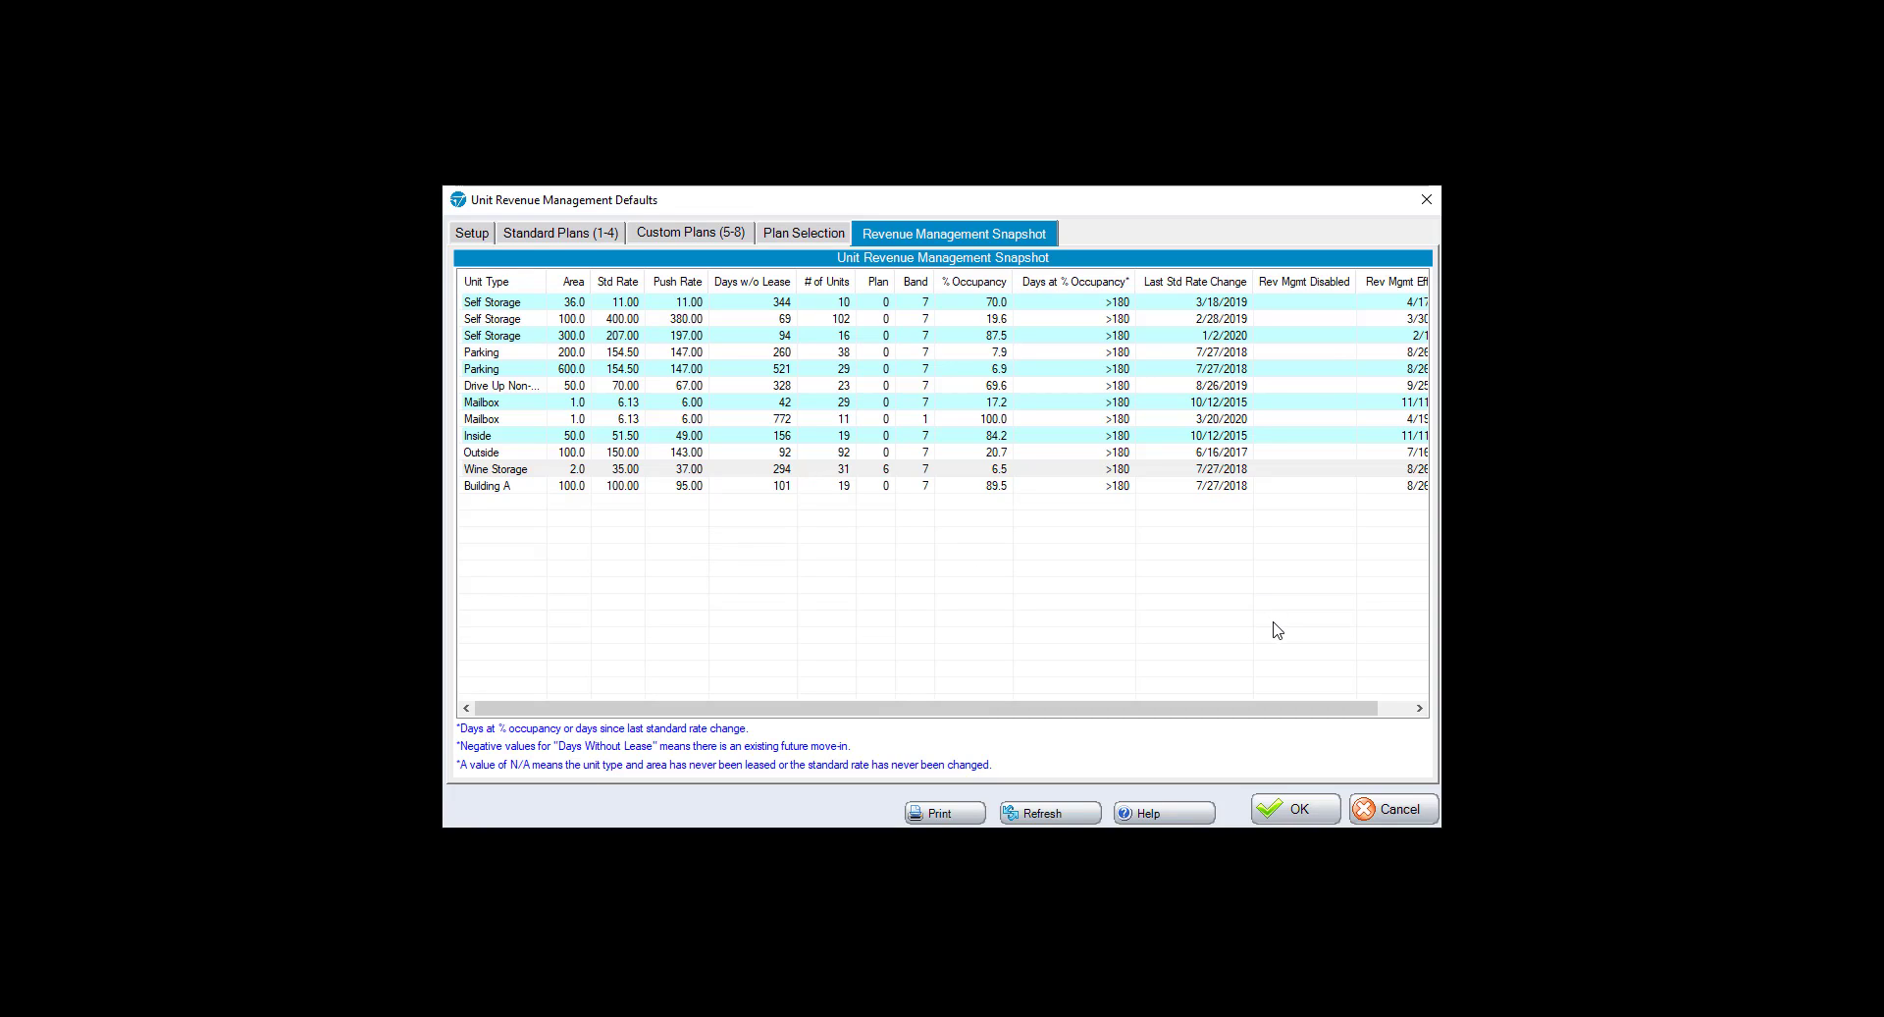
pyautogui.click(1382, 815)
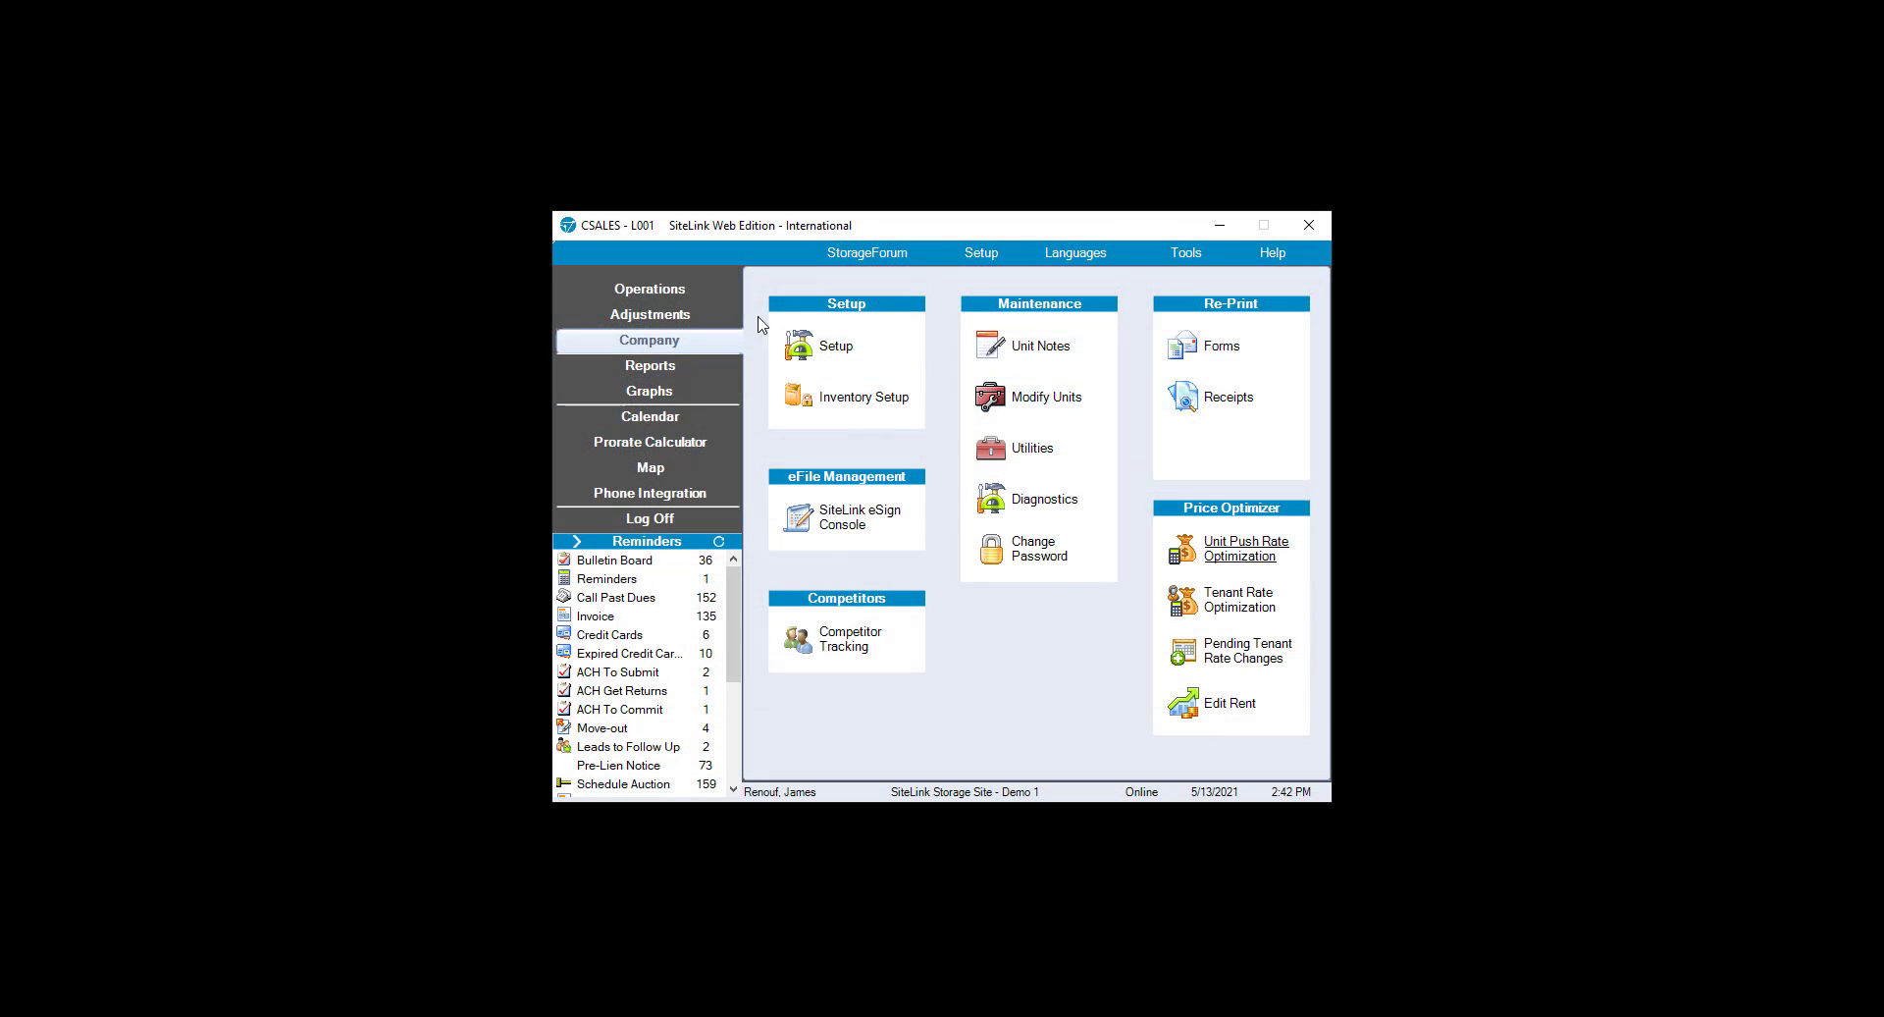
# Open the move-in unit list to inspect the vacant units' push rates, then close it
pyautogui.click(810, 374)
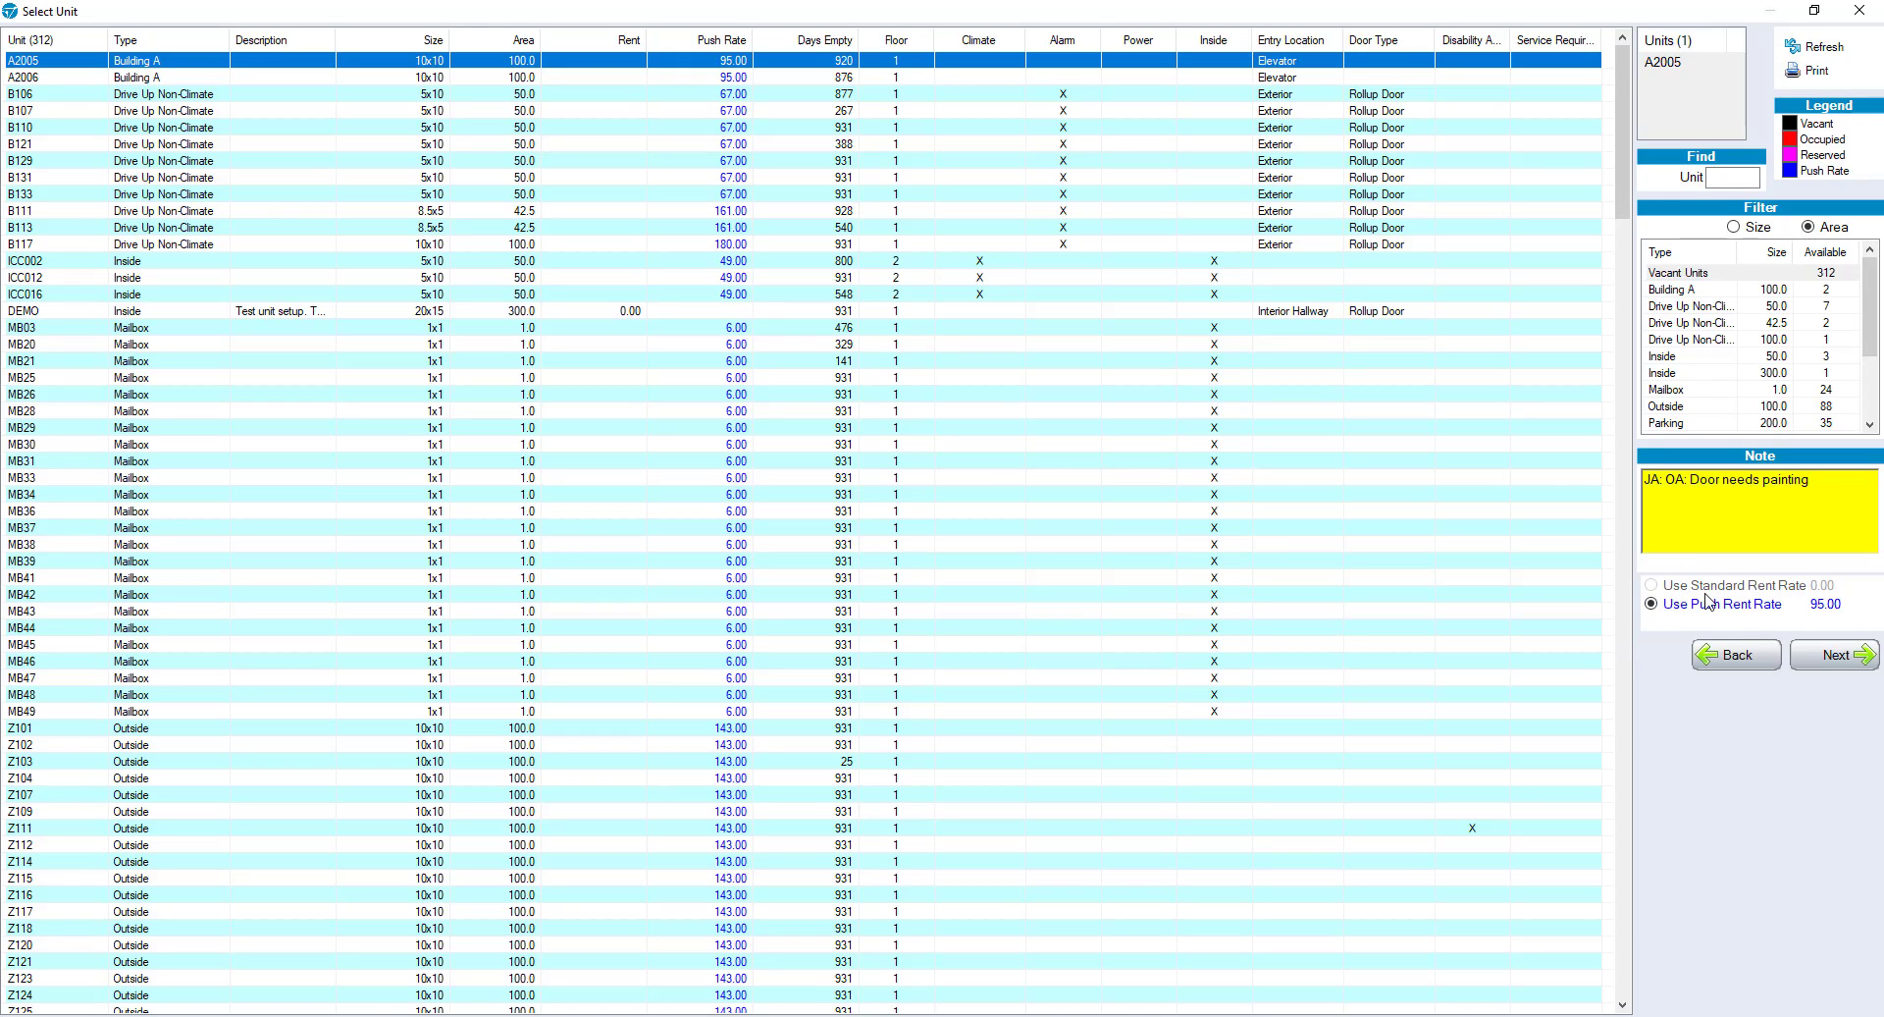
pyautogui.click(1859, 10)
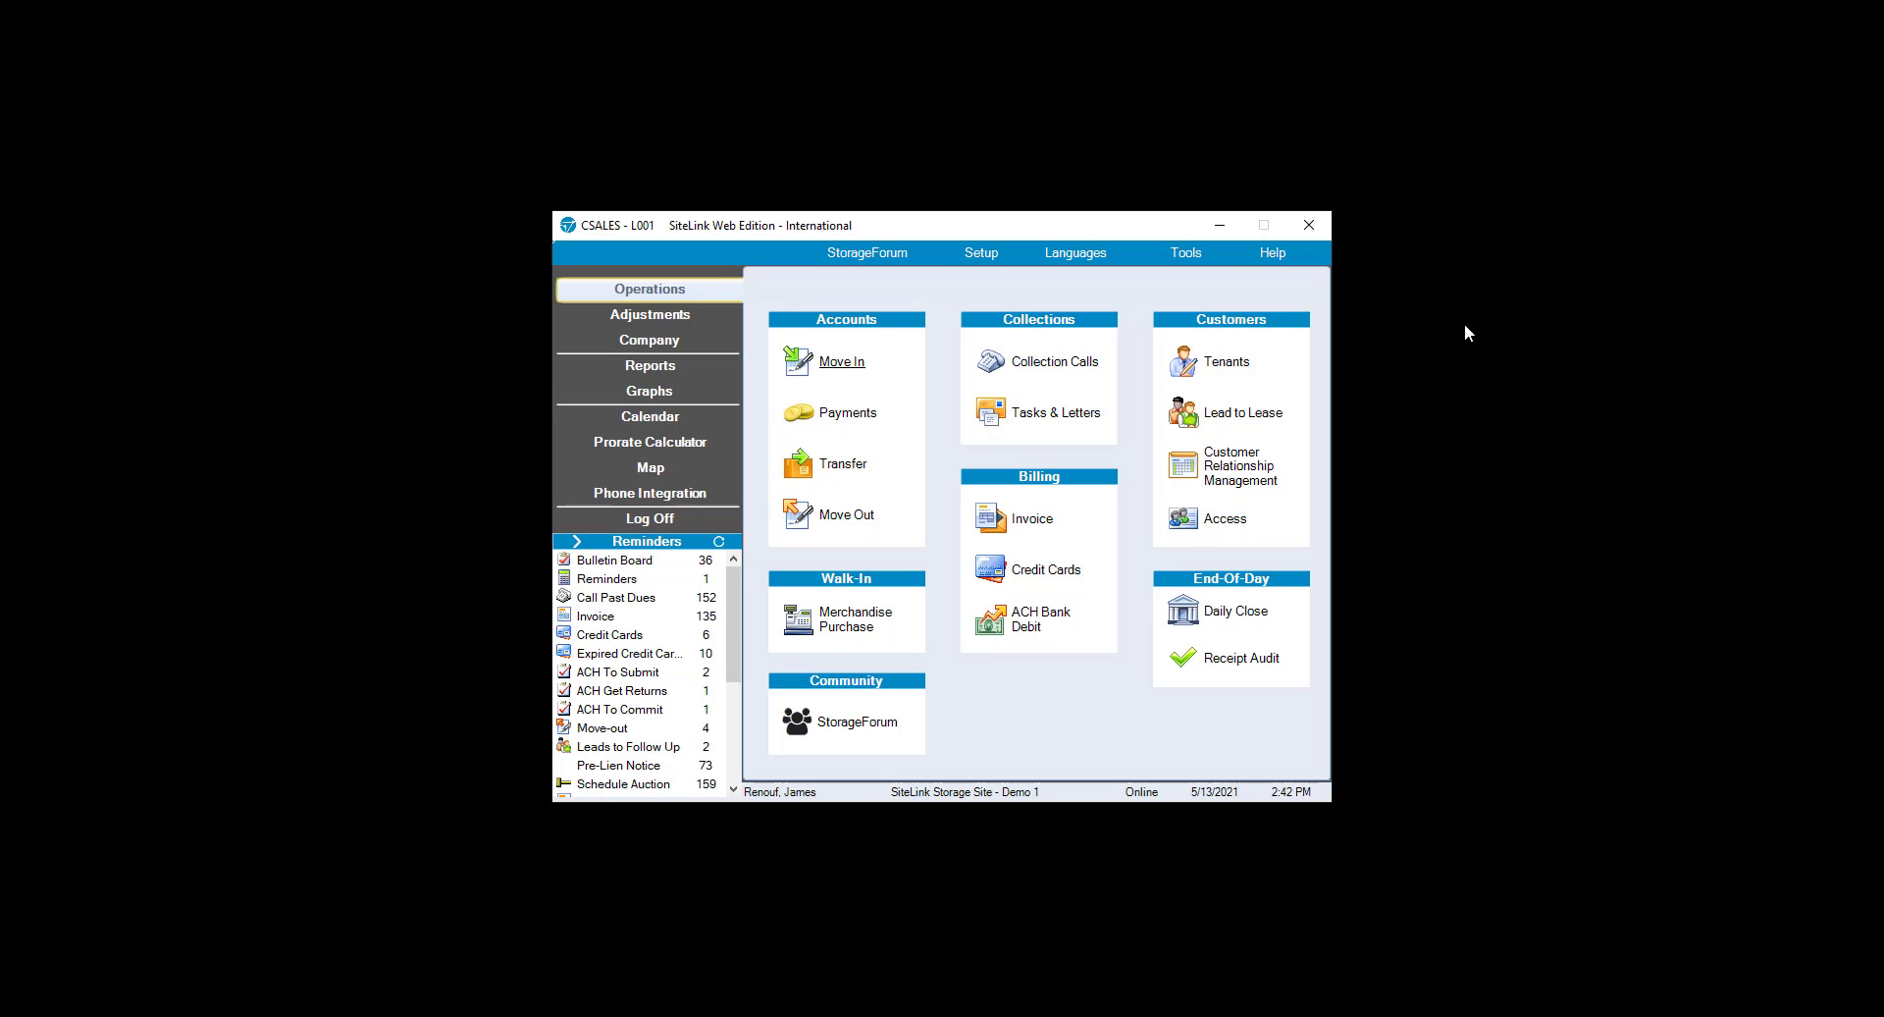
# Reopen Unit Push Rate Optimization, make the standard rate the default rate choice for move-ins and reservations, and save the defaults
pyautogui.click(633, 346)
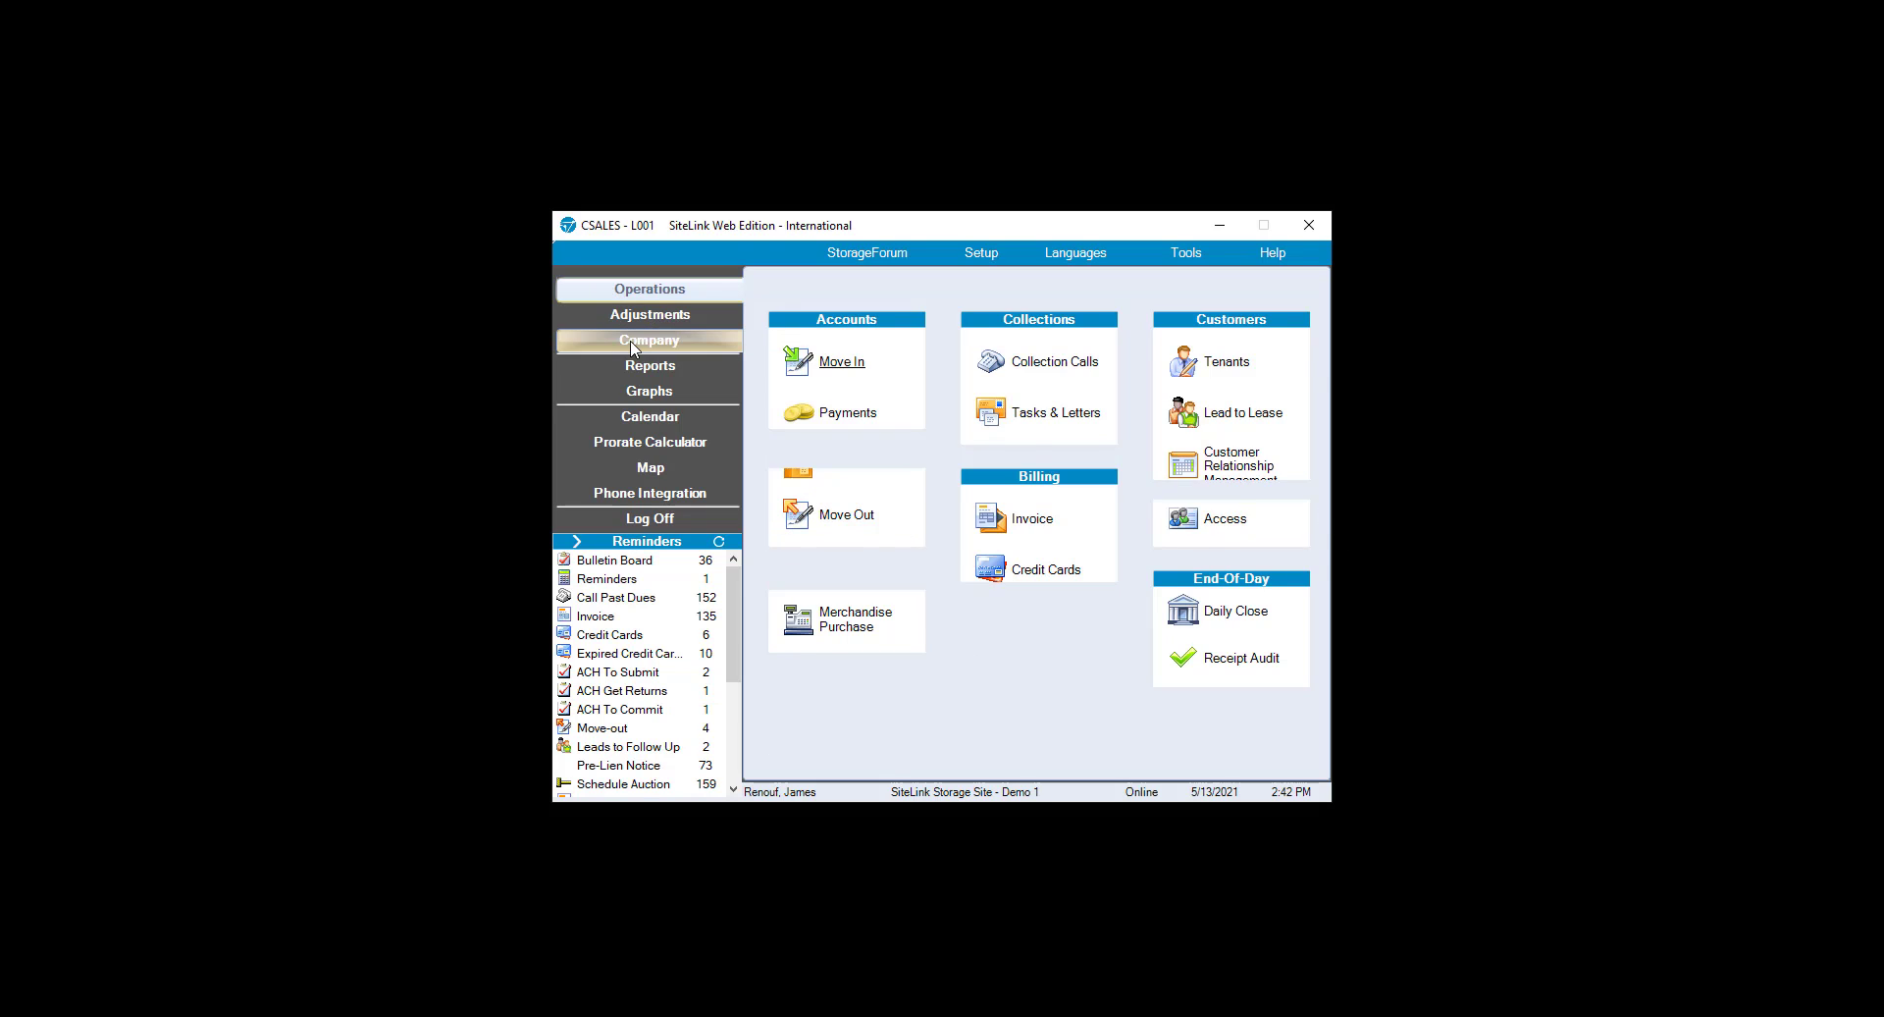
pyautogui.click(1235, 557)
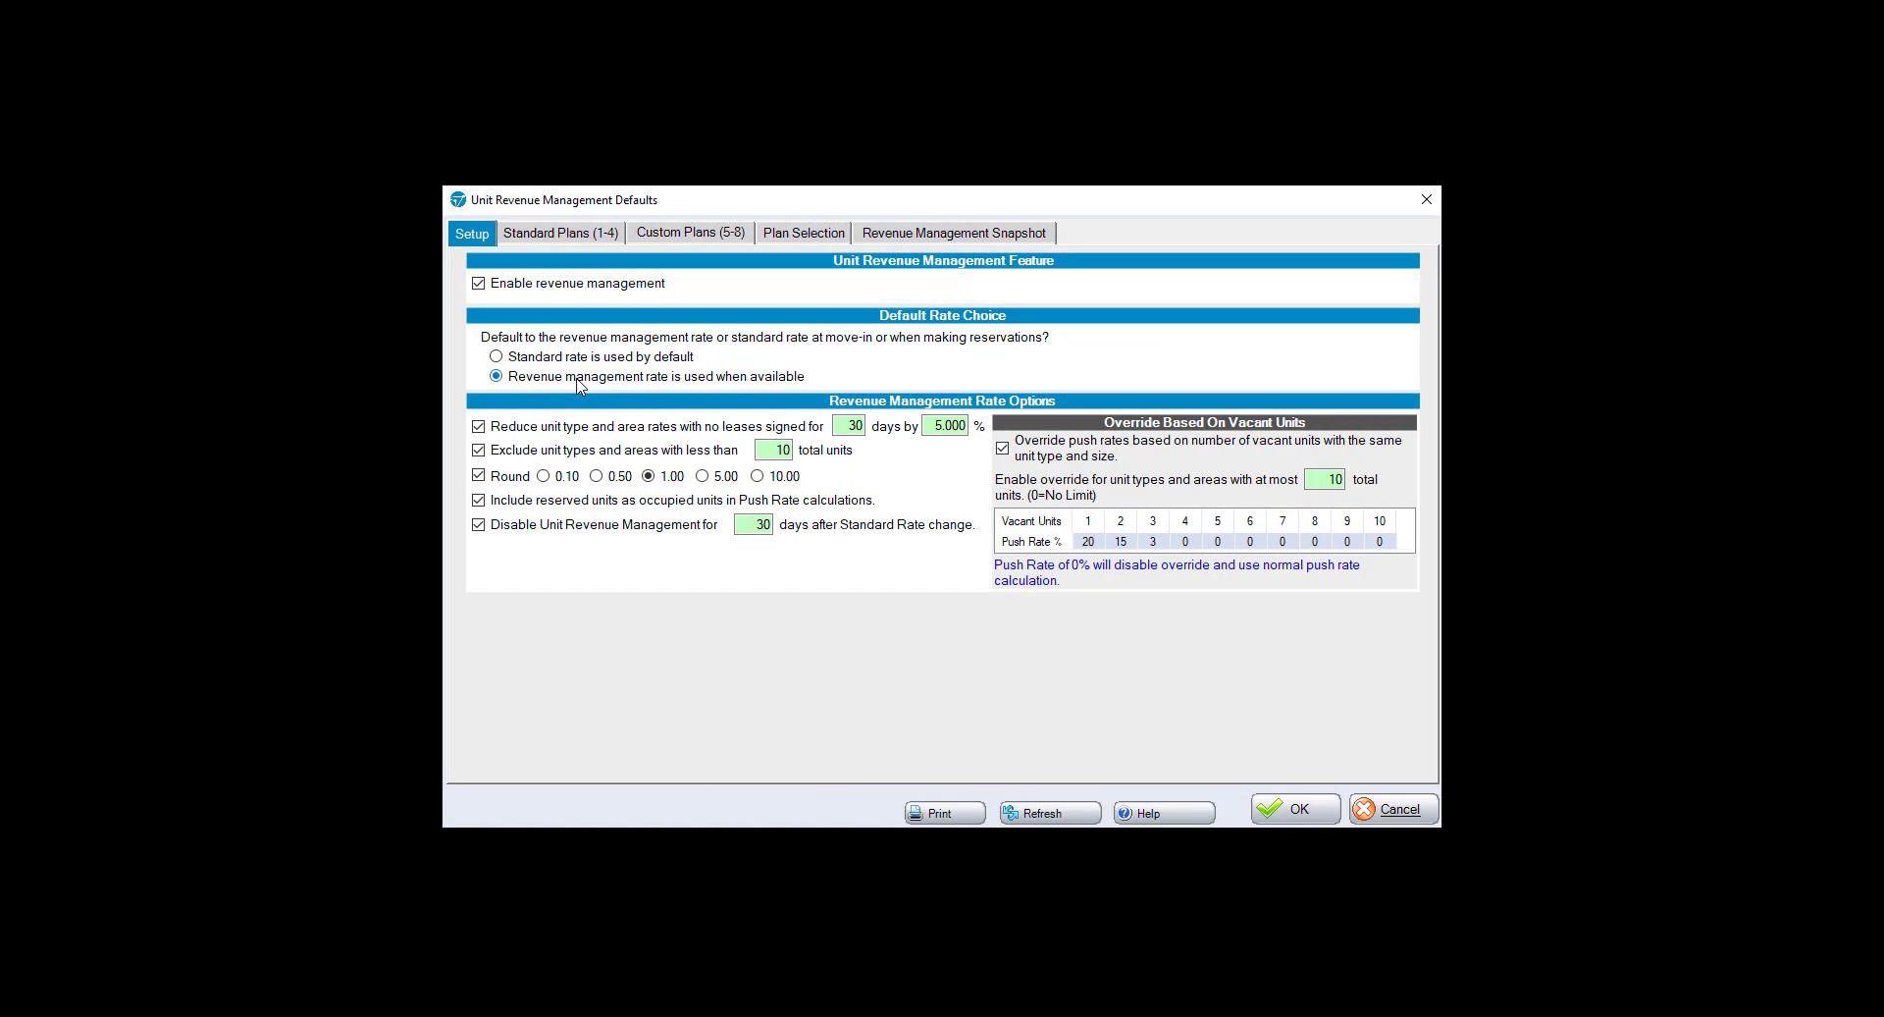
pyautogui.click(496, 358)
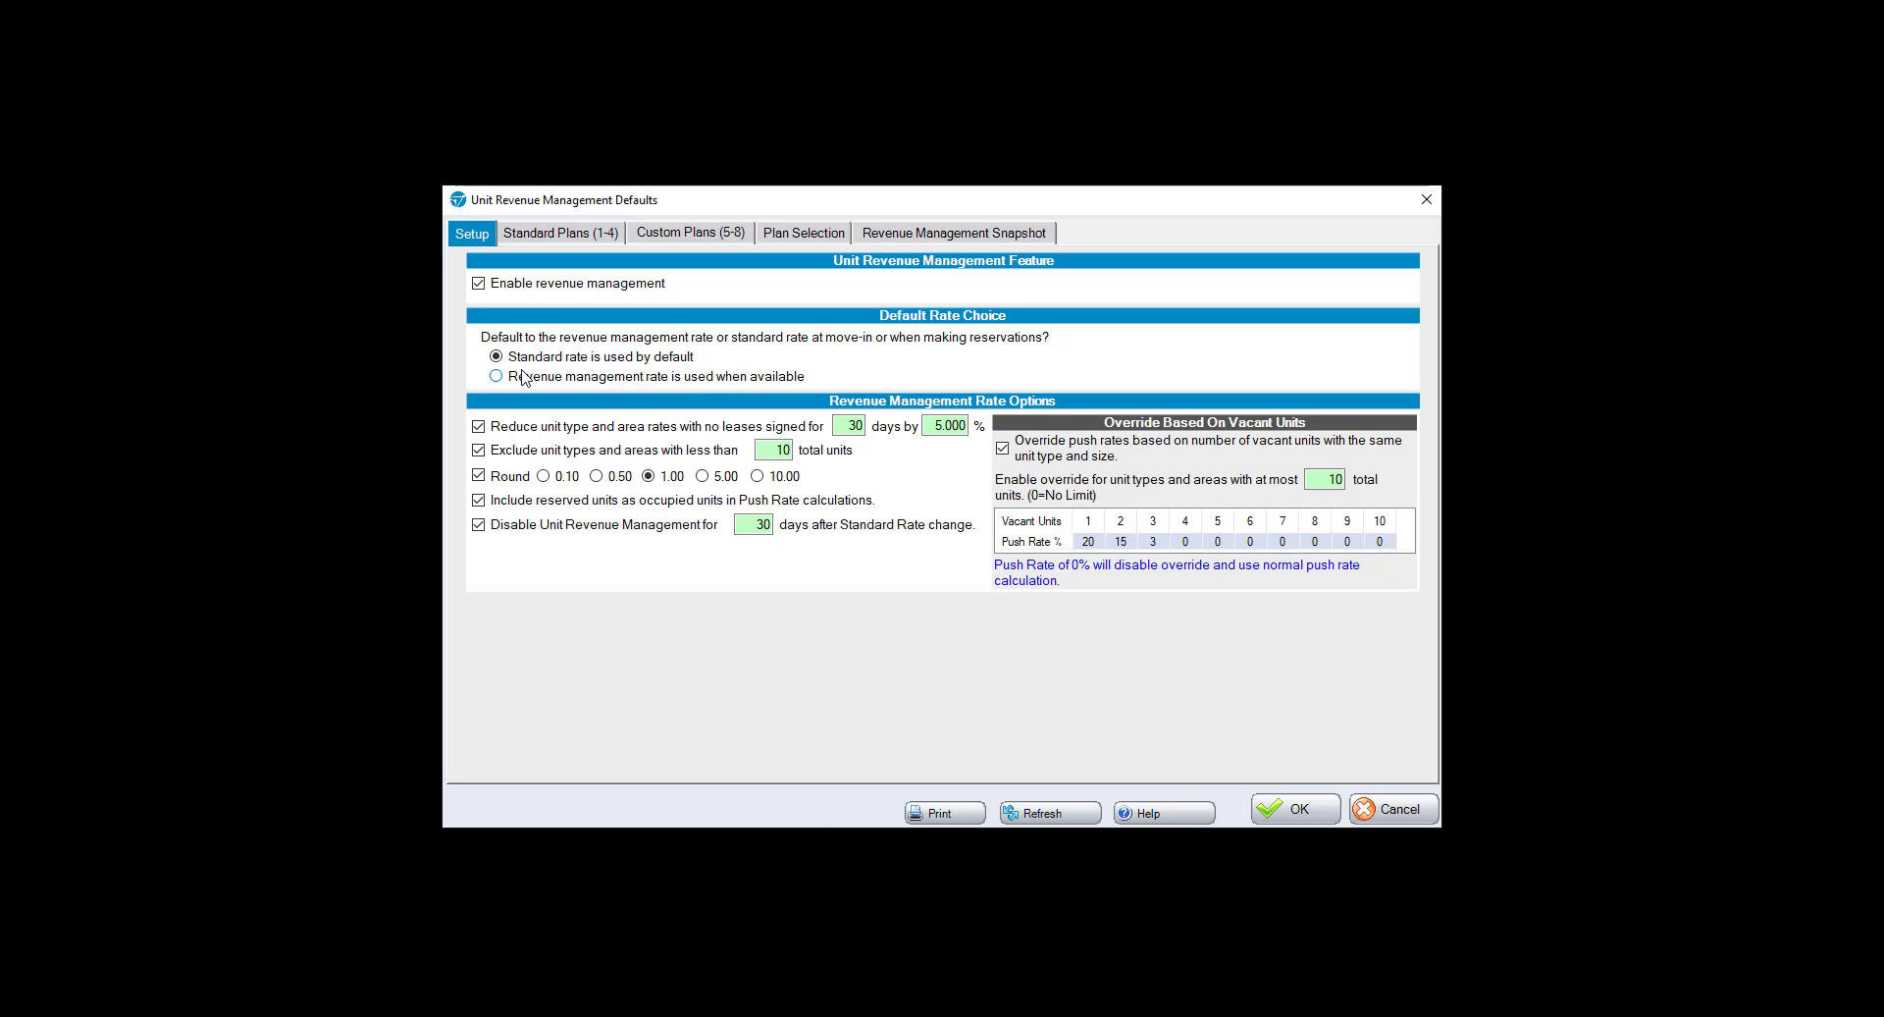
pyautogui.click(1298, 809)
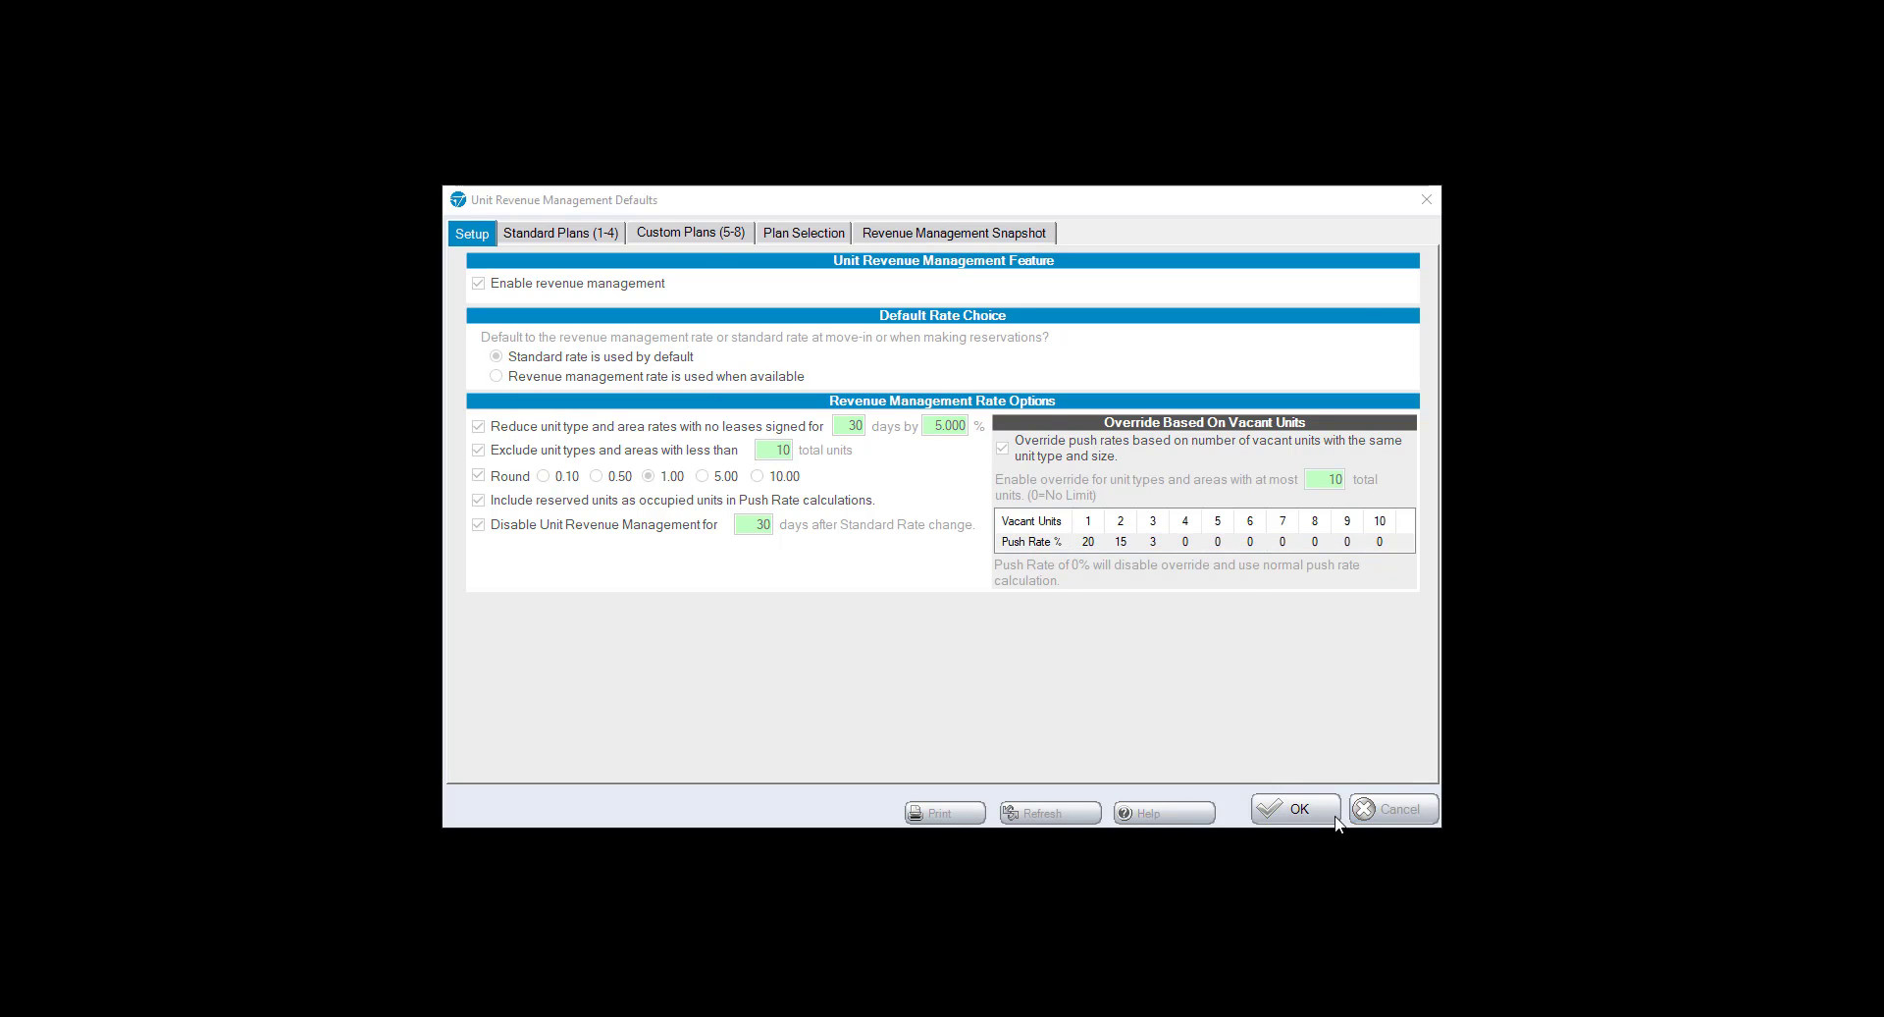
# Open the move-in unit list to check the default rate choice, select the push rent rate for unit A2005, and close the list
pyautogui.click(650, 289)
pyautogui.click(848, 360)
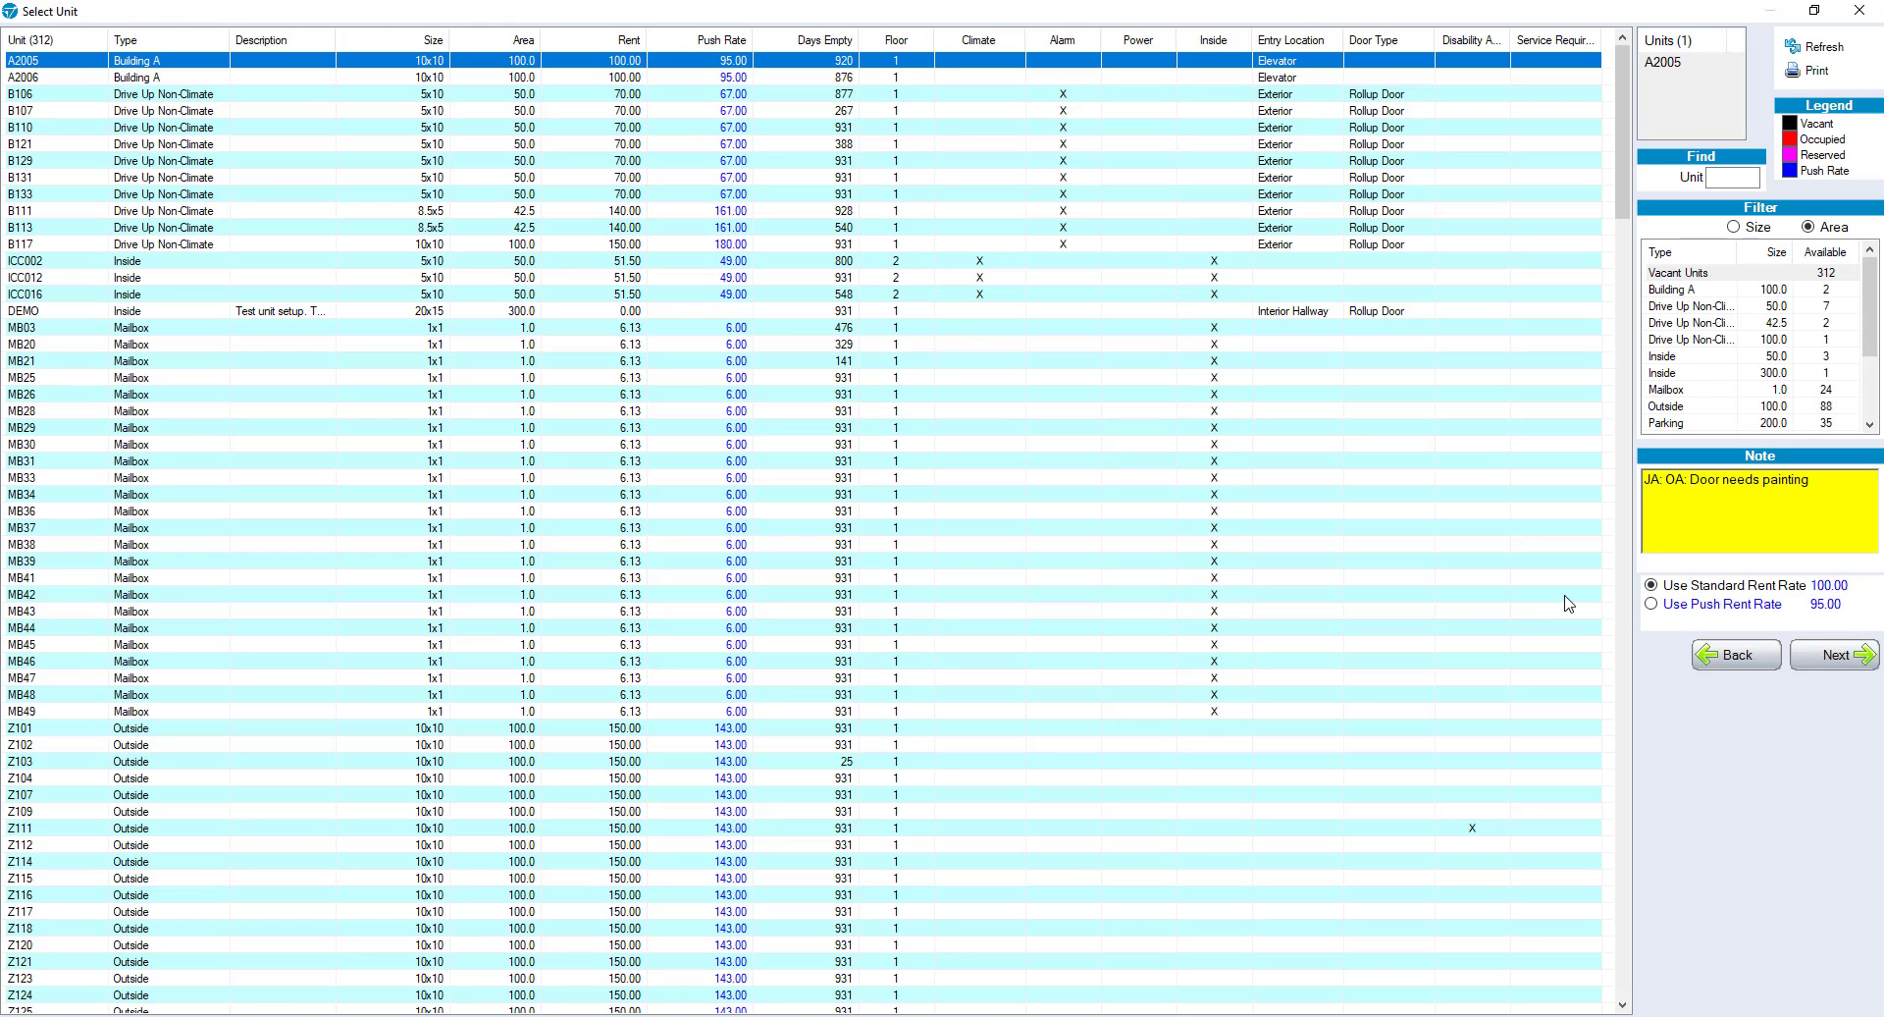
pyautogui.click(1654, 605)
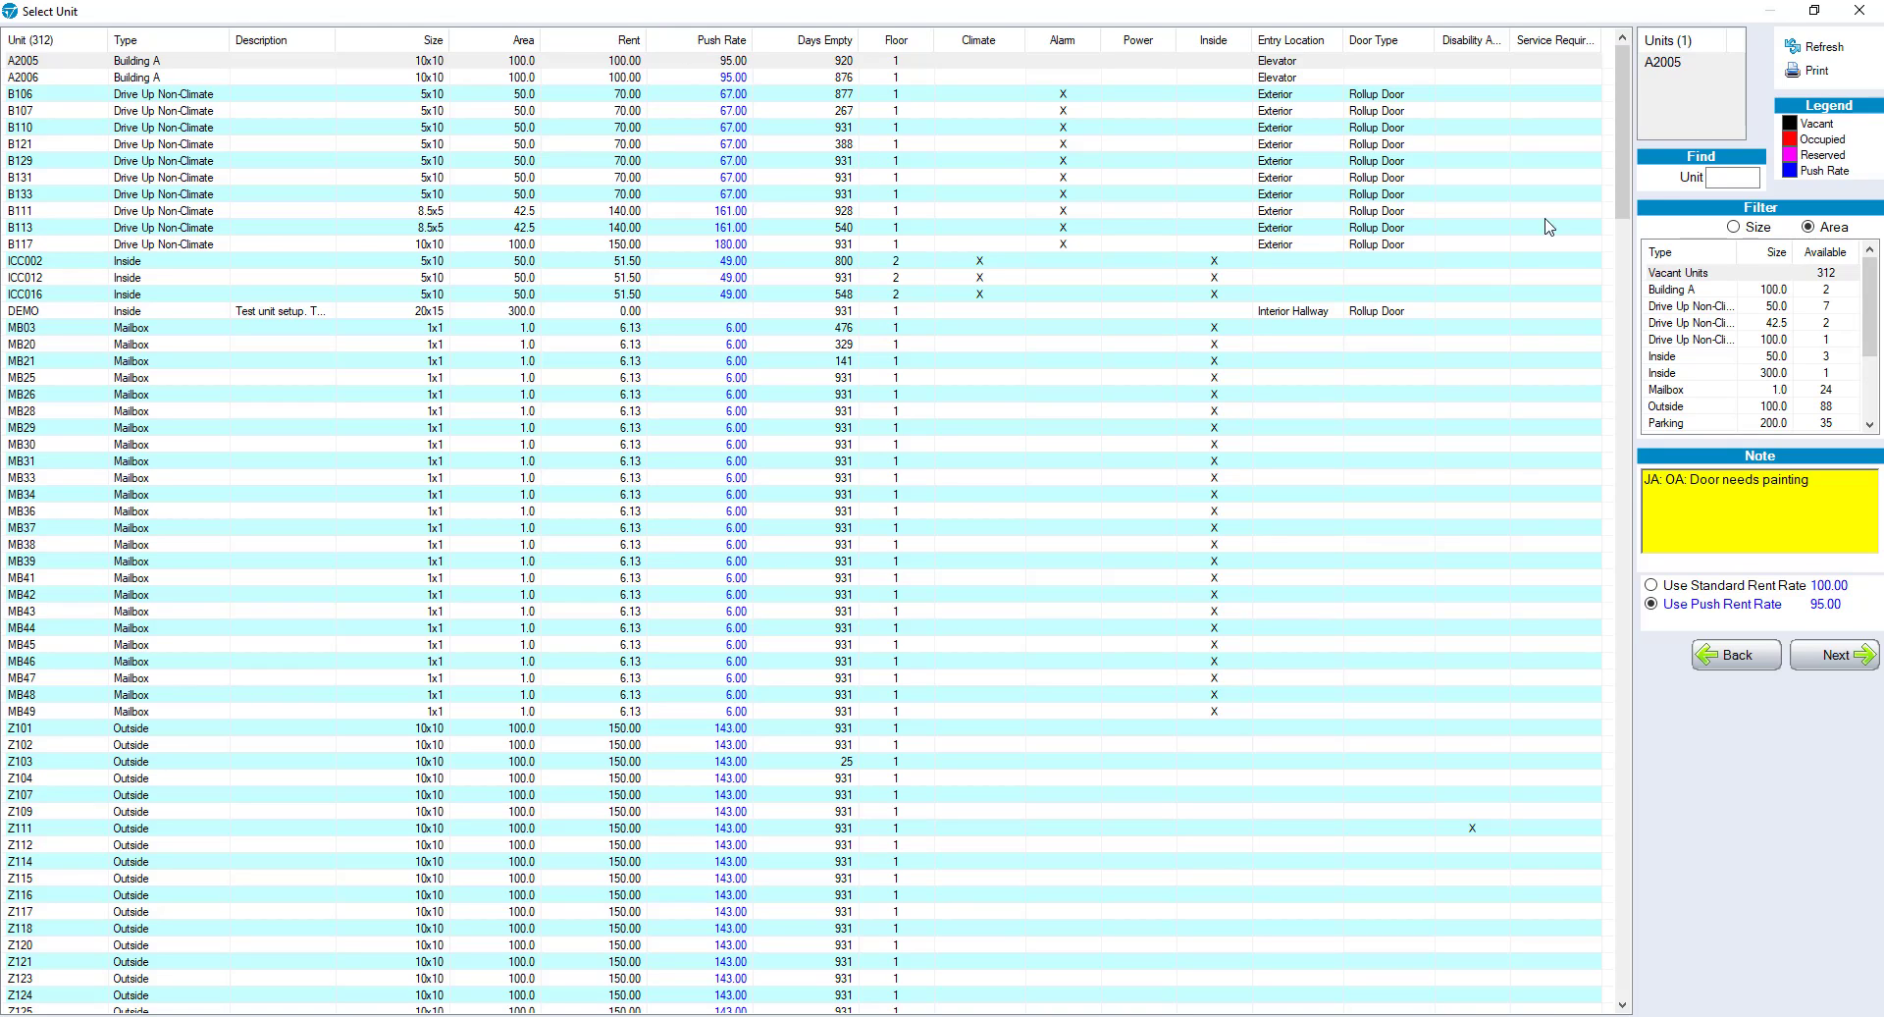
pyautogui.click(1860, 10)
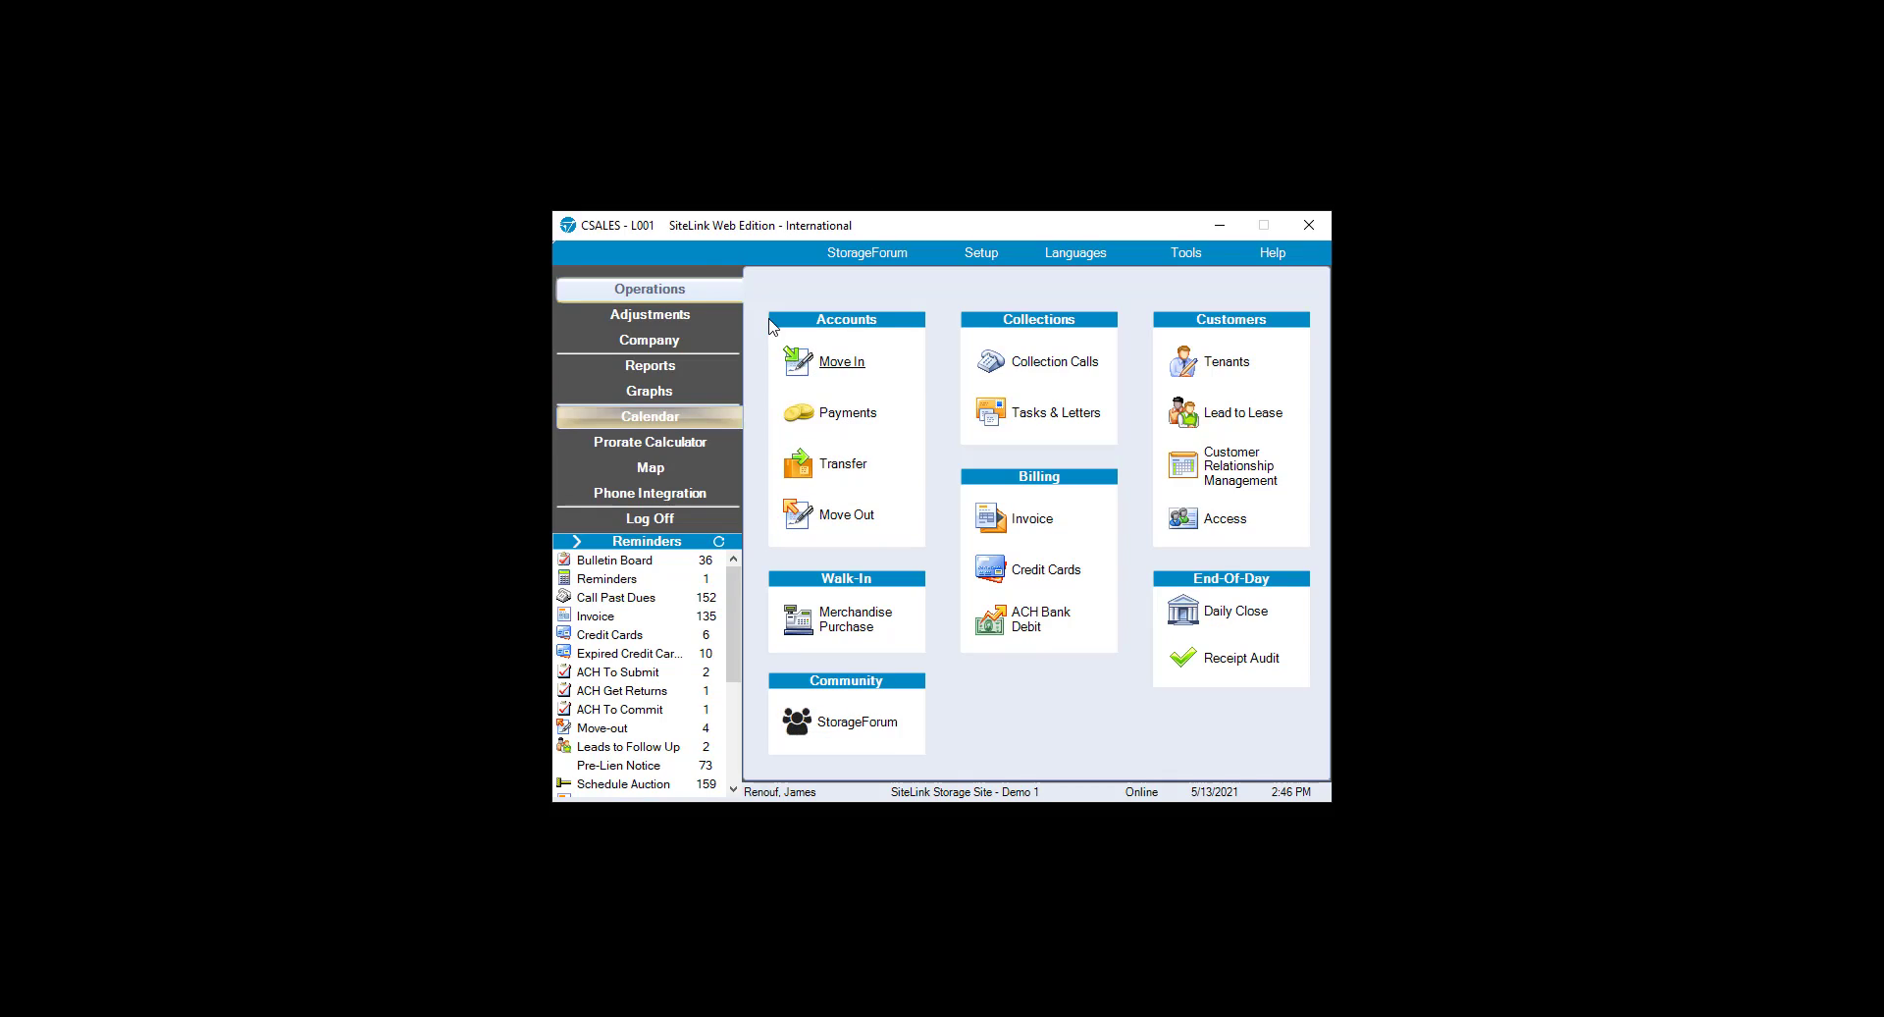
# Reopen Unit Push Rate Optimization and turn off the revenue management feature
pyautogui.click(648, 339)
pyautogui.click(1221, 550)
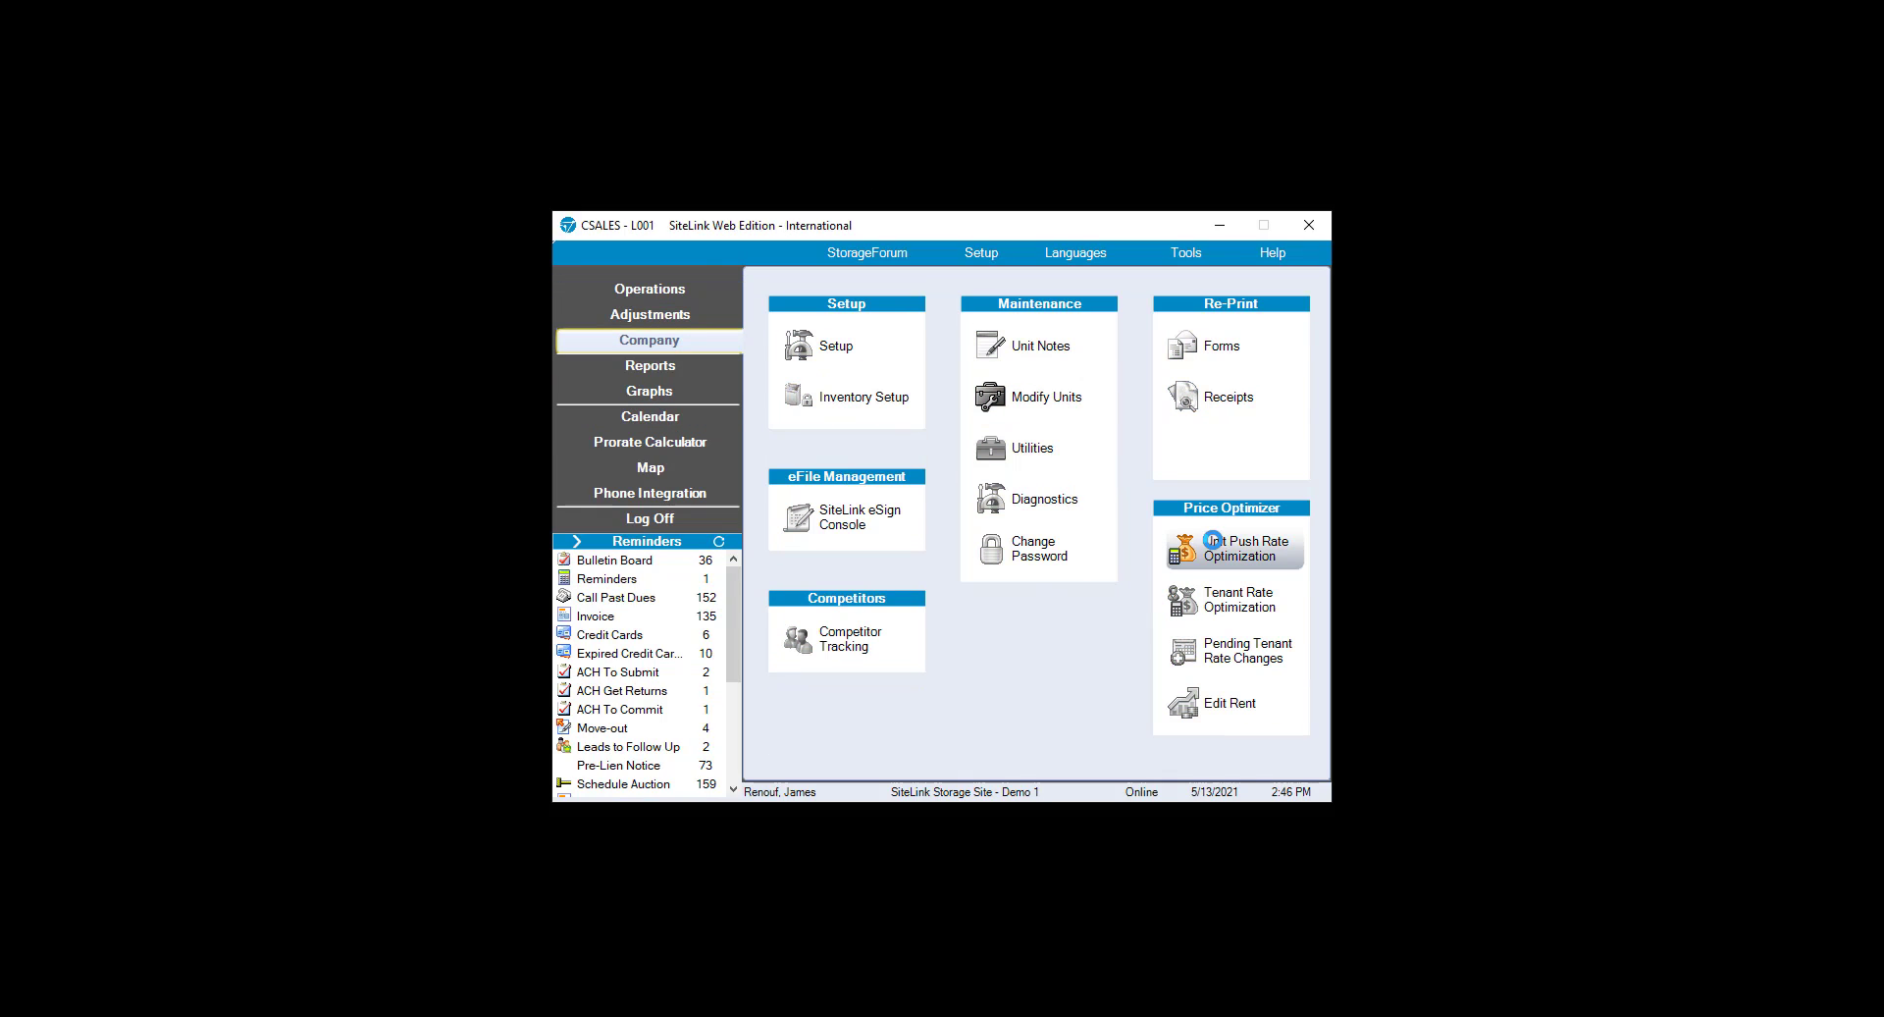
pyautogui.click(478, 284)
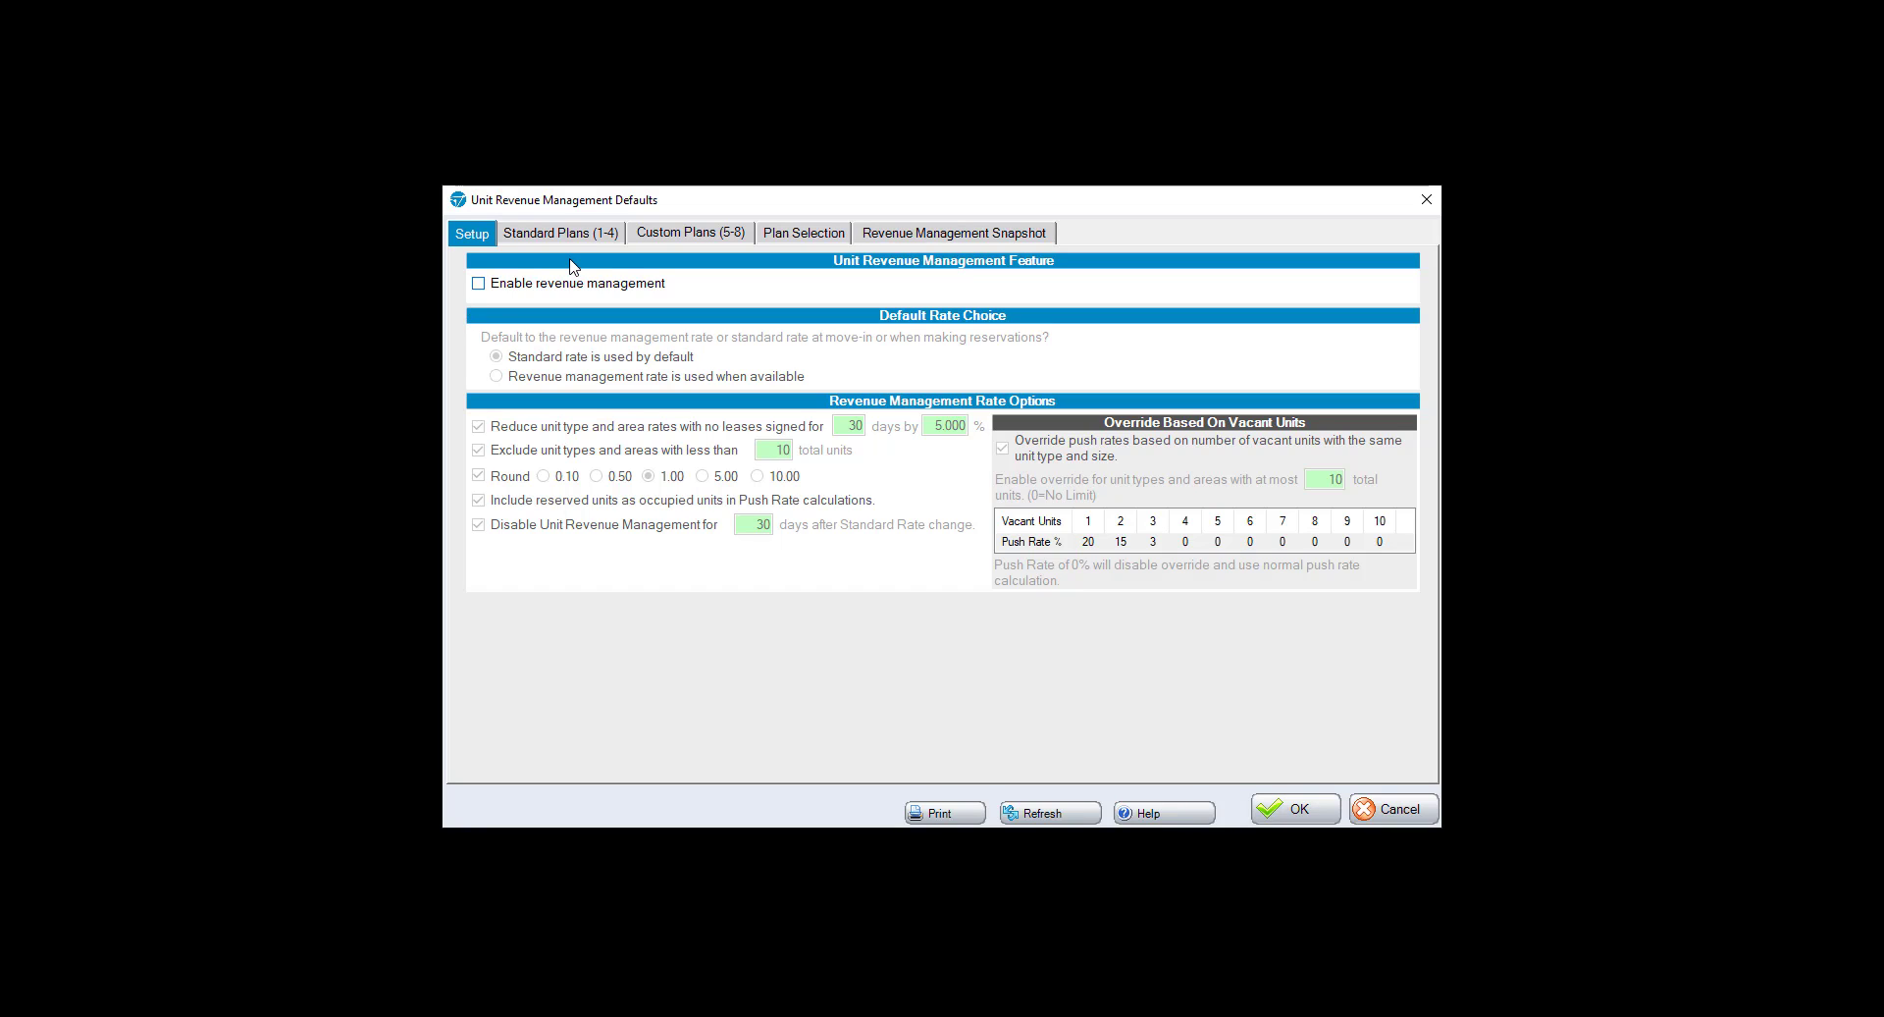
pyautogui.click(477, 284)
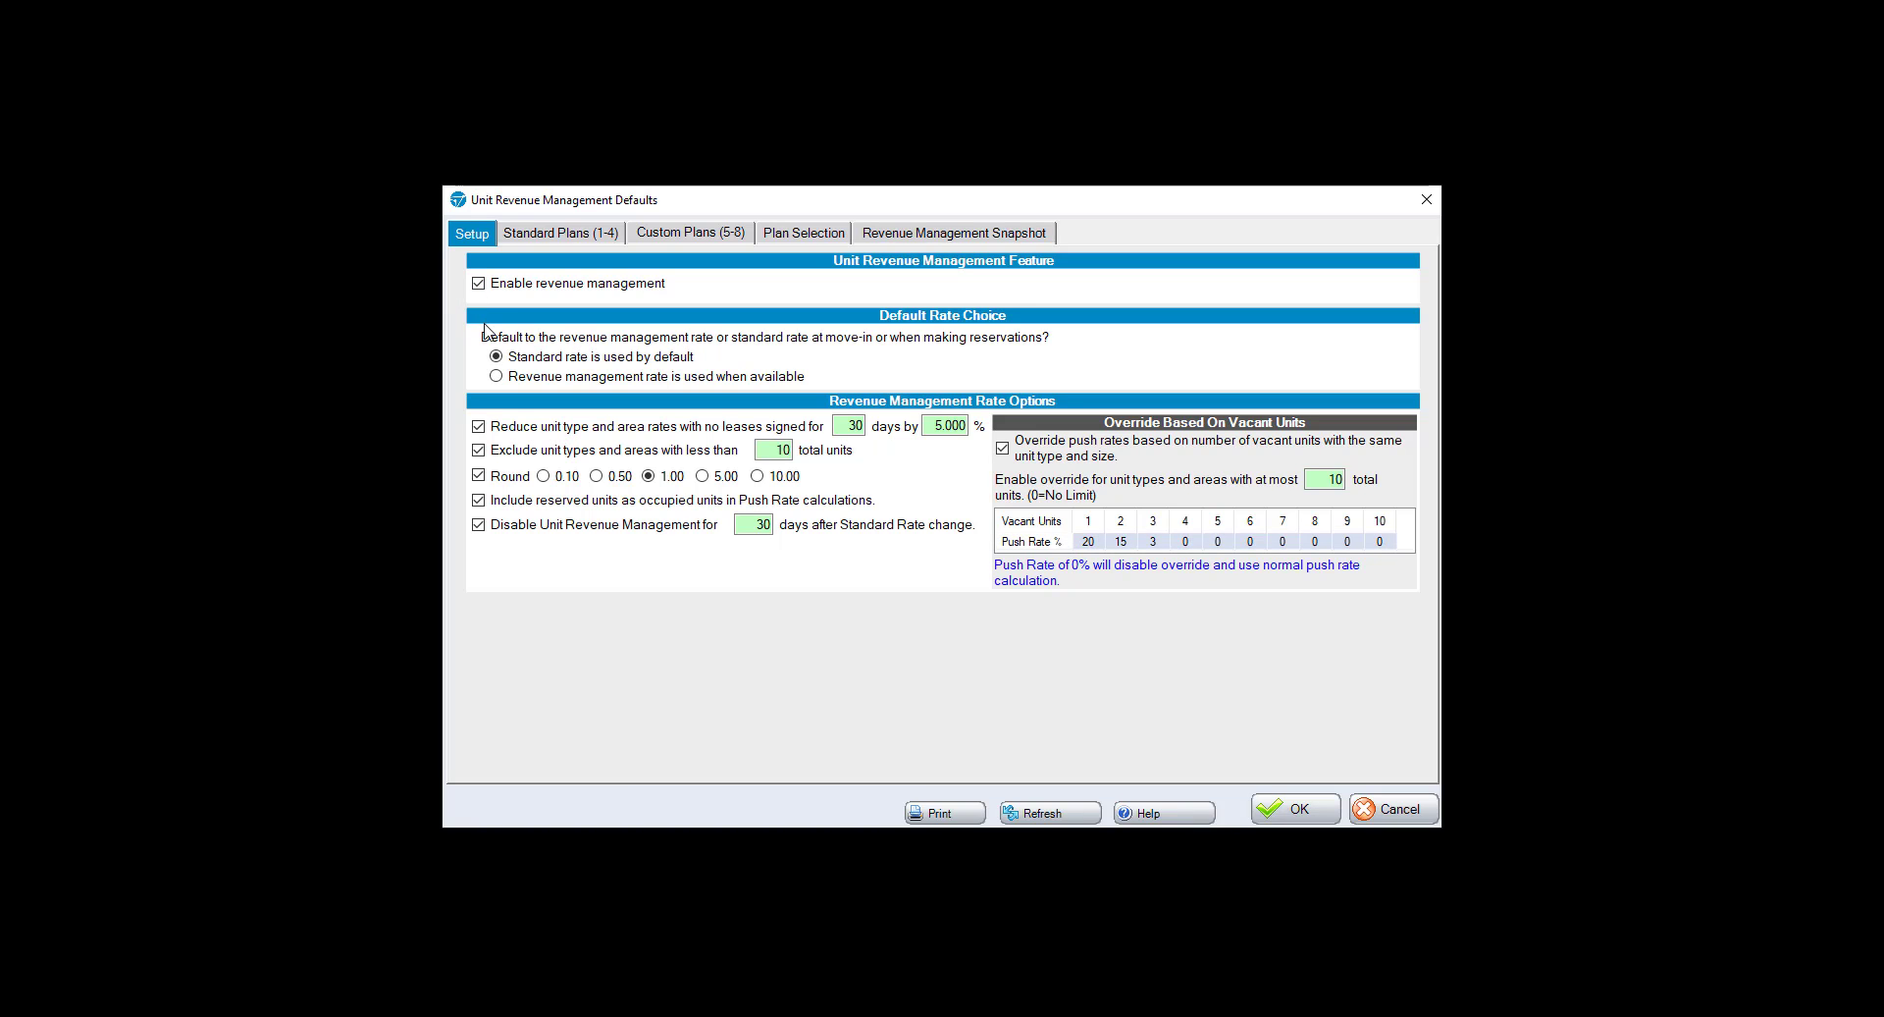
pyautogui.click(478, 283)
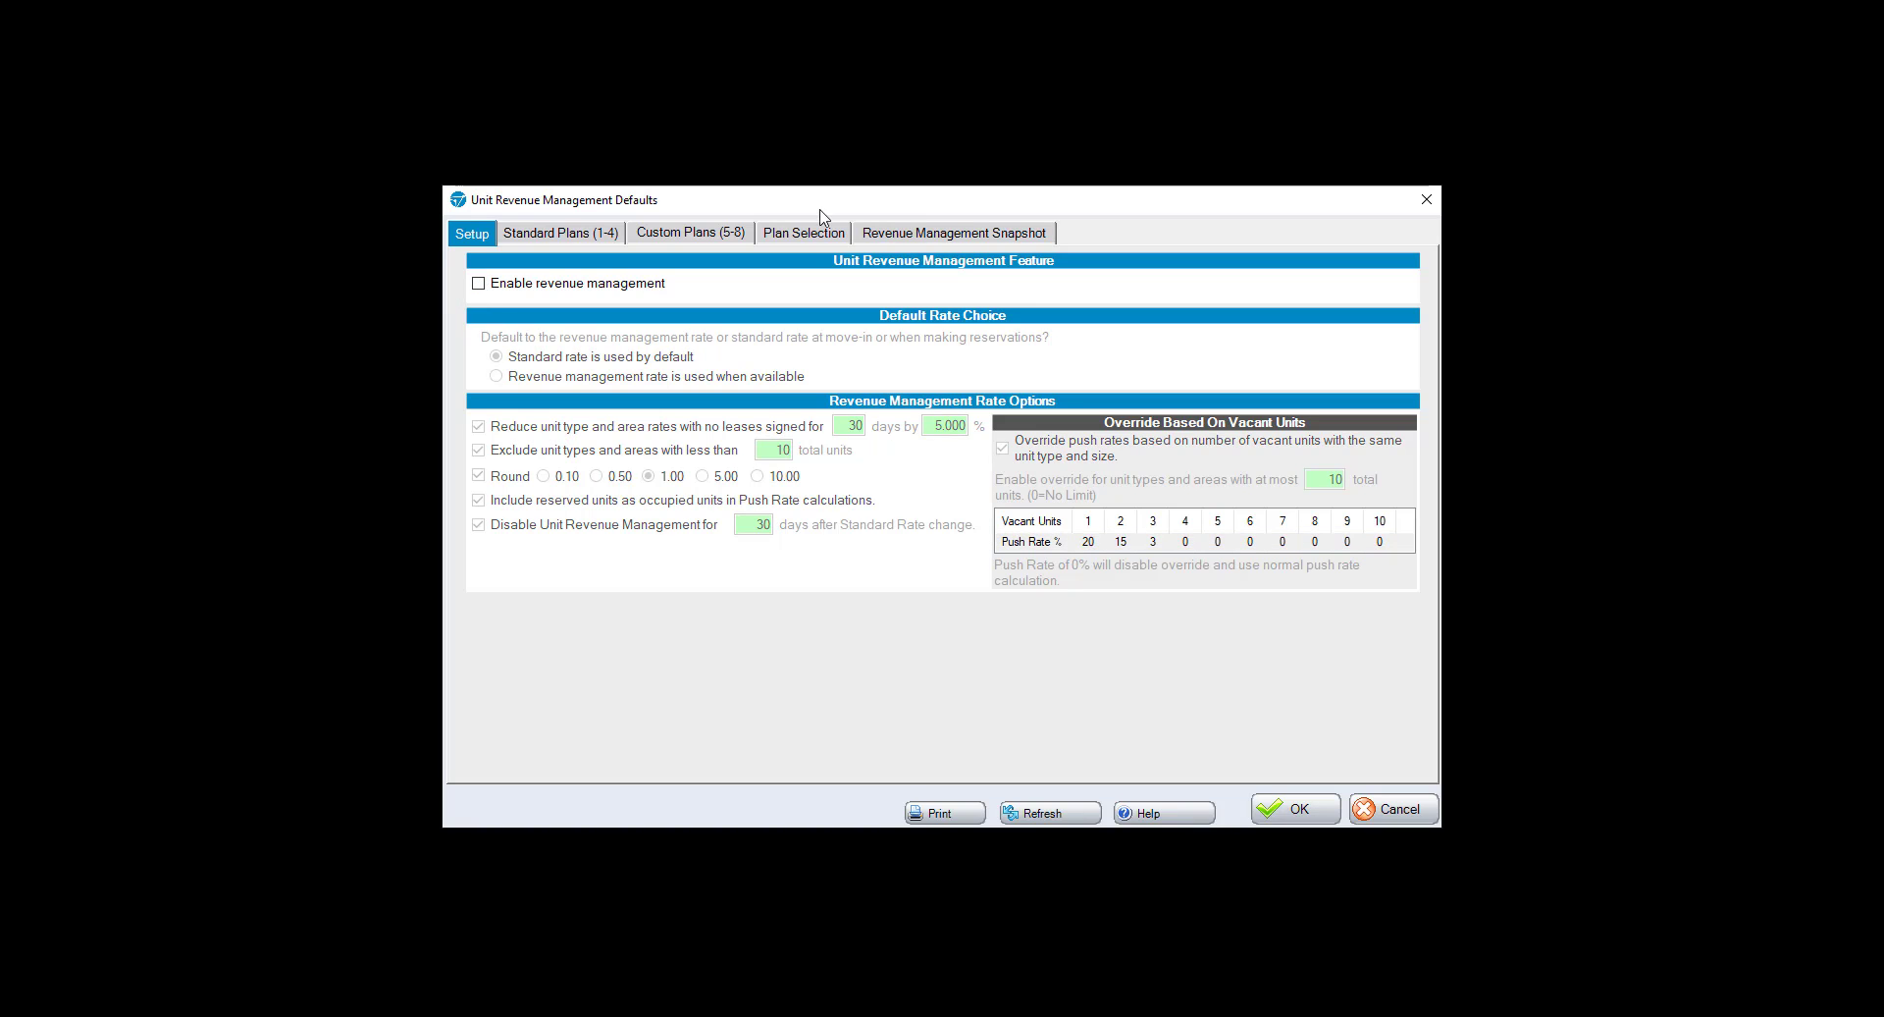
# Review the revenue management snapshot, the plan selection and the custom plans with the feature turned off
pyautogui.click(928, 235)
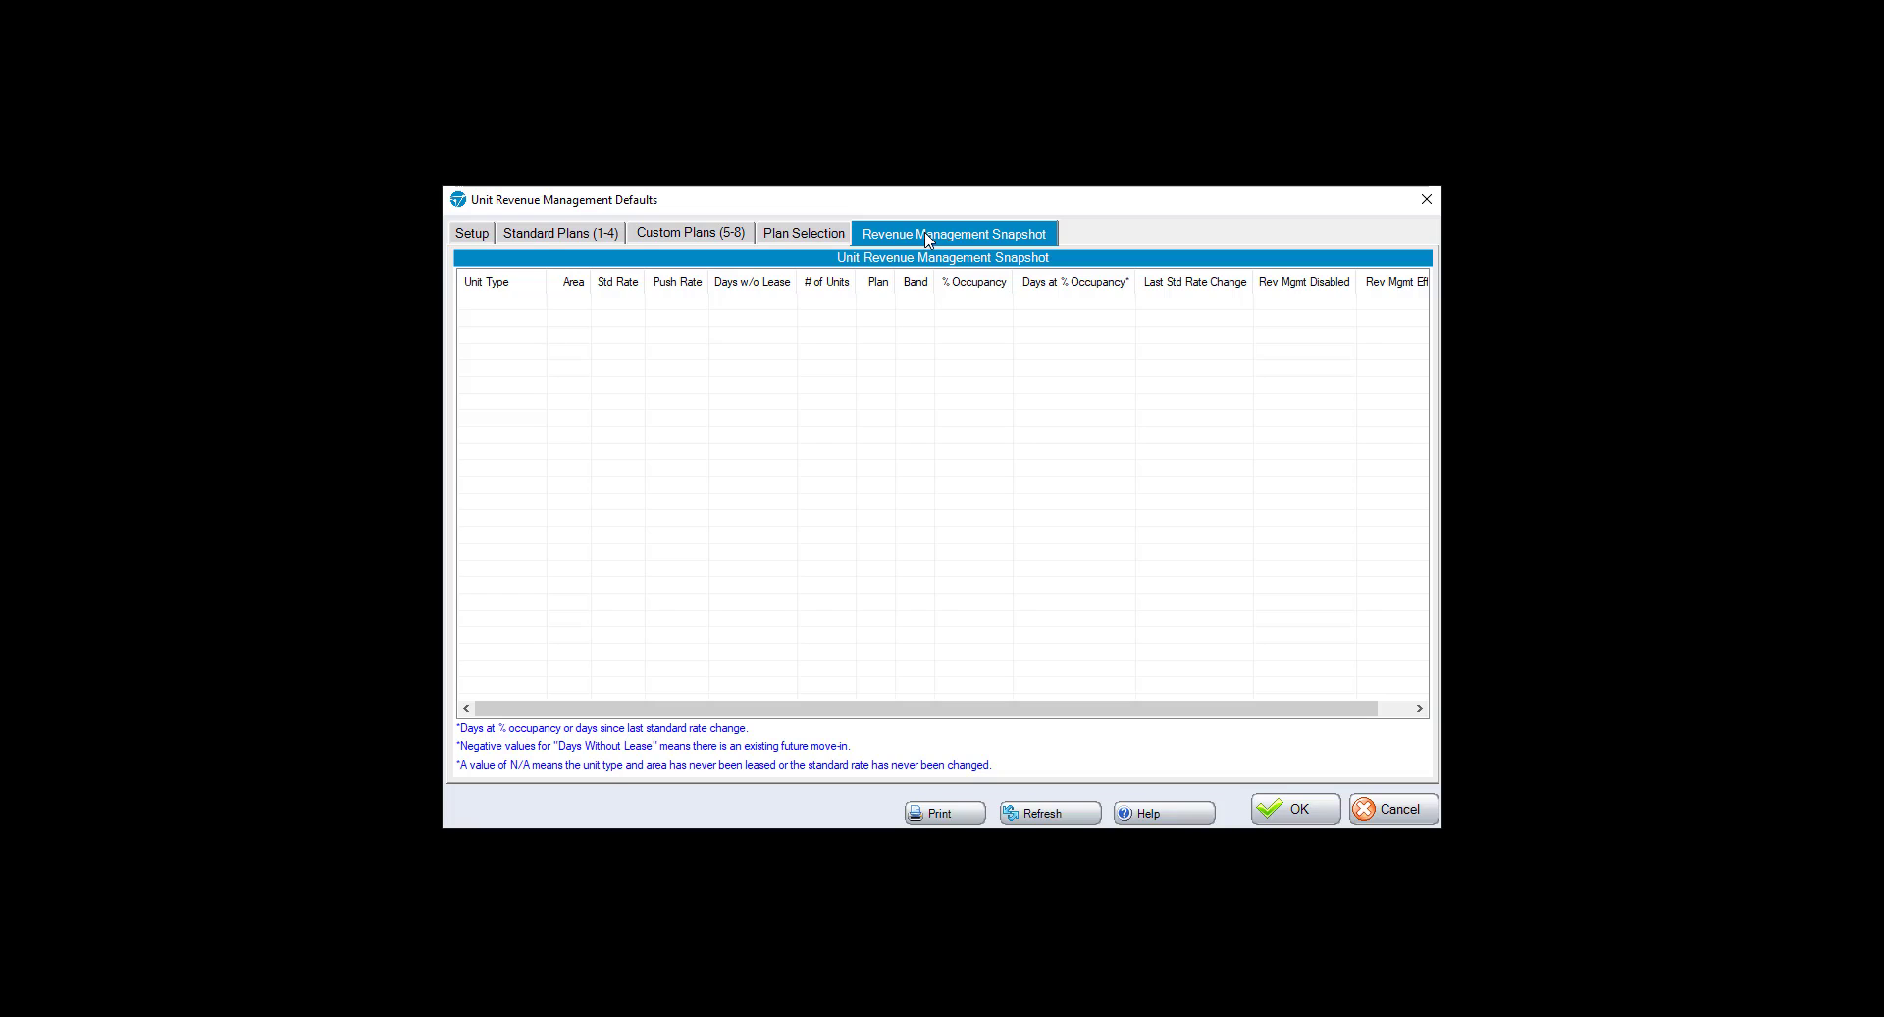
pyautogui.click(826, 233)
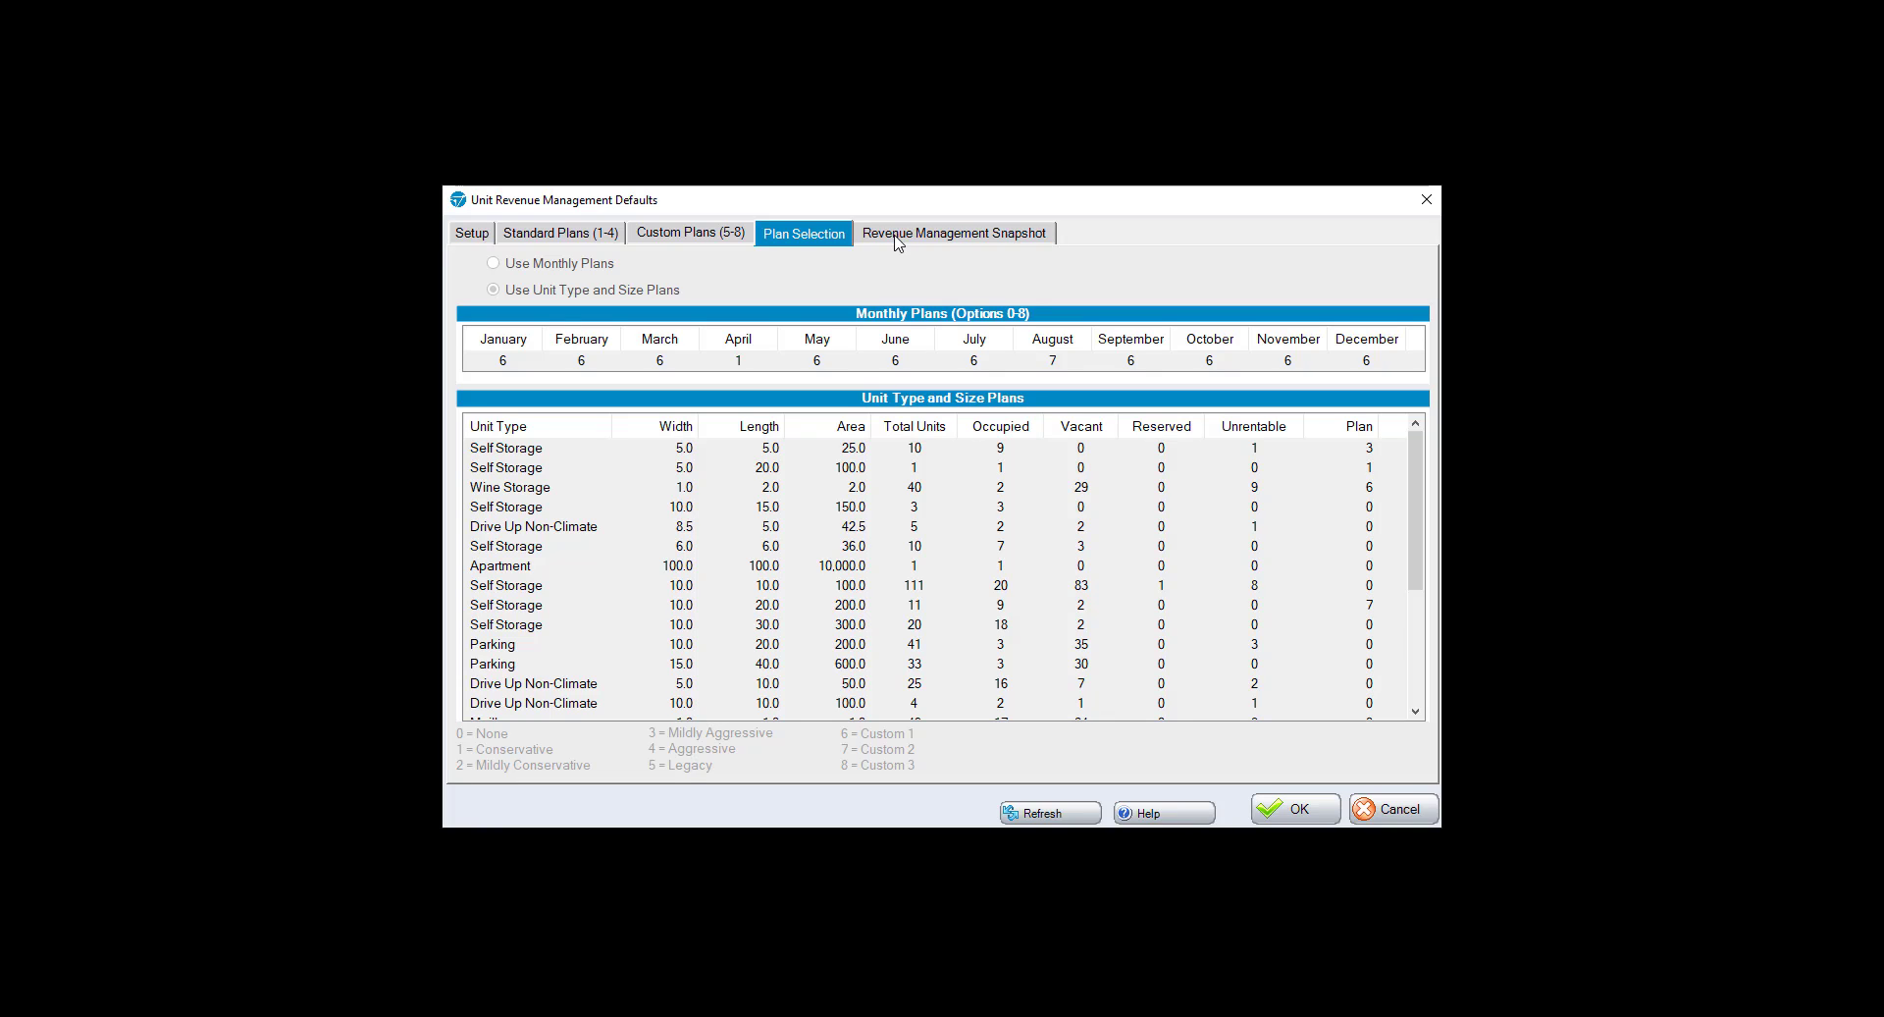
pyautogui.click(704, 240)
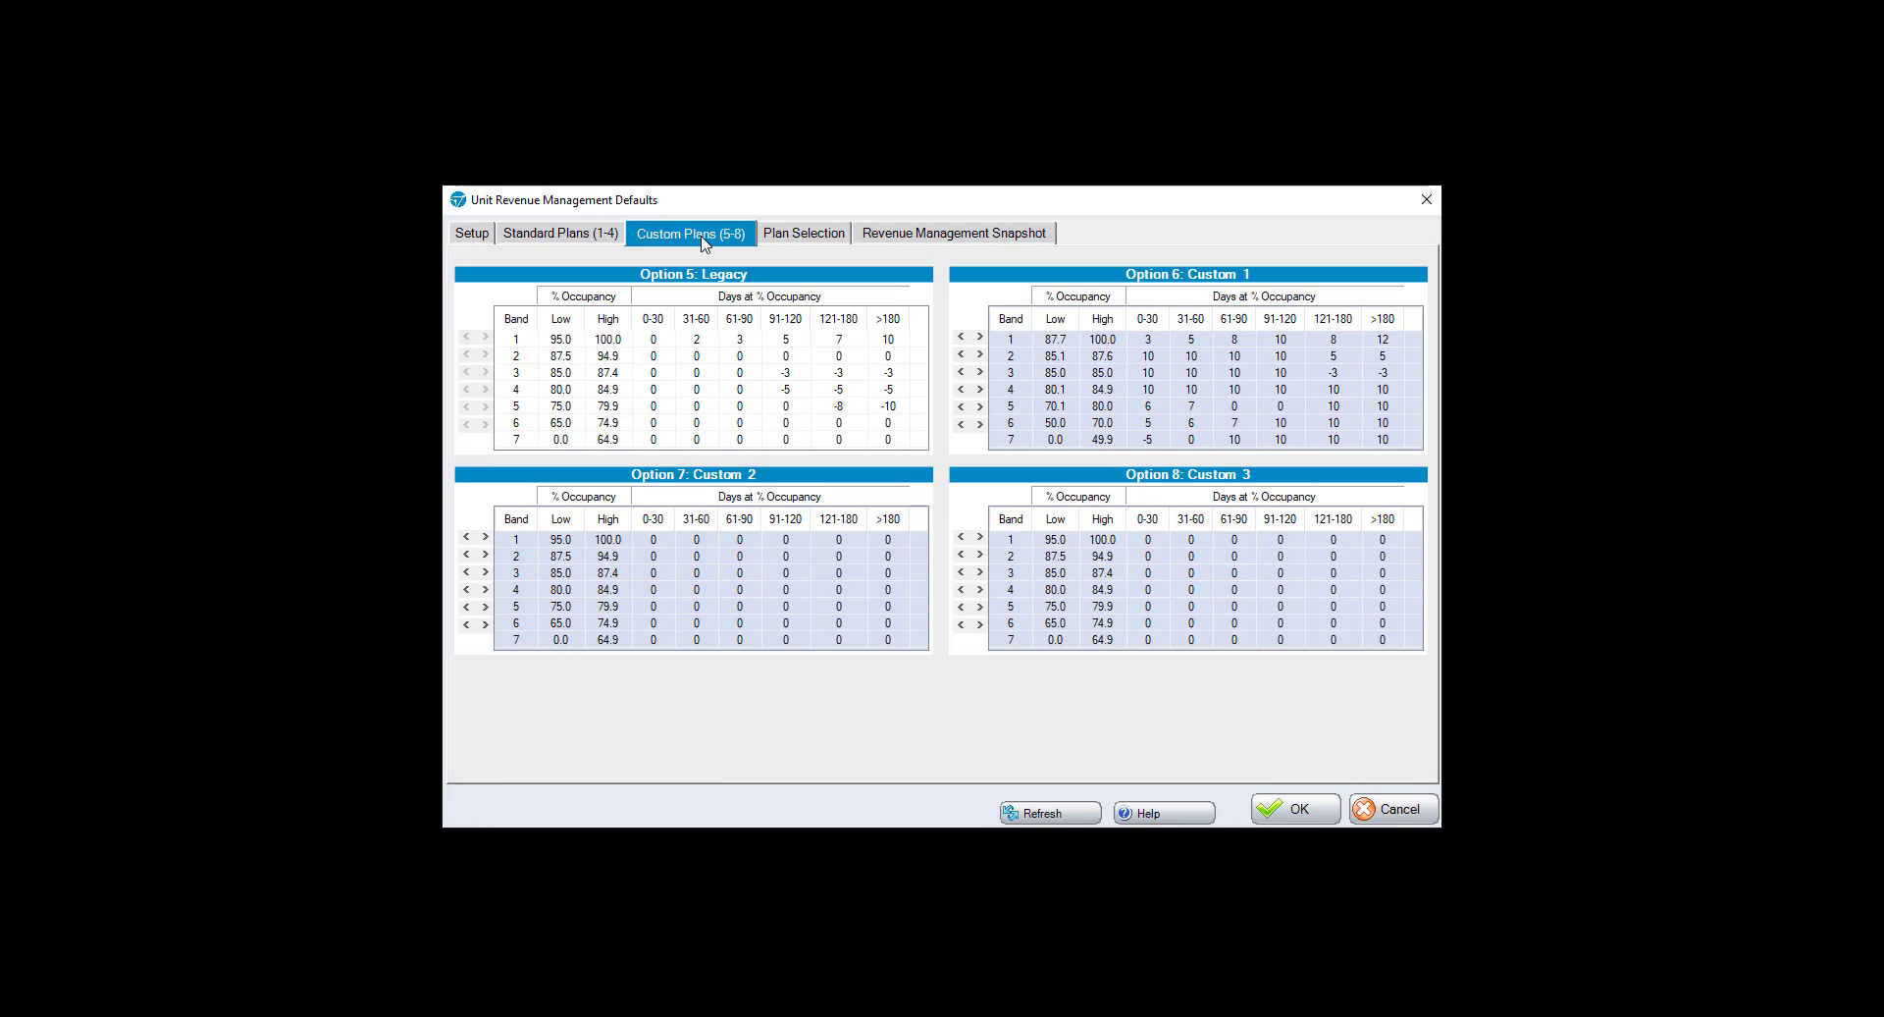